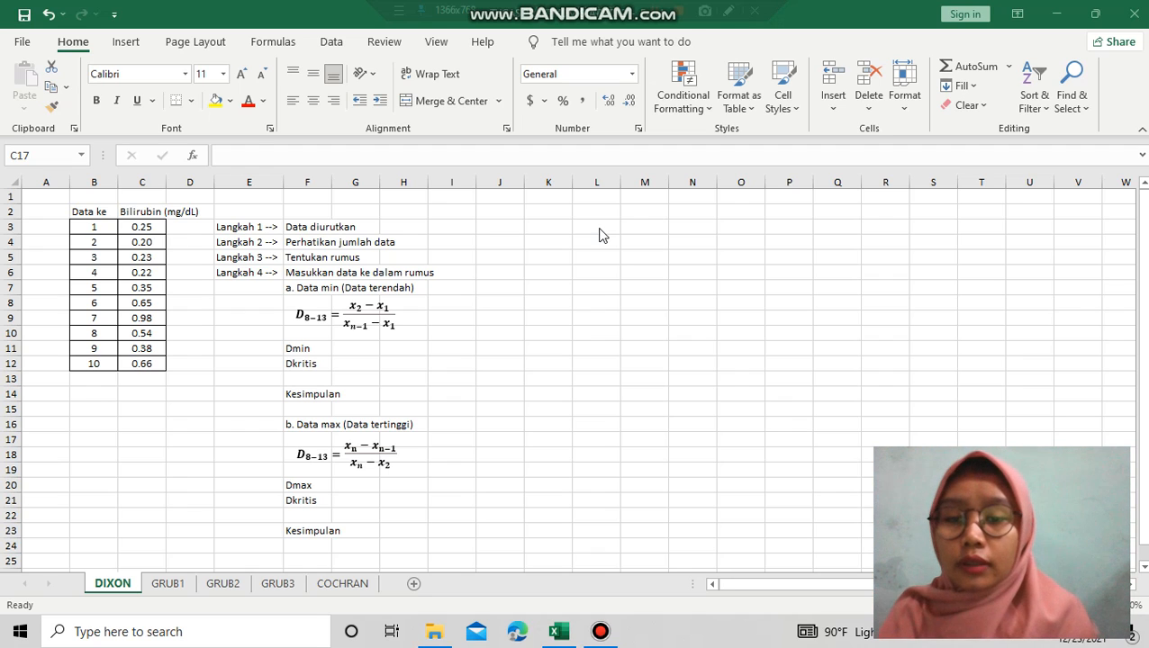
left_click(165, 218)
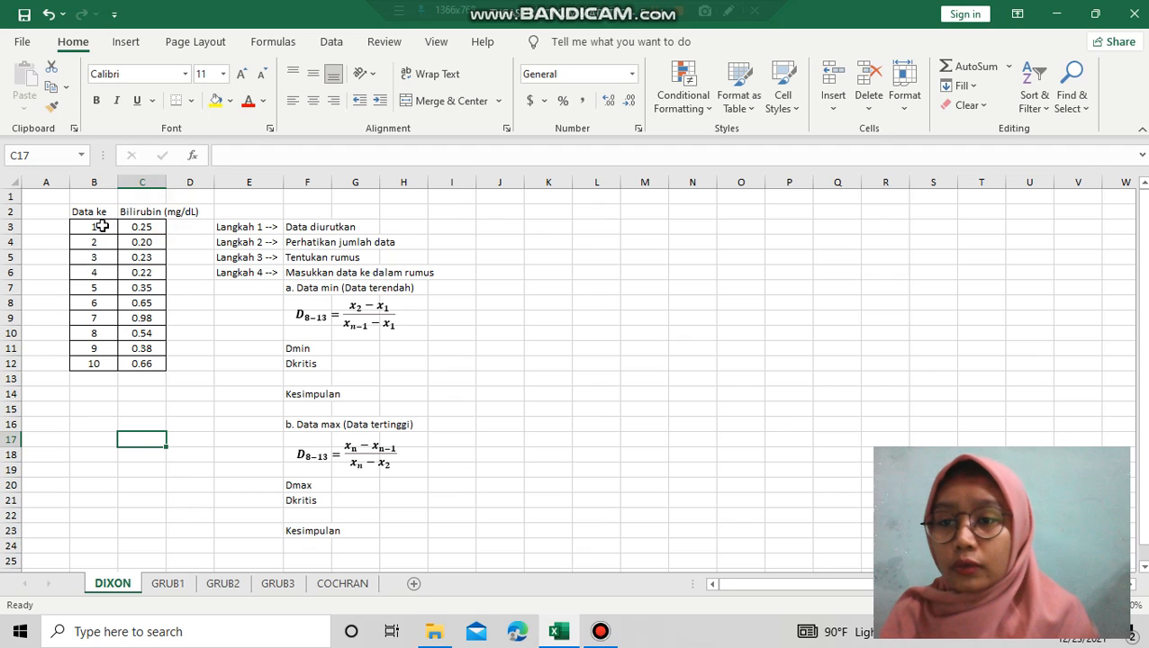
left_click_drag(99, 226, 147, 374)
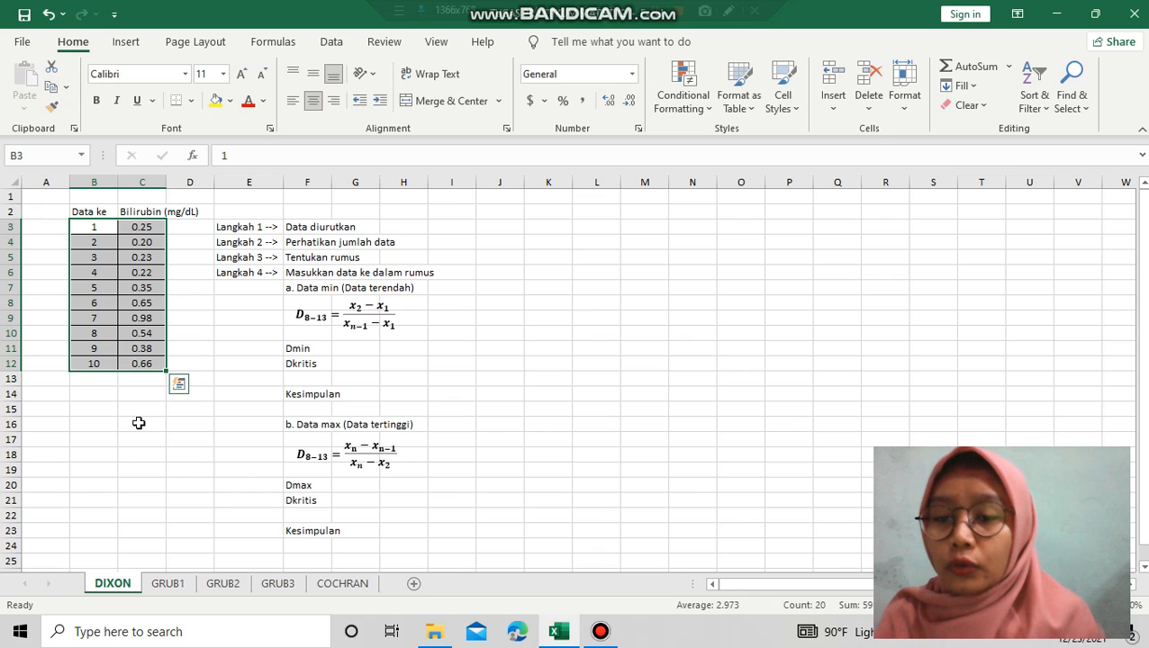
left_click(95, 407)
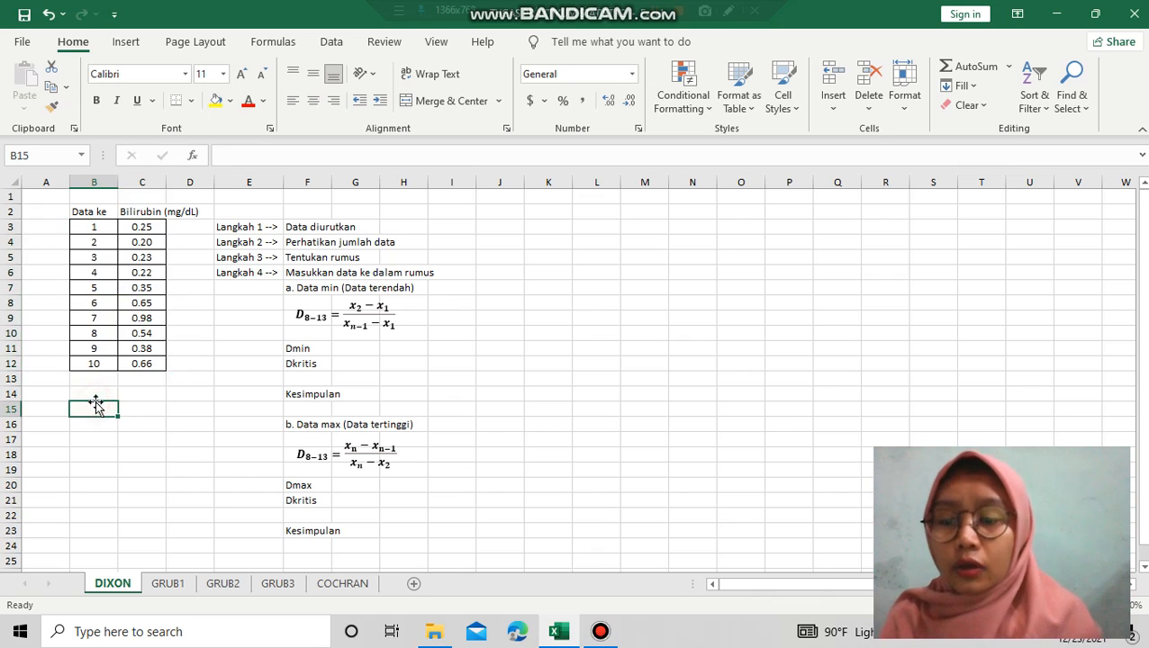
left_click(228, 226)
left_click_drag(302, 231, 380, 227)
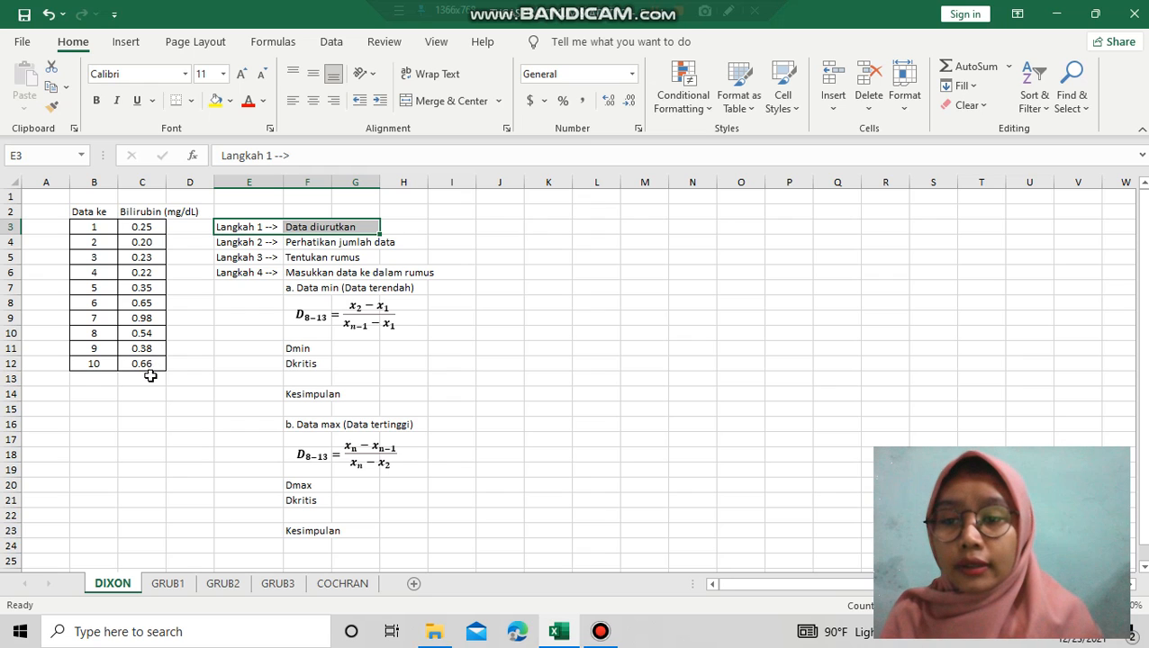
Step: Sort the bilirubin values in C3:C12 from smallest to largest, continuing with the current selection only
left_click(147, 229)
left_click_drag(147, 226, 152, 366)
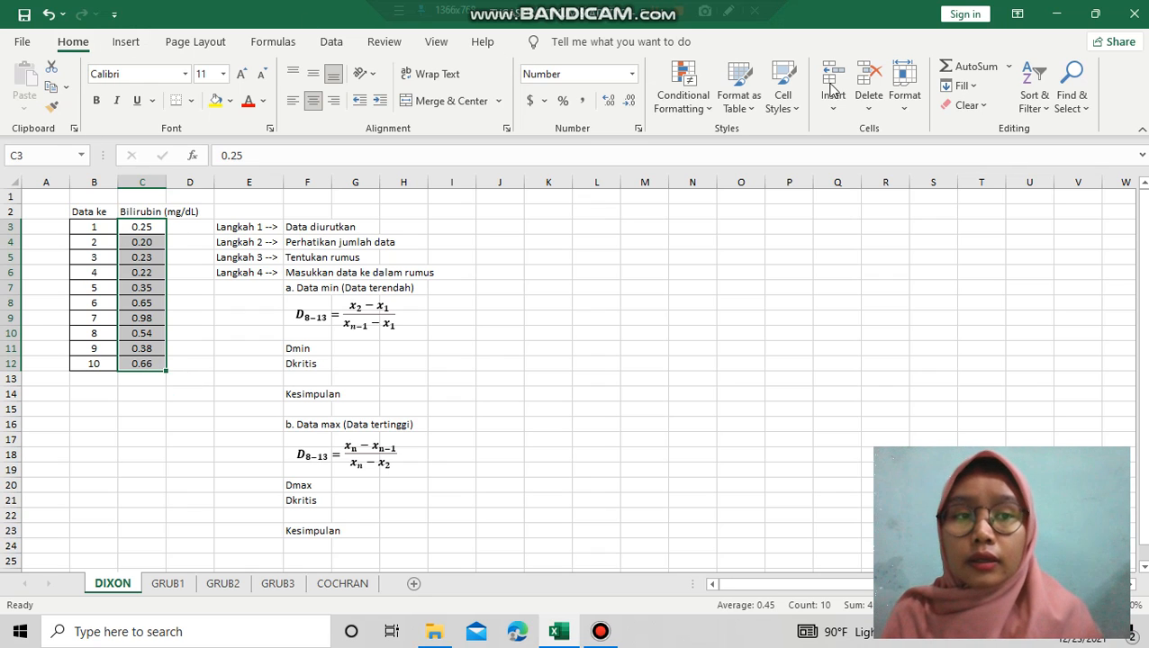
left_click(1030, 99)
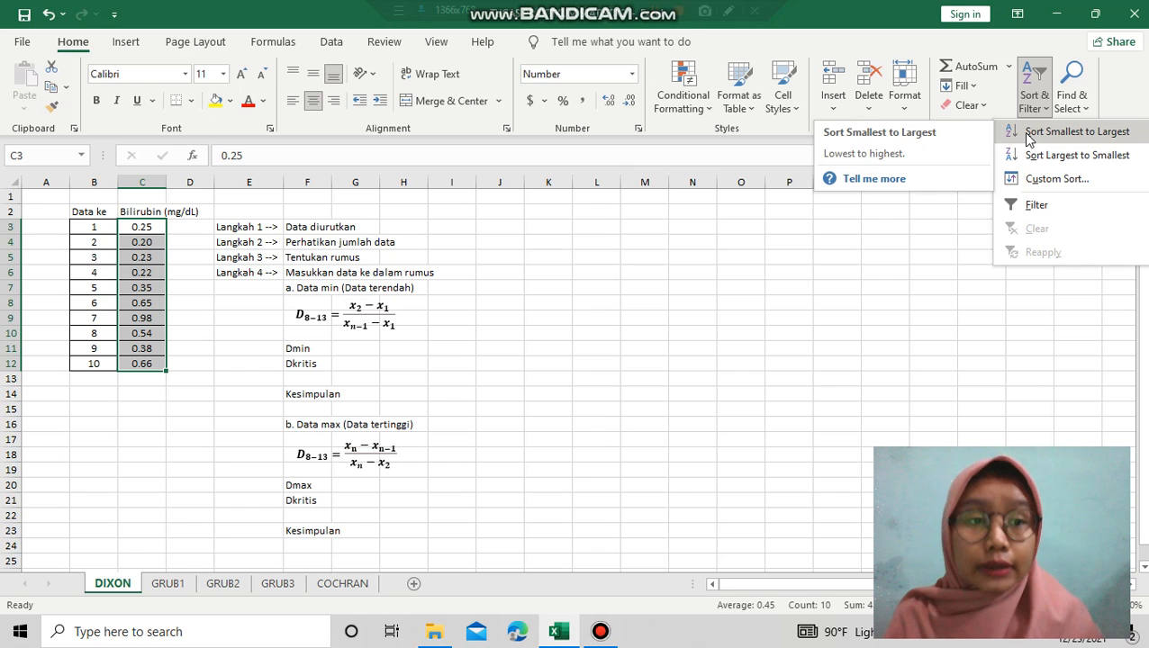
left_click(1044, 133)
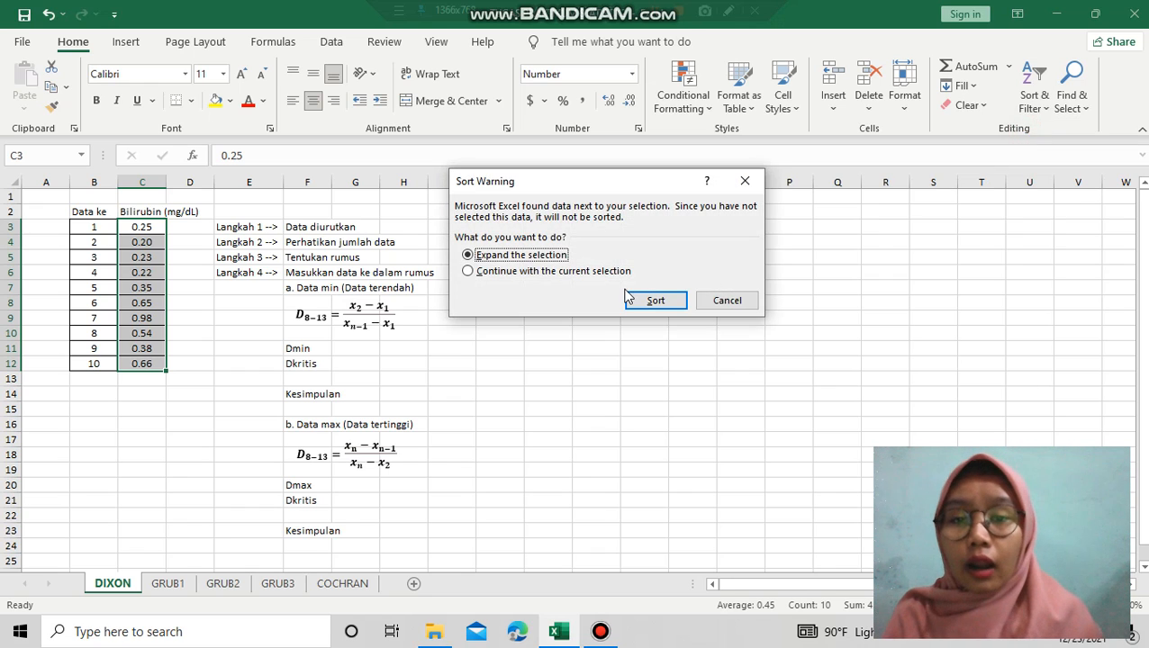
left_click(469, 272)
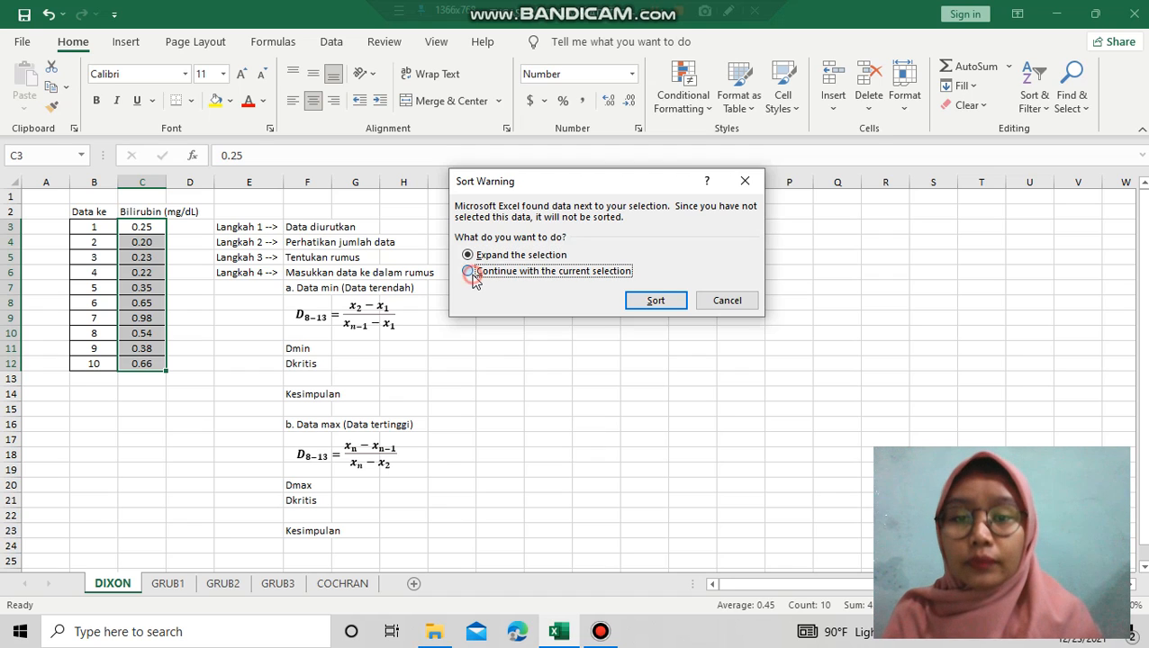
left_click(652, 305)
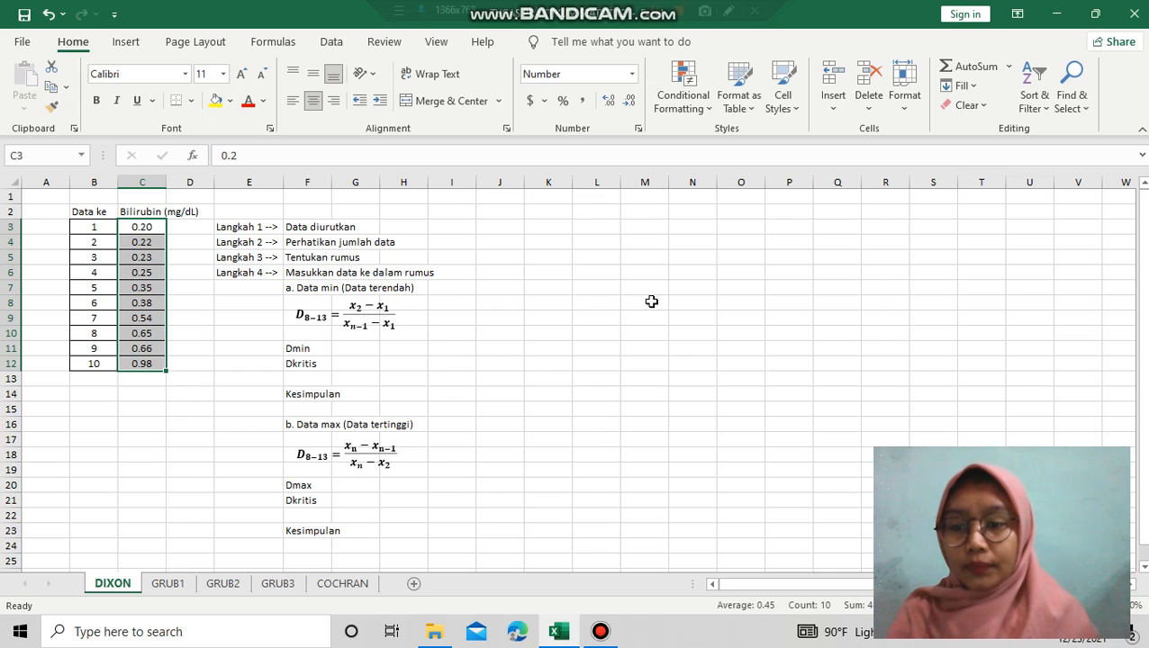
left_click(180, 229)
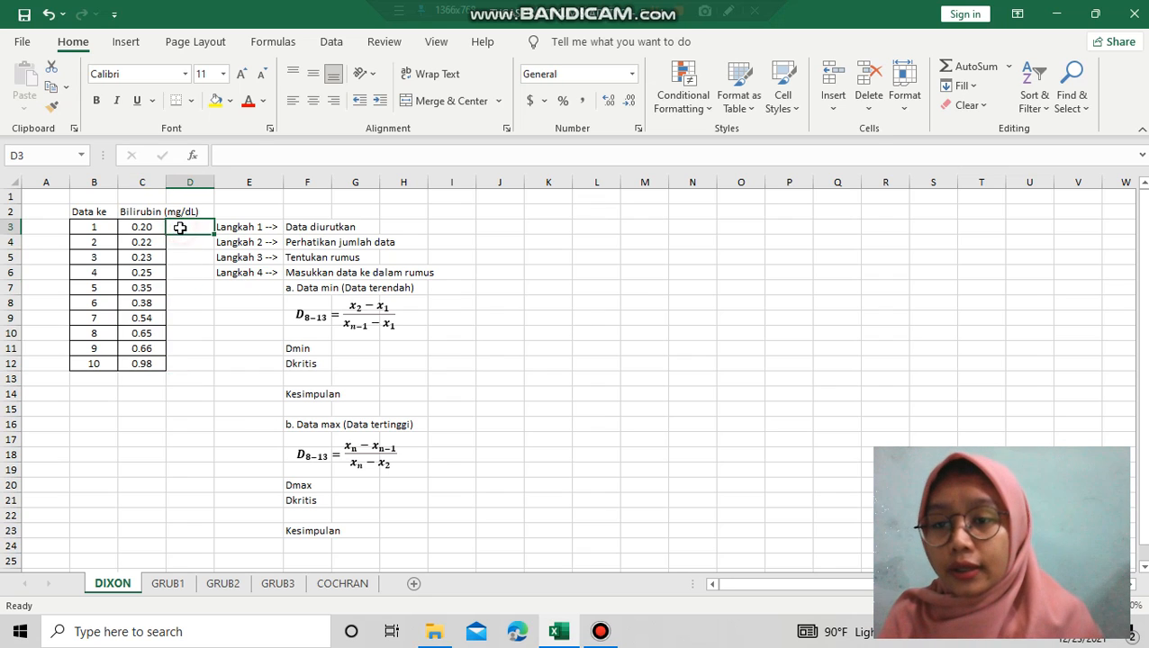
left_click(113, 406)
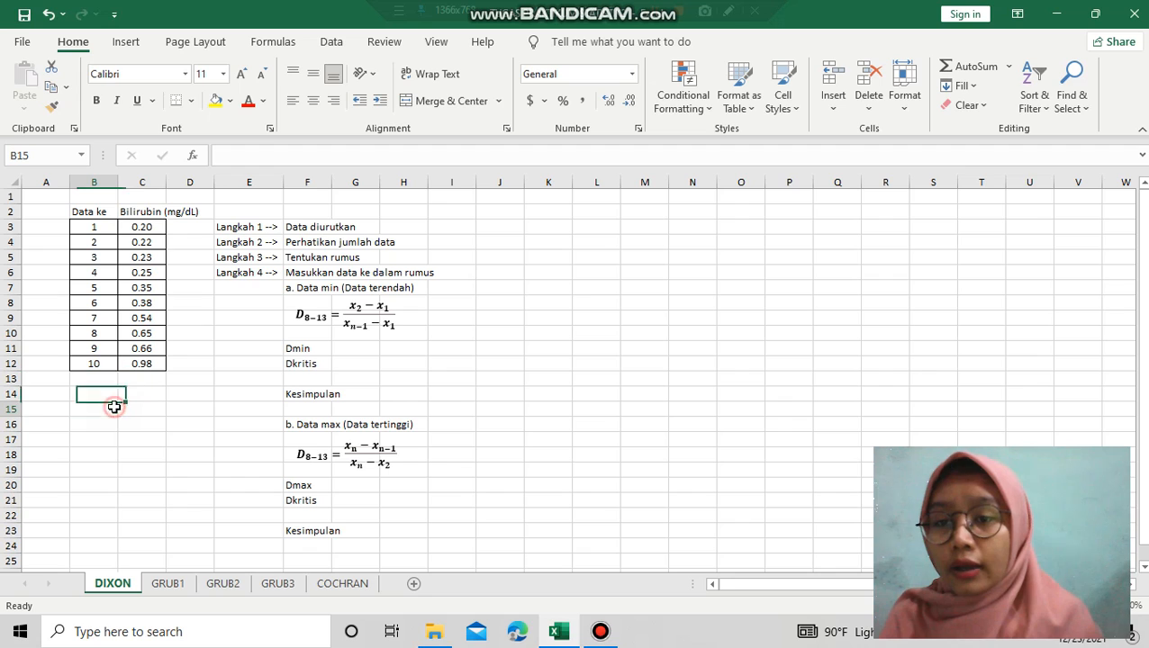
left_click(230, 244)
left_click_drag(229, 243, 396, 241)
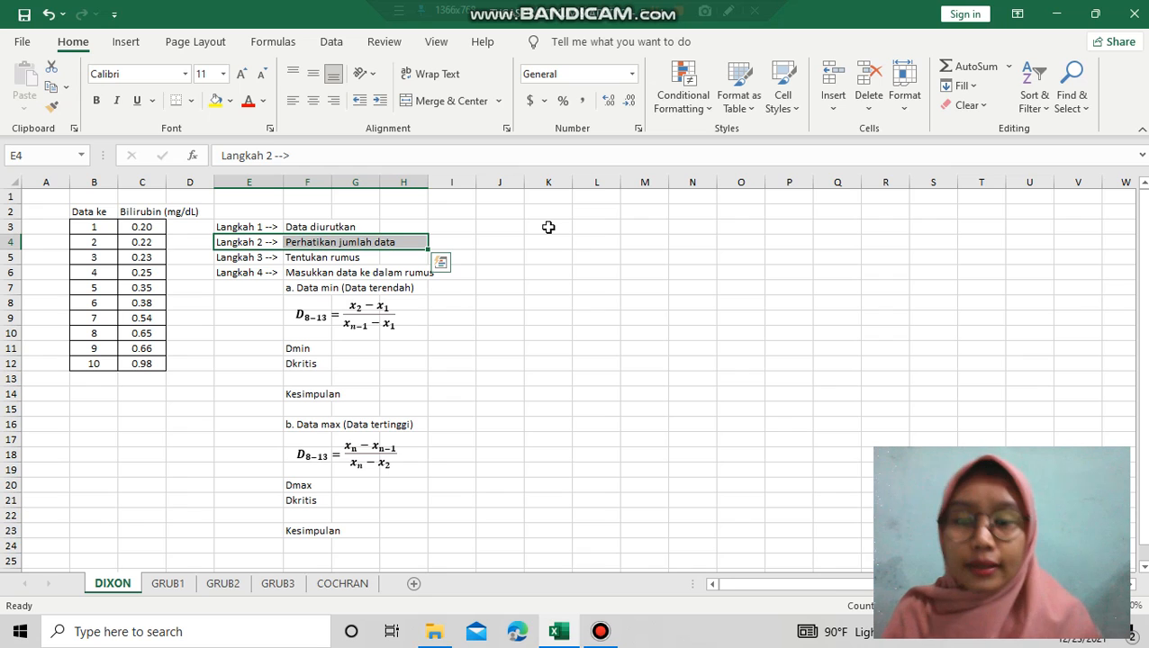
left_click(83, 231)
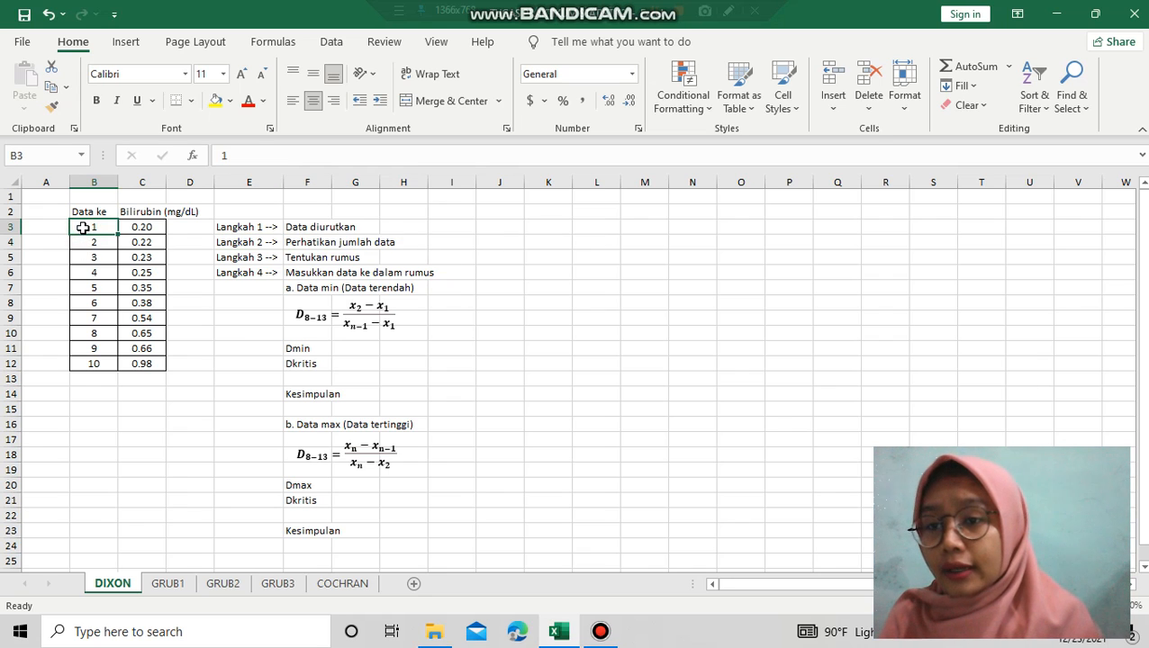
left_click_drag(83, 231, 83, 368)
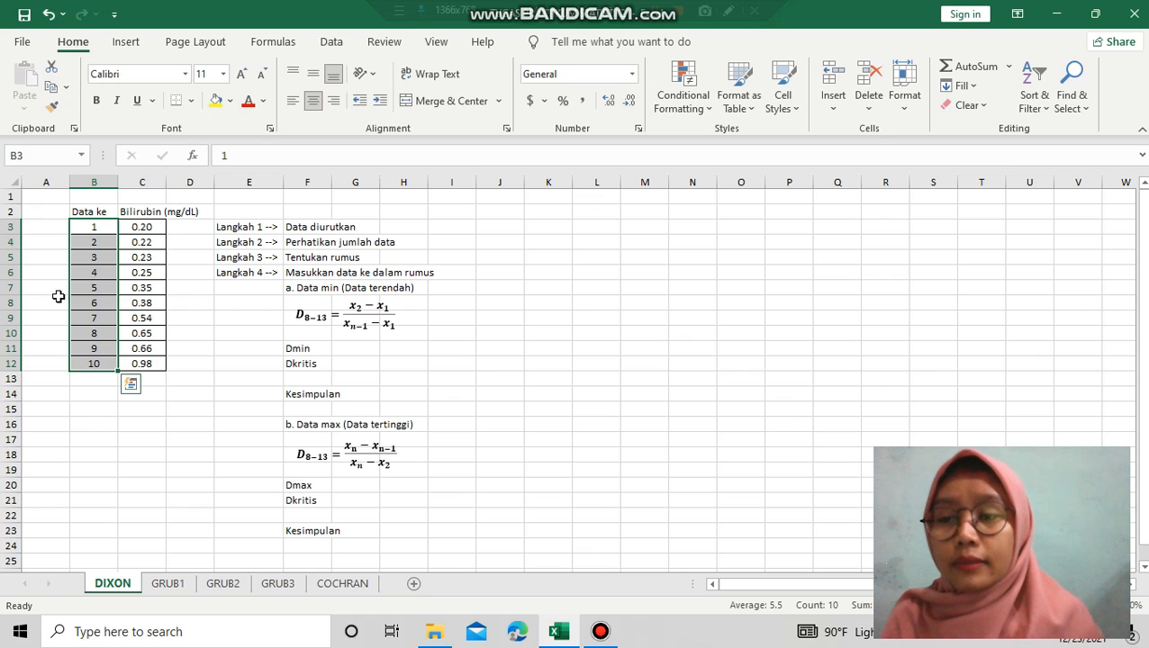
Step: Label the ten data rows in A3:A12 as X1 through X9, with Xn for the last row
left_click(43, 230)
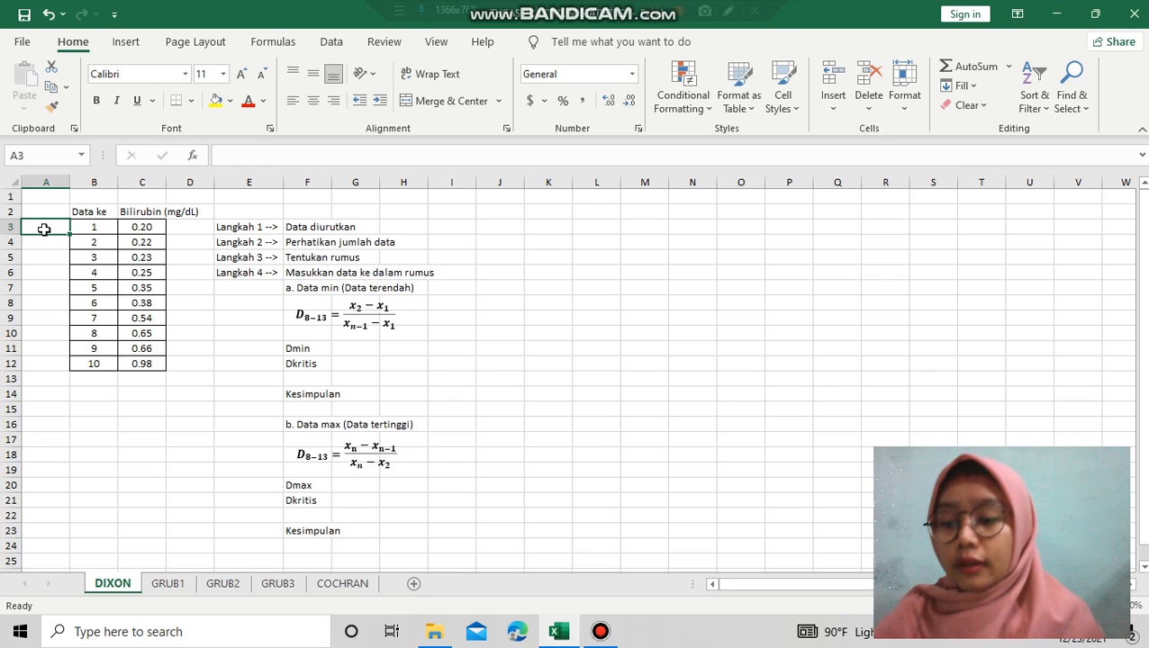
type("x")
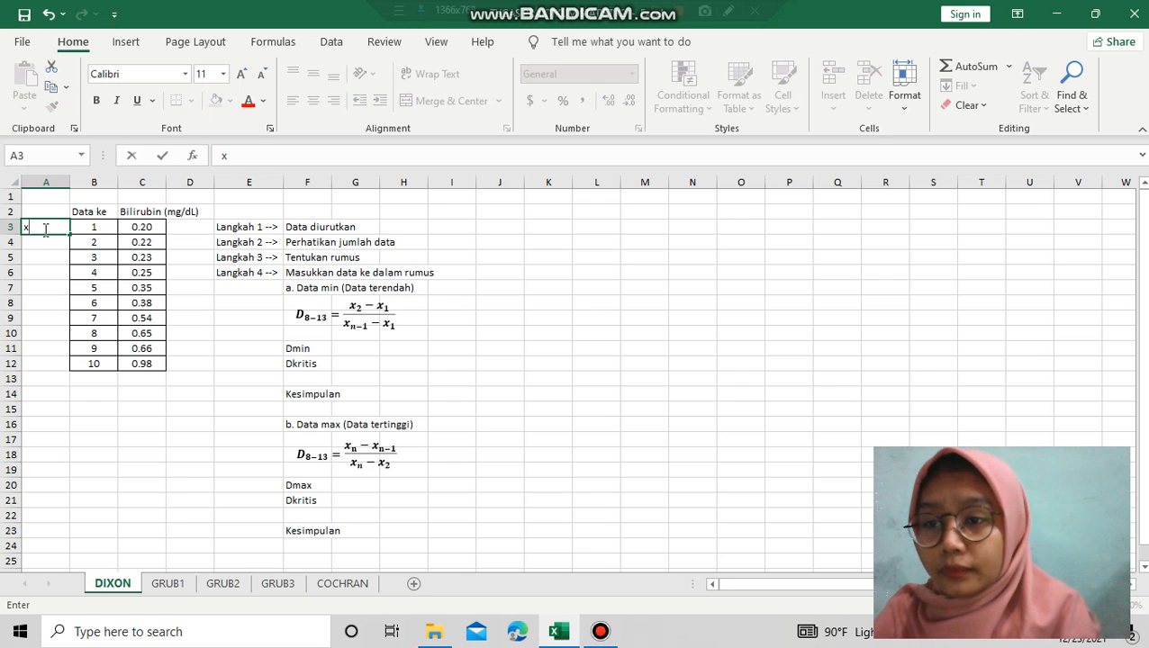
type("1")
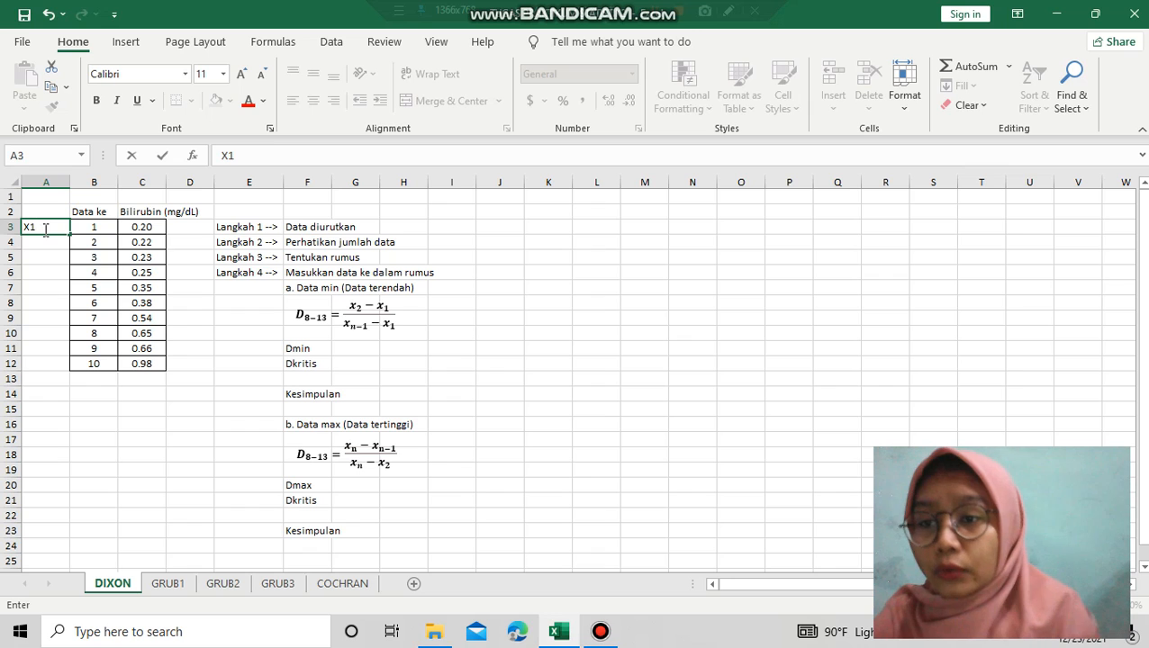
key("Return")
type("X2")
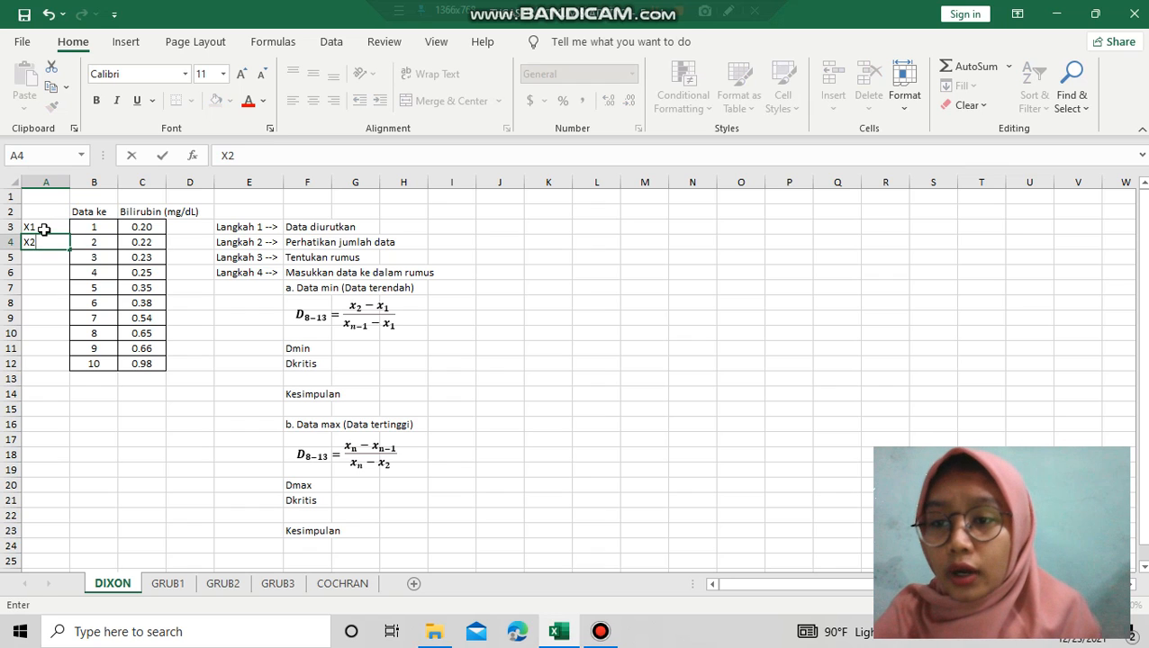
key("Return")
type("X3")
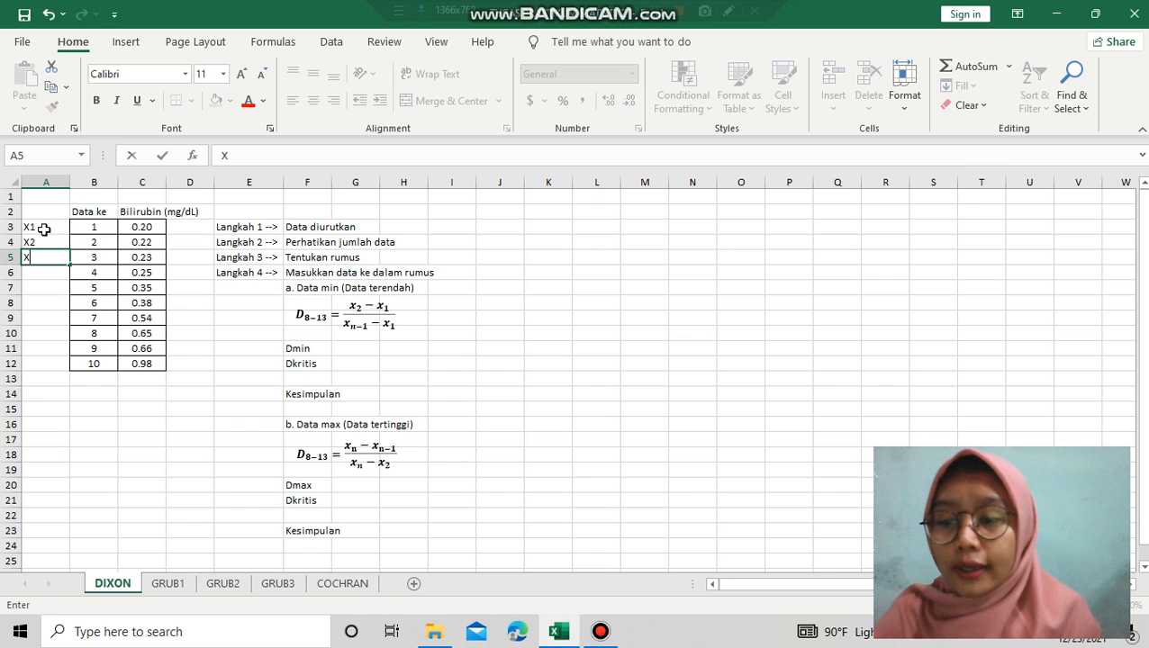
key("Return")
type("X4")
key("Return")
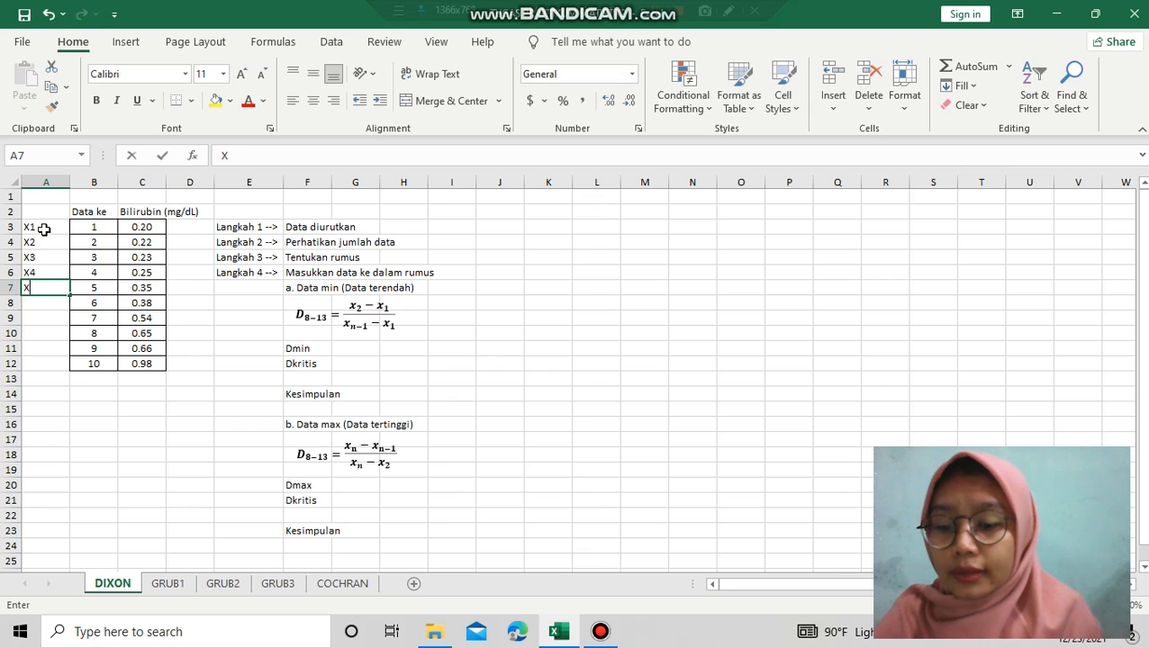
type("X5")
key("Return")
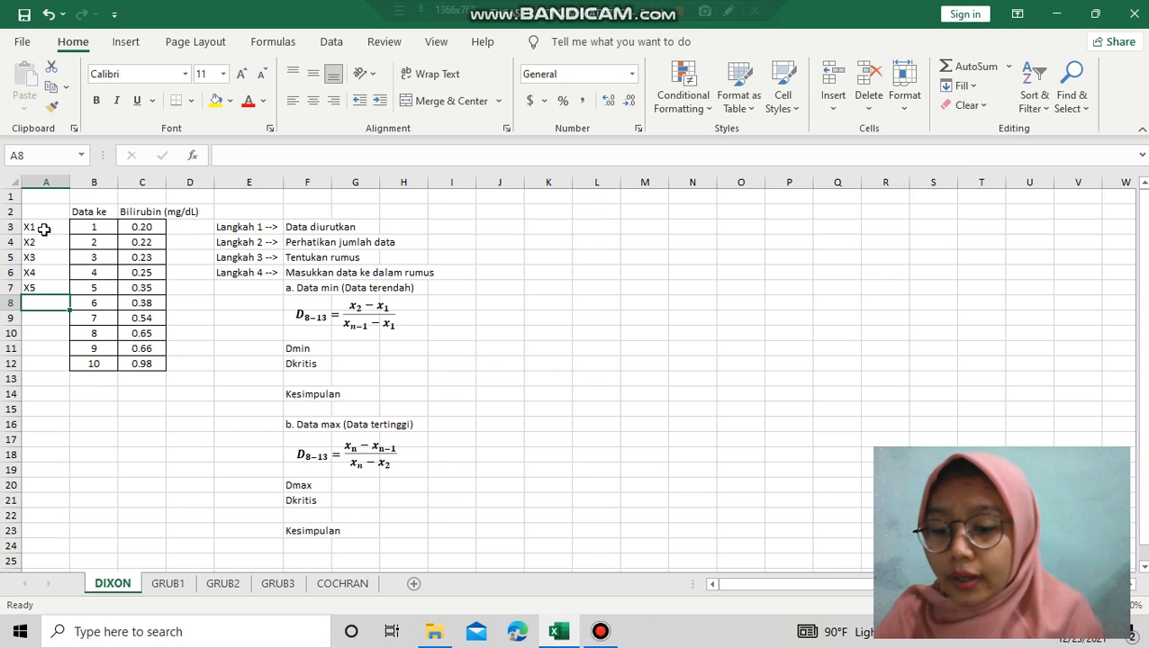
type("X6")
key("Return")
type("X")
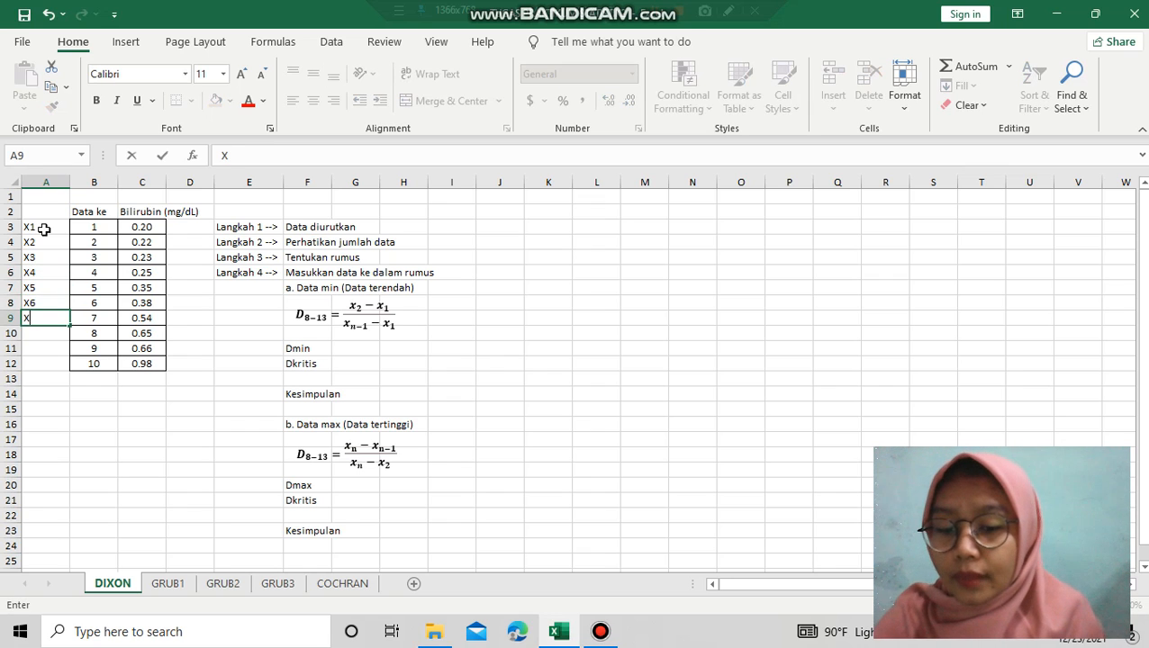
type("7")
key("Return")
type("X8")
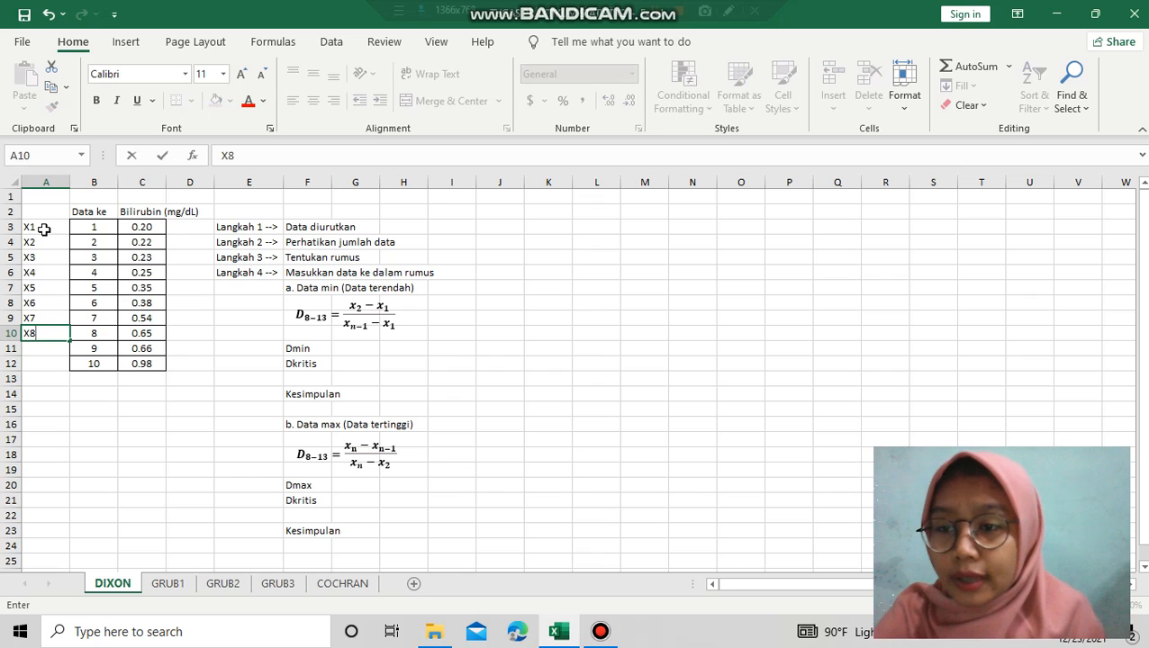
key("Return")
type("X9")
key("Return")
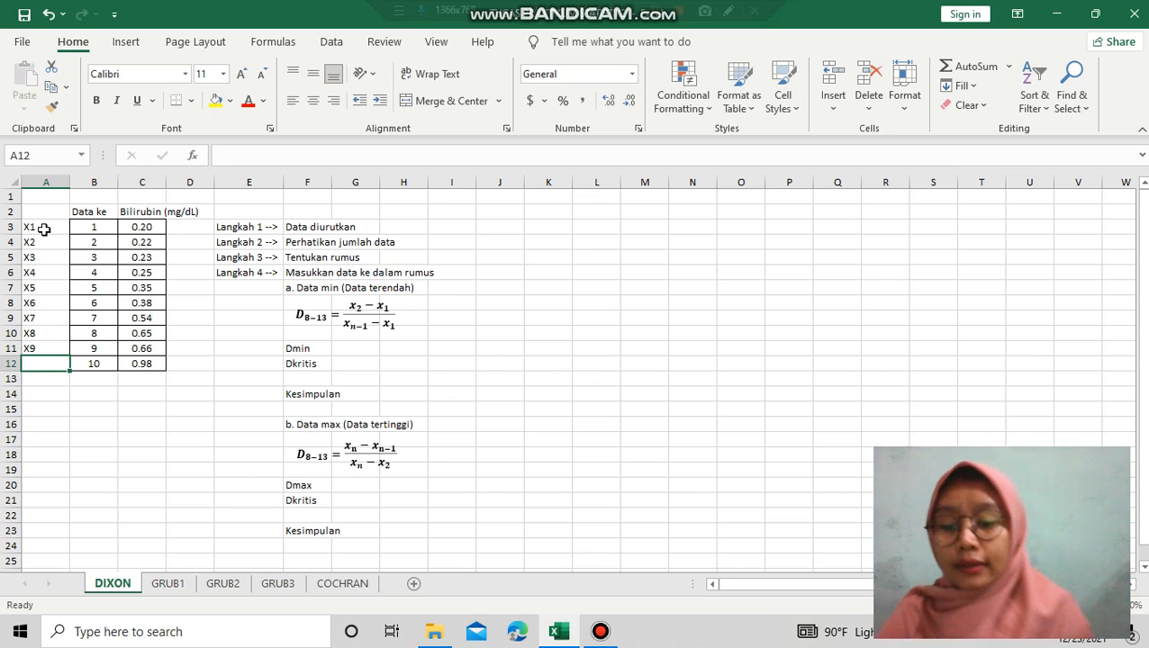
type("Xn")
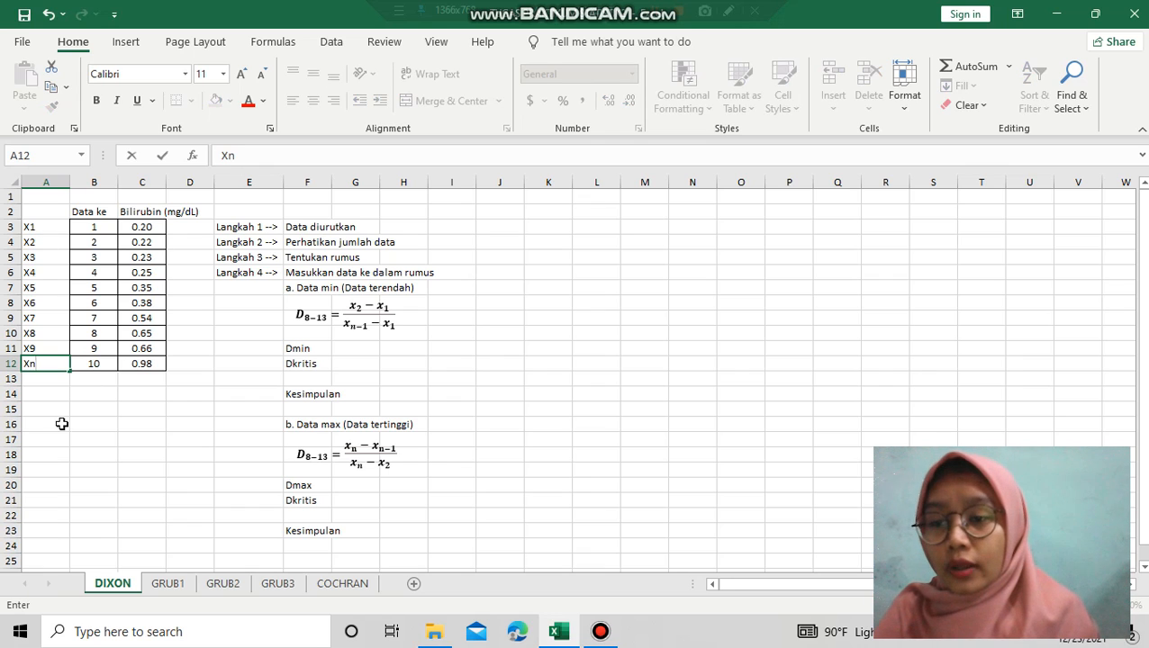
left_click(106, 413)
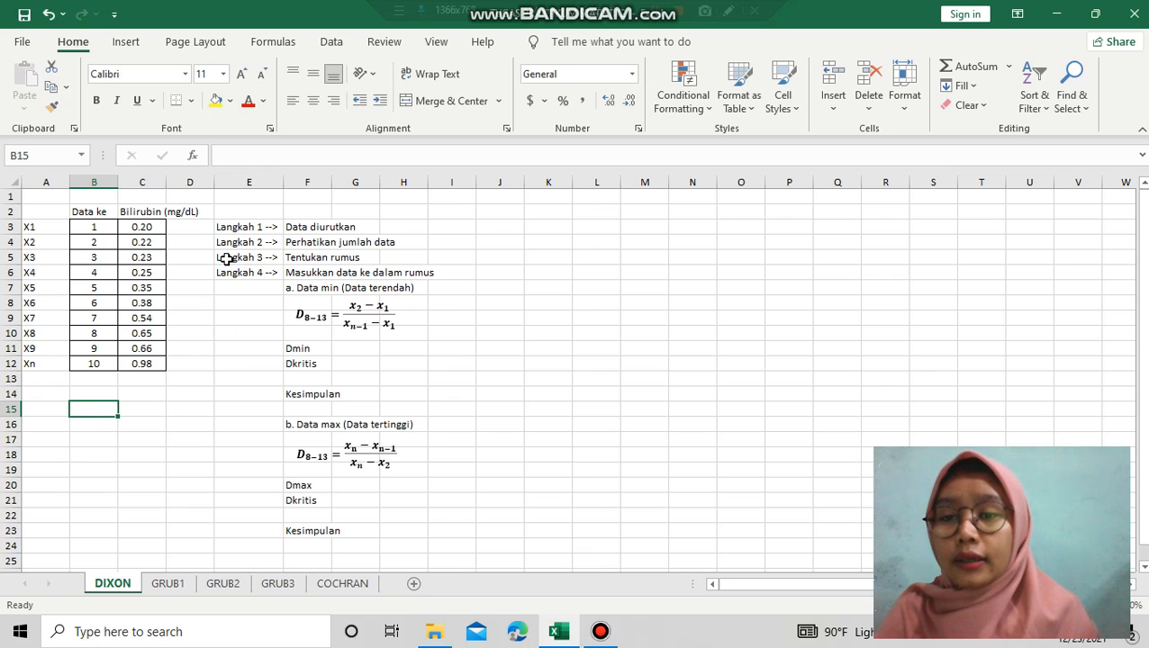
Step: Review Langkah 3 and Langkah 4 together with the Dixon formulas for the lowest and highest data
left_click_drag(226, 258, 400, 259)
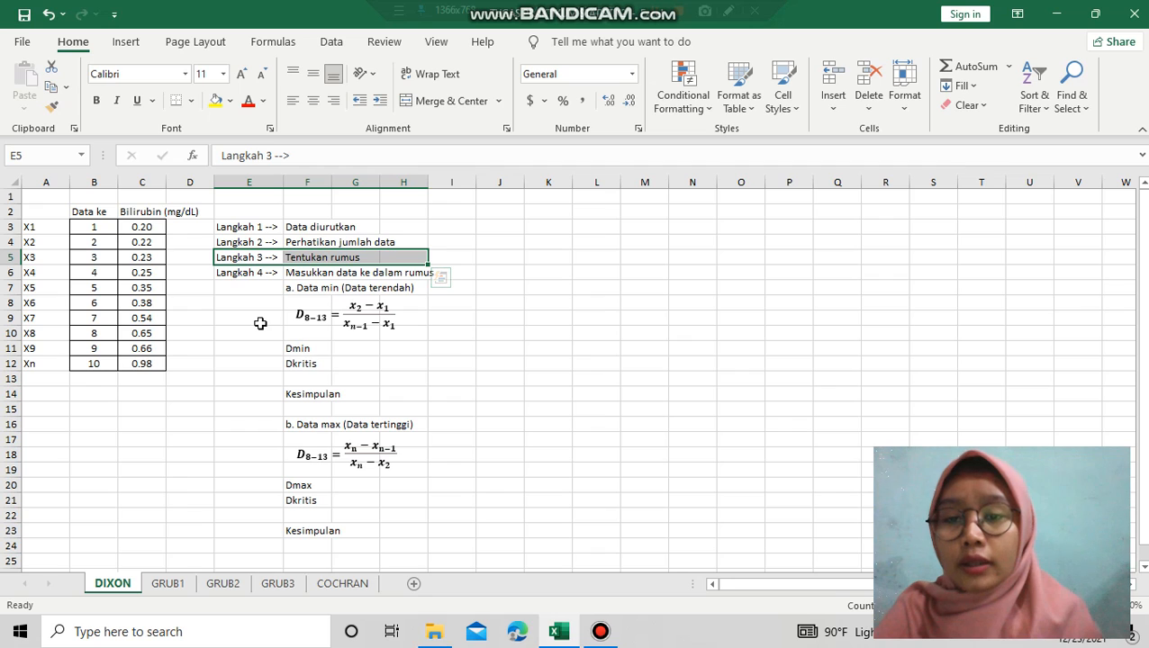
left_click(495, 344)
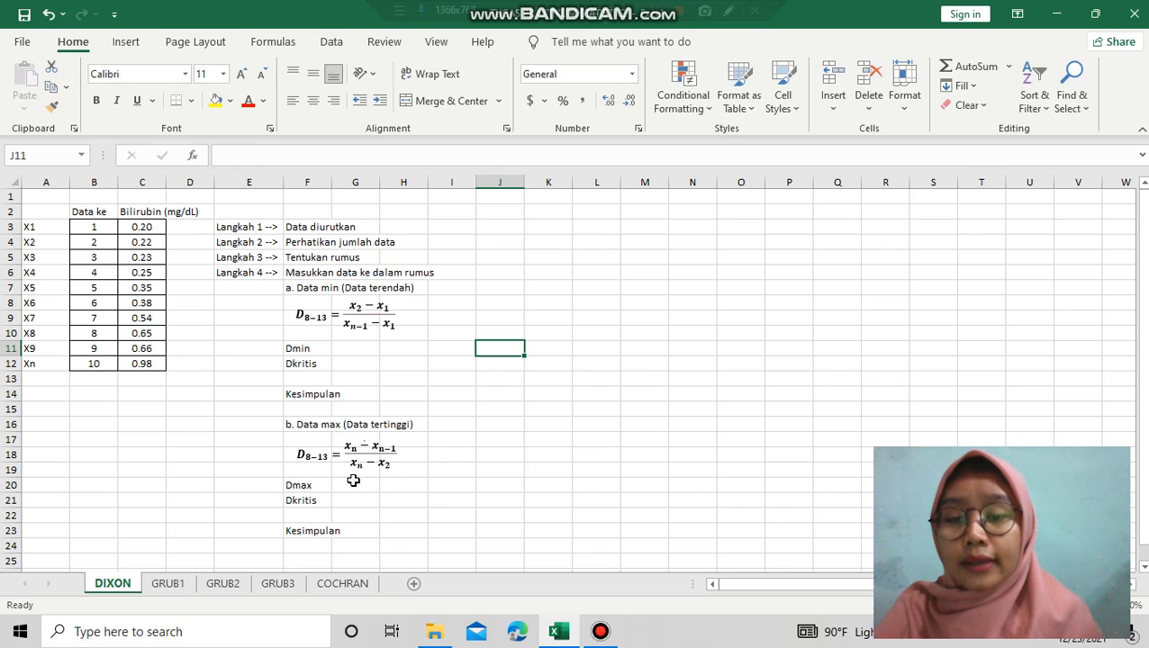
left_click(410, 466)
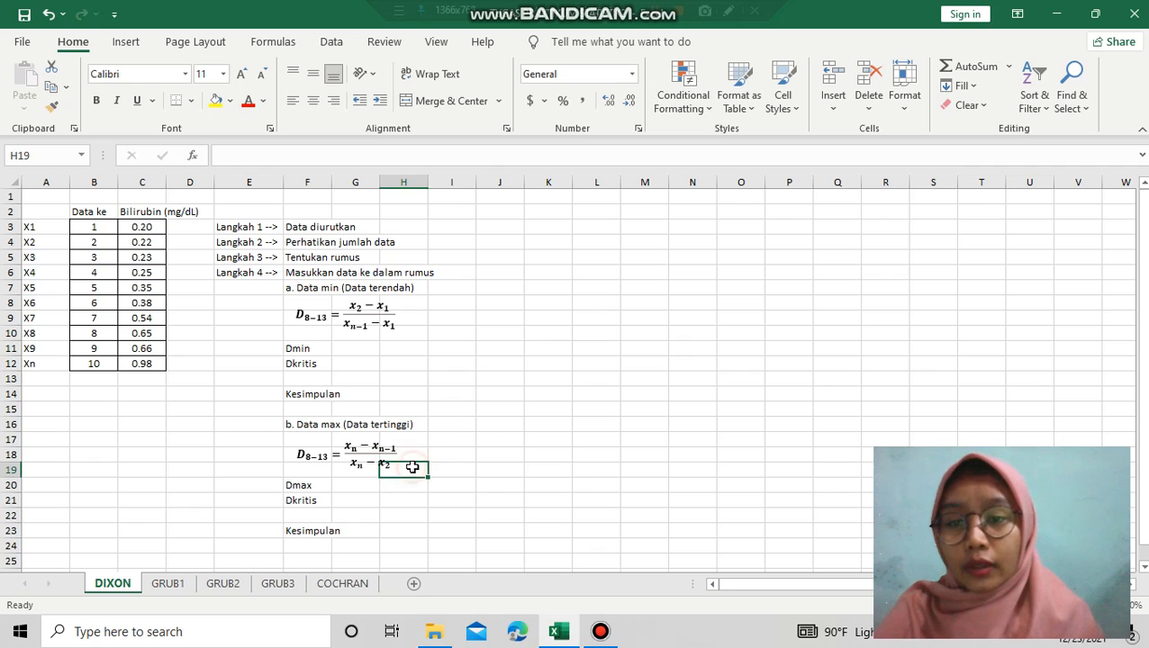
left_click(192, 452)
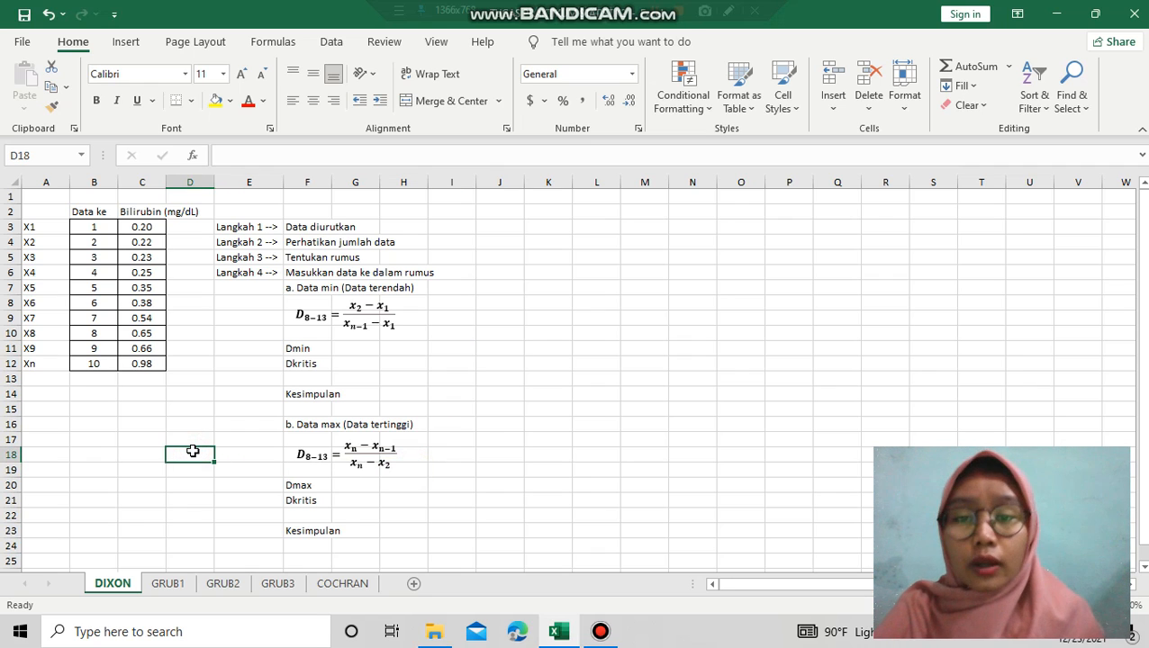
left_click(119, 423)
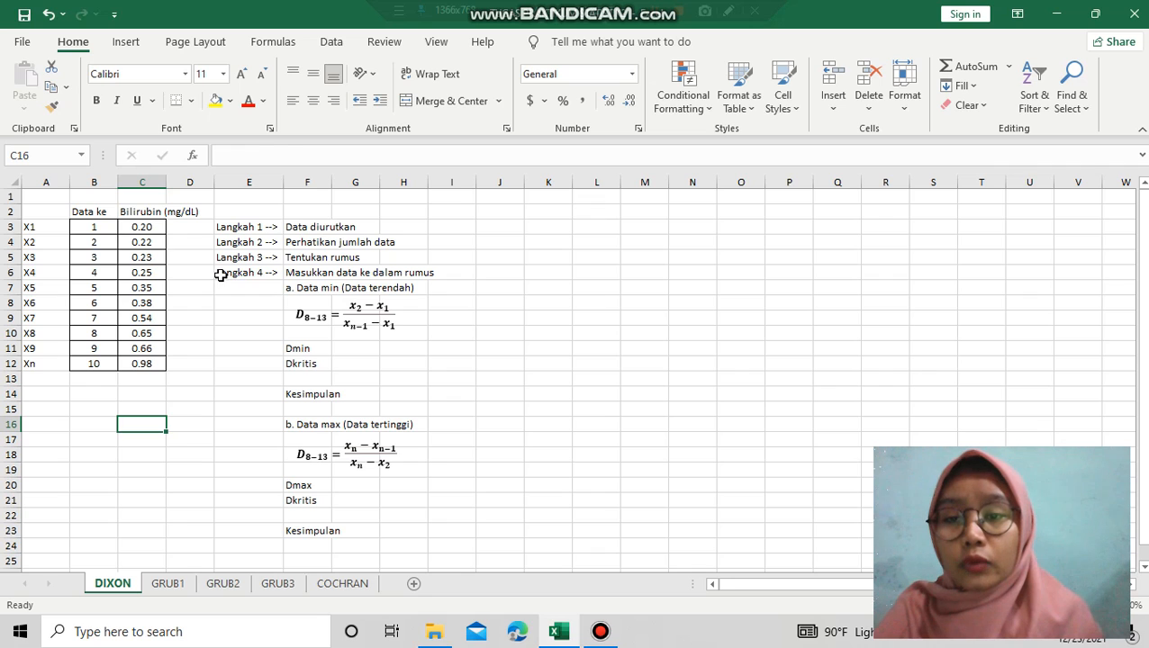
left_click_drag(221, 274, 446, 270)
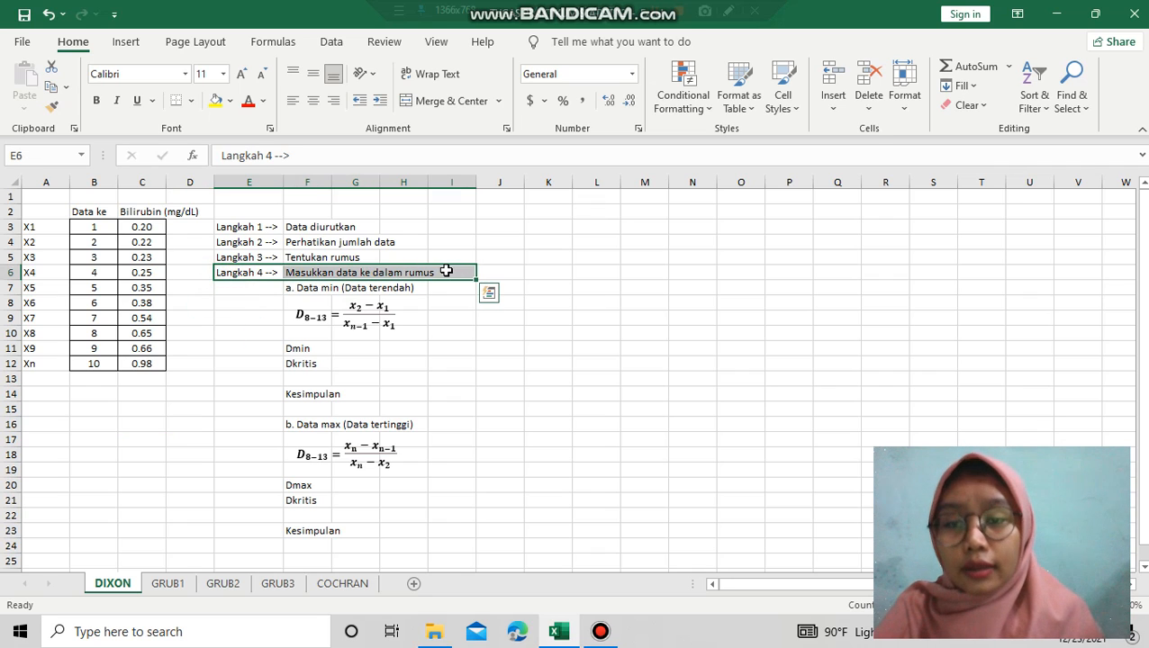
left_click(455, 364)
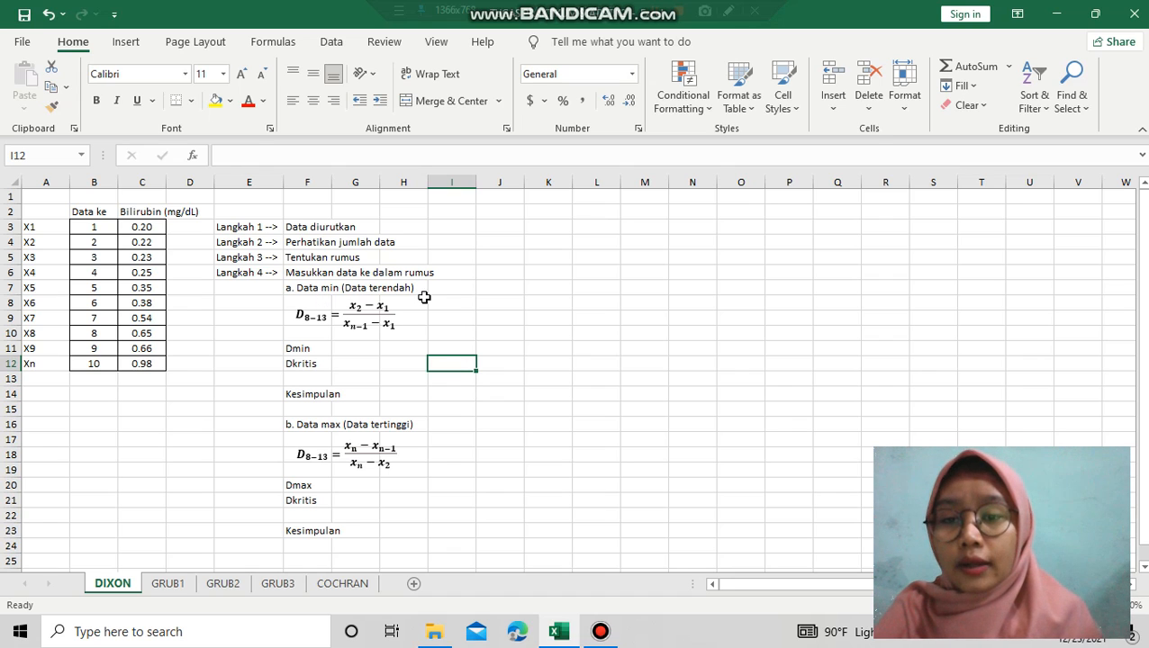
Step: Calculate Dmin in G11 with the formula =(C4-C3)/(C11-C3)
left_click(343, 351)
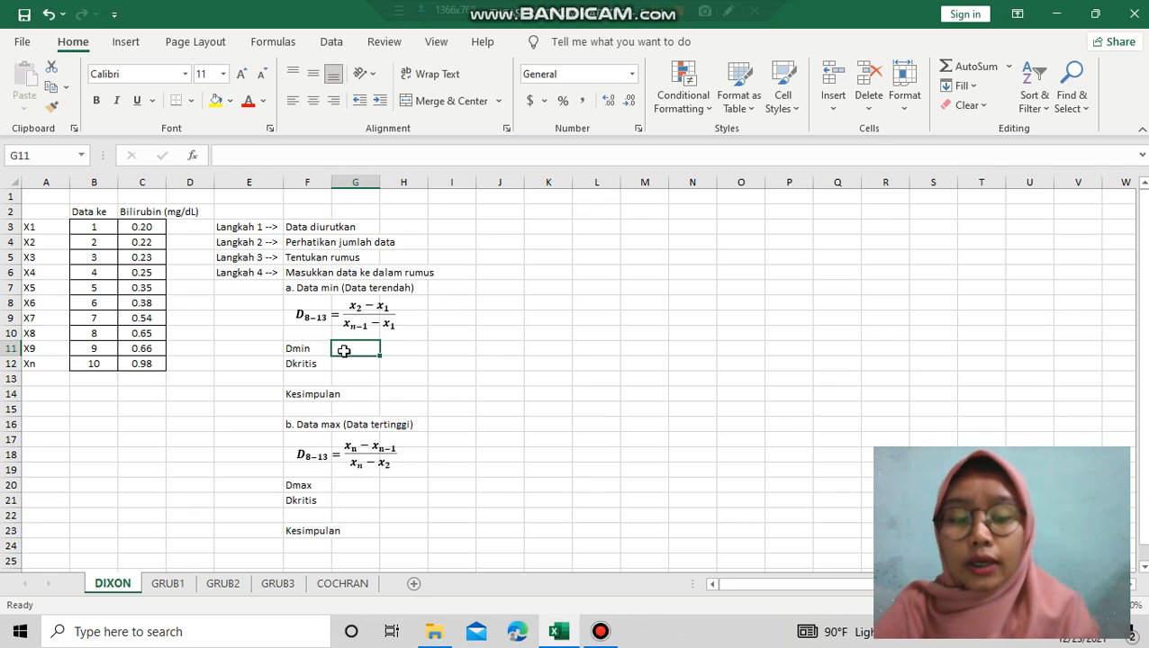
type("=")
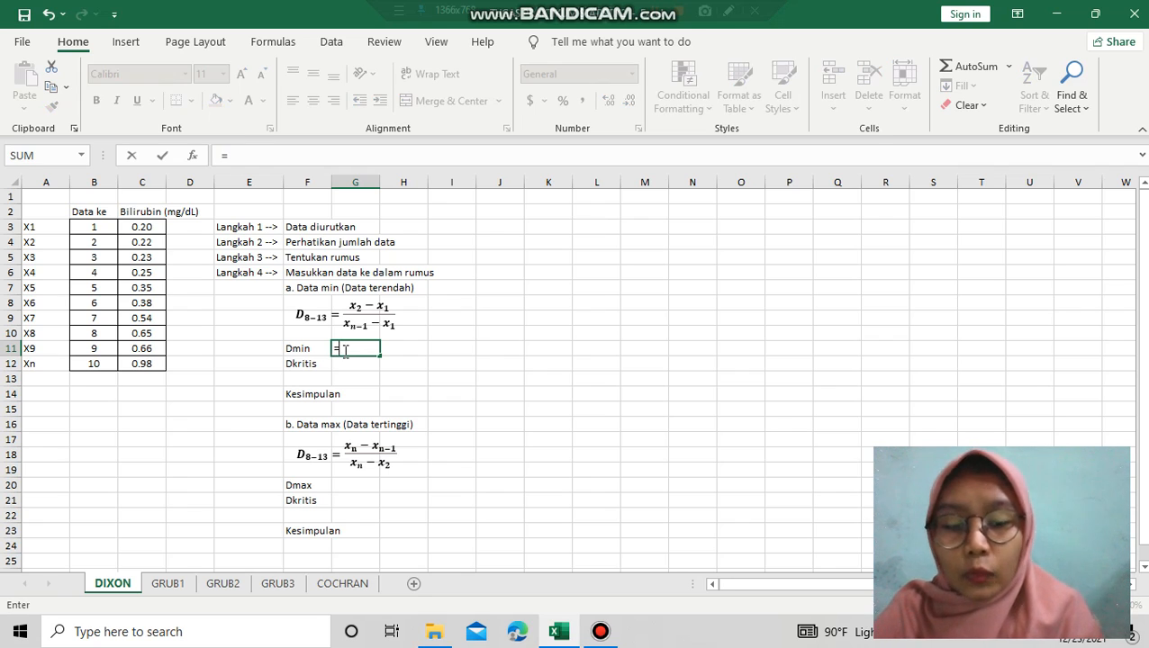
type("(")
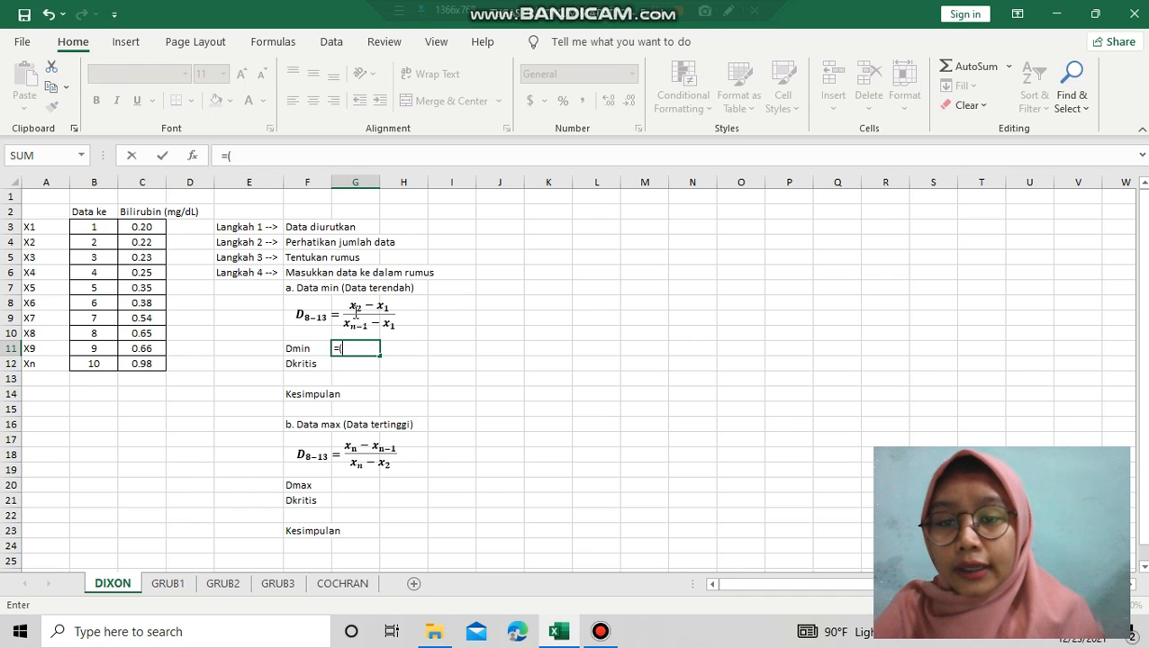
left_click(159, 243)
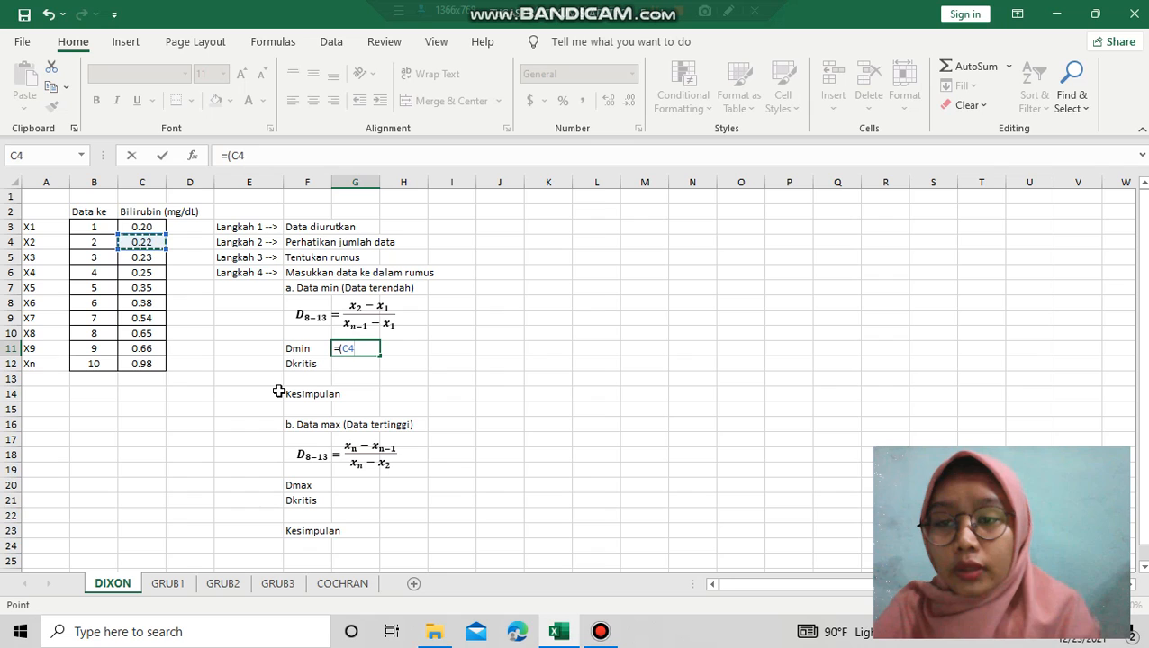
type("-")
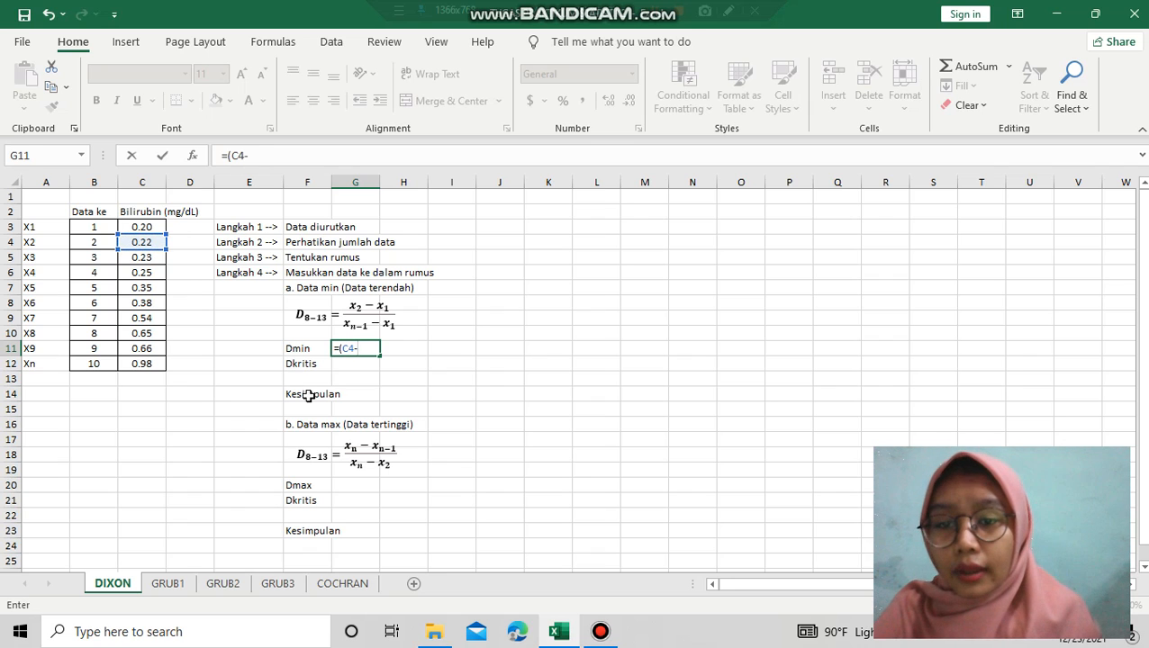
left_click(144, 227)
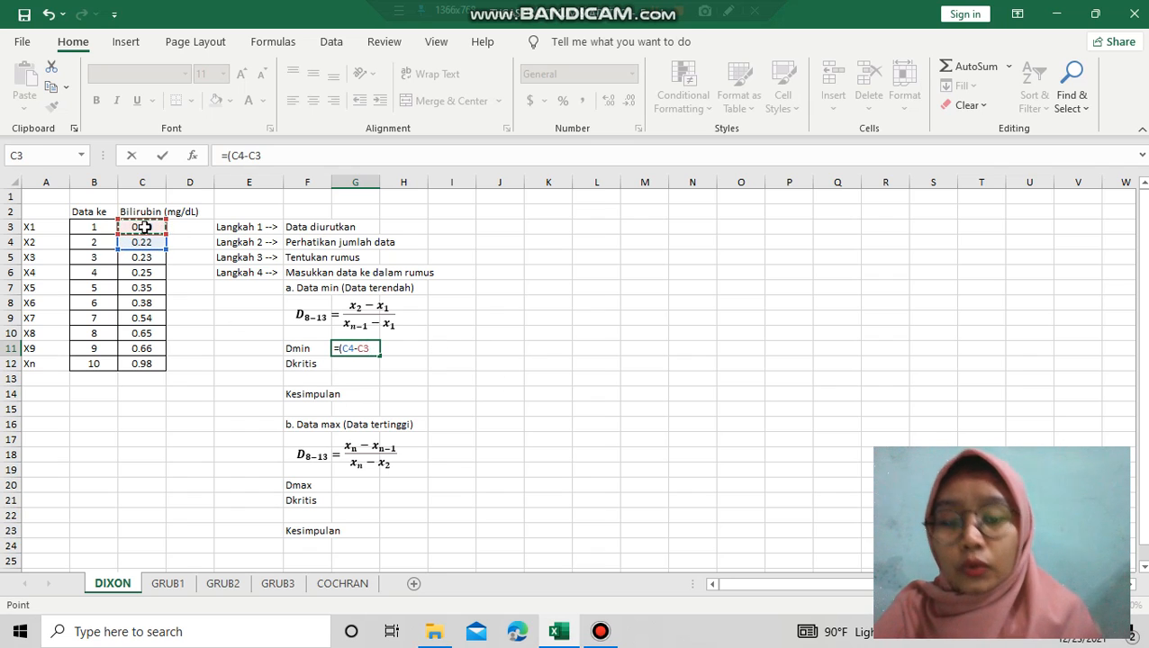
type(")")
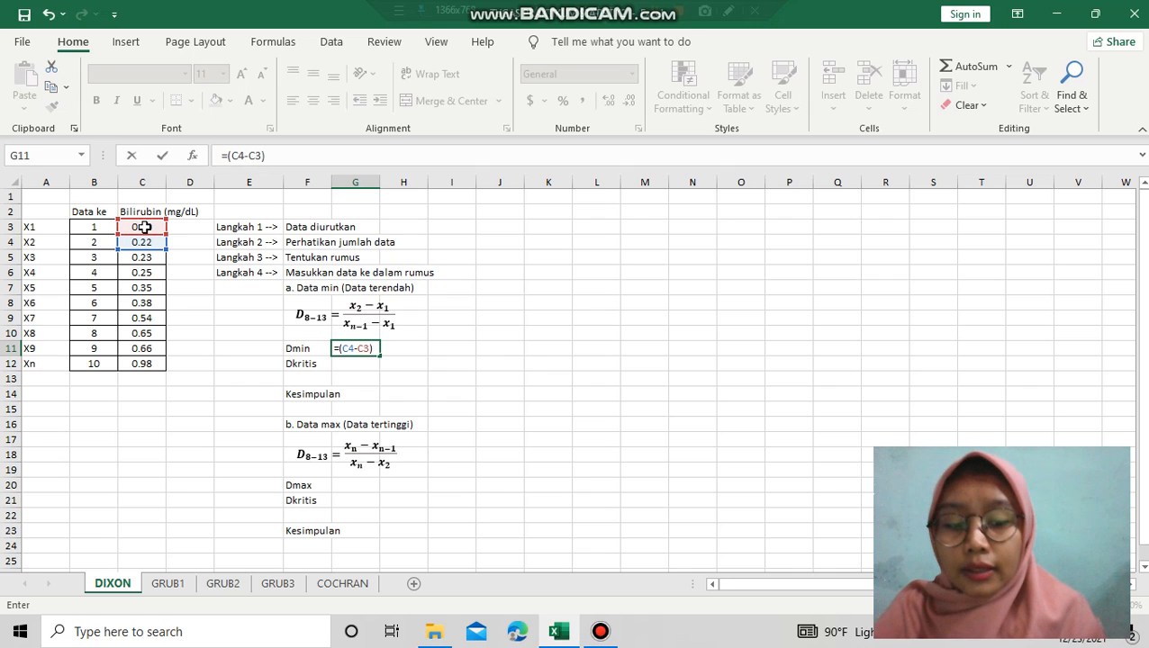
type("/(")
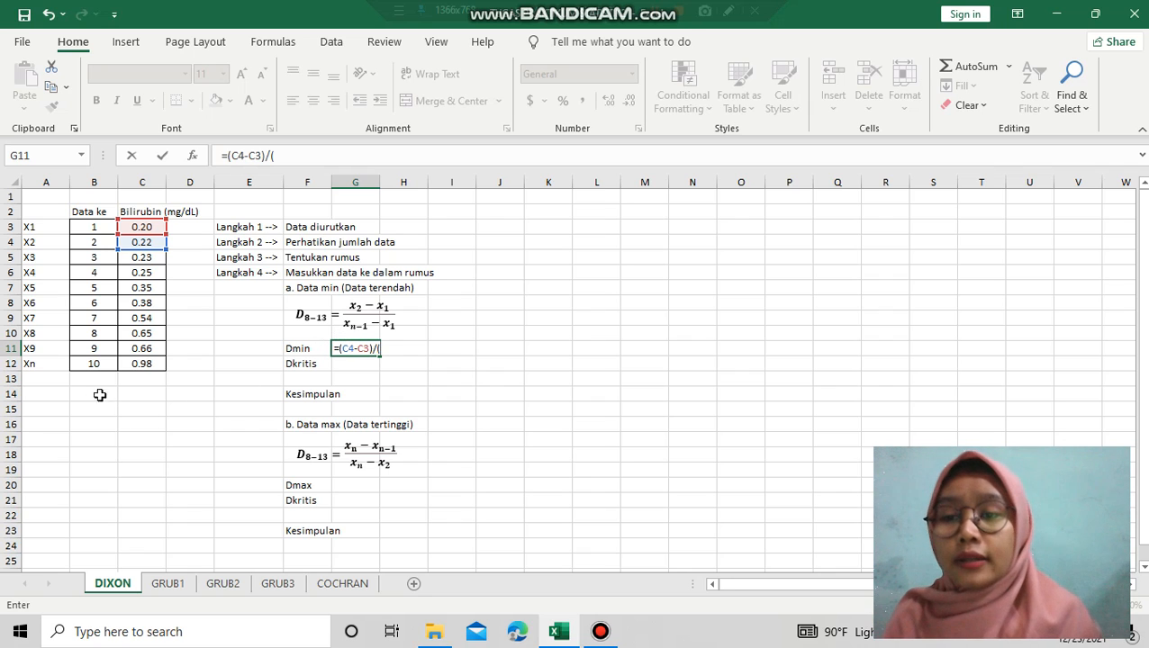
left_click(141, 349)
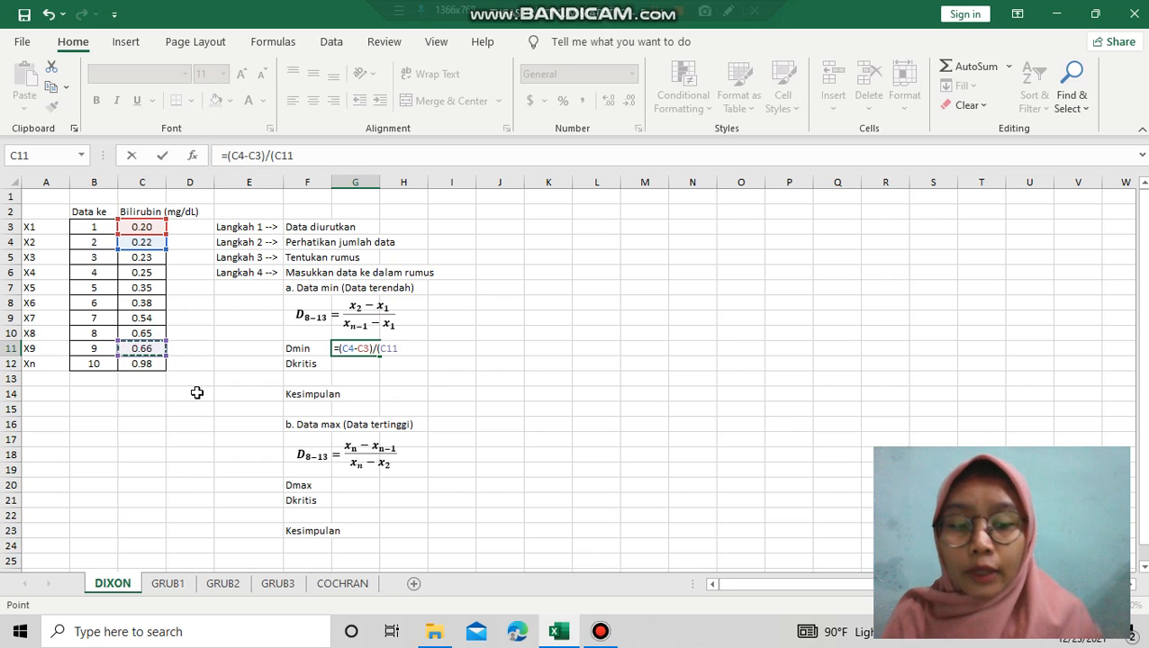
type("-")
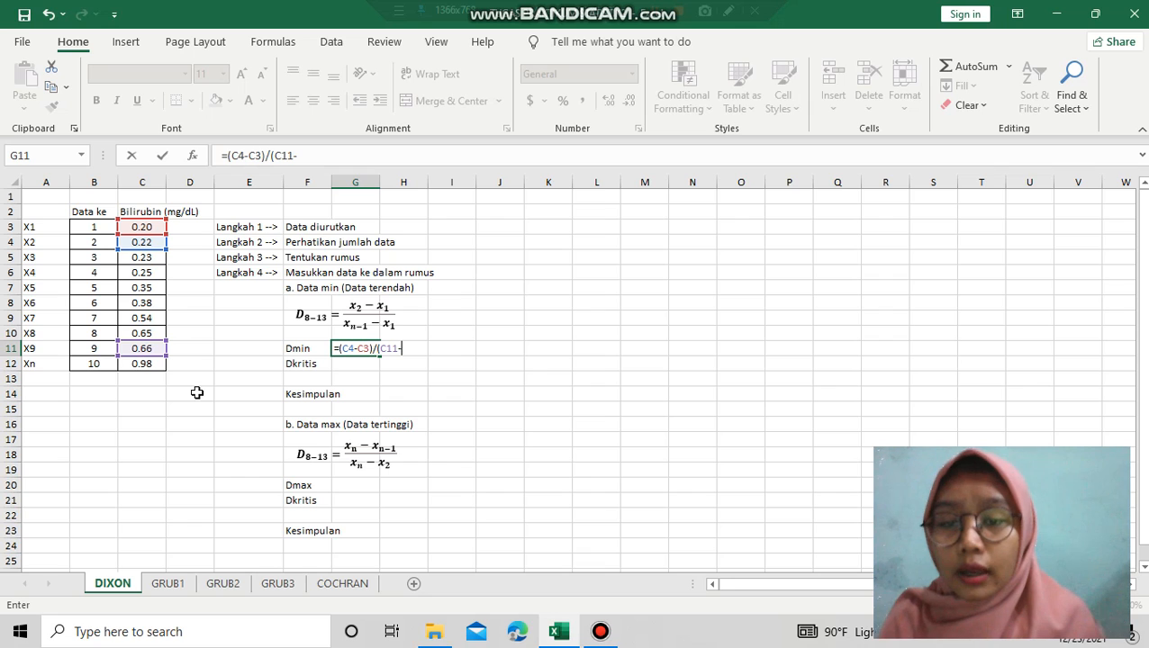
left_click(148, 226)
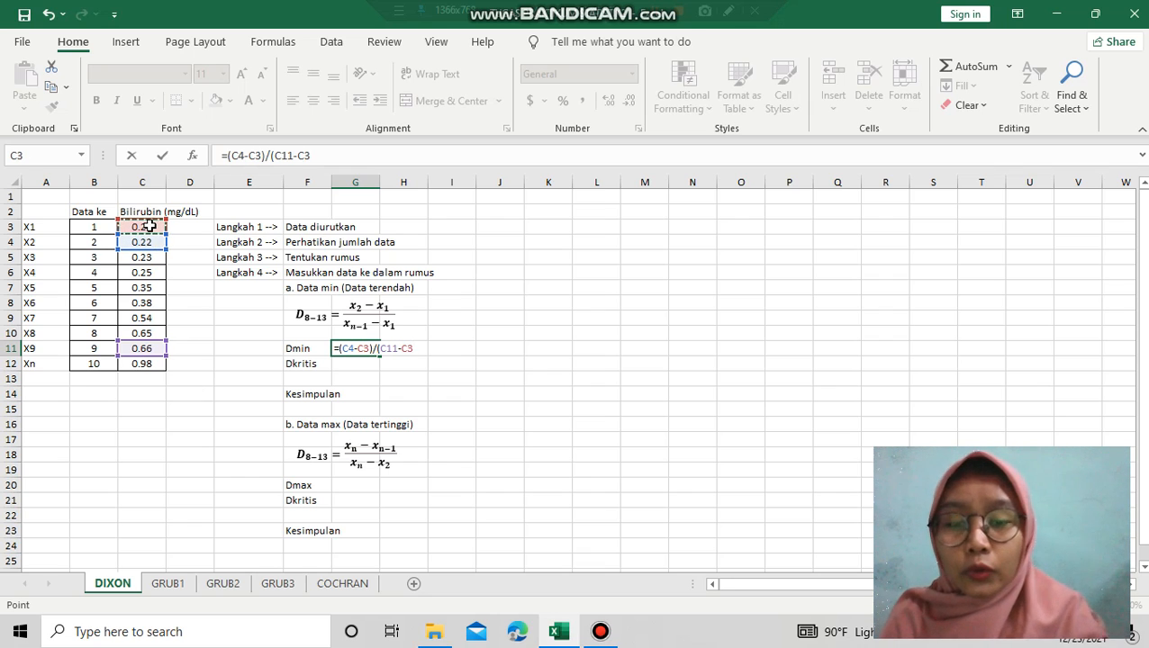
type(")")
key("ctrl+Return")
key("Return")
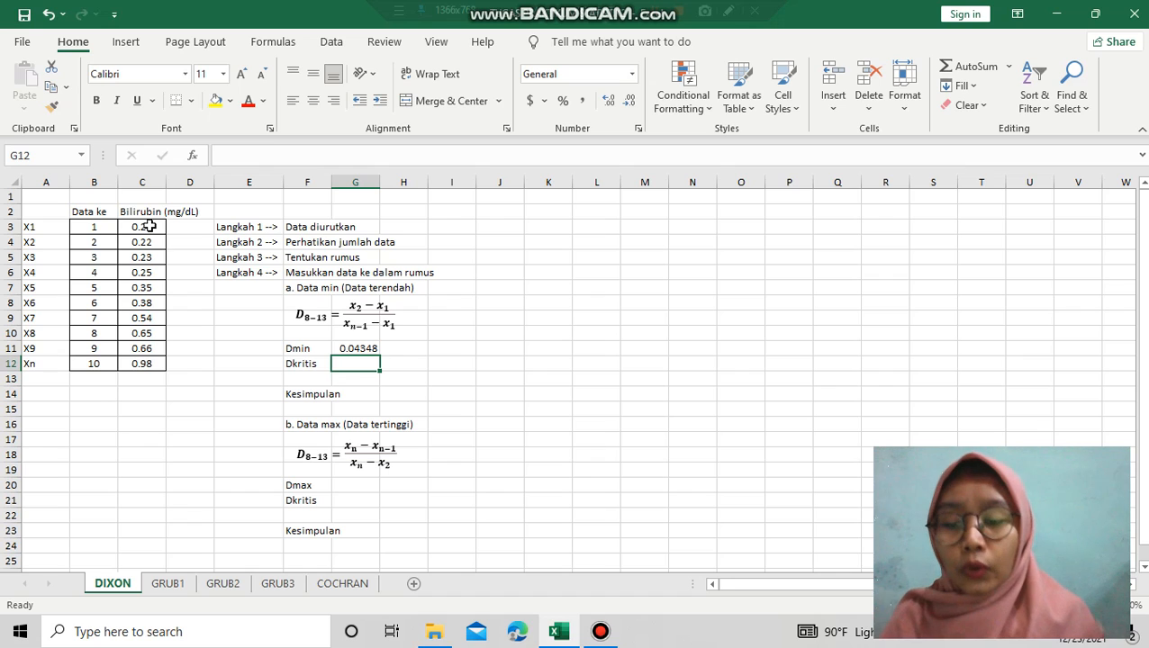
Step: Enter the Dkritis value 0.530 in G12 for the lowest data and display it with three decimal places
type("0")
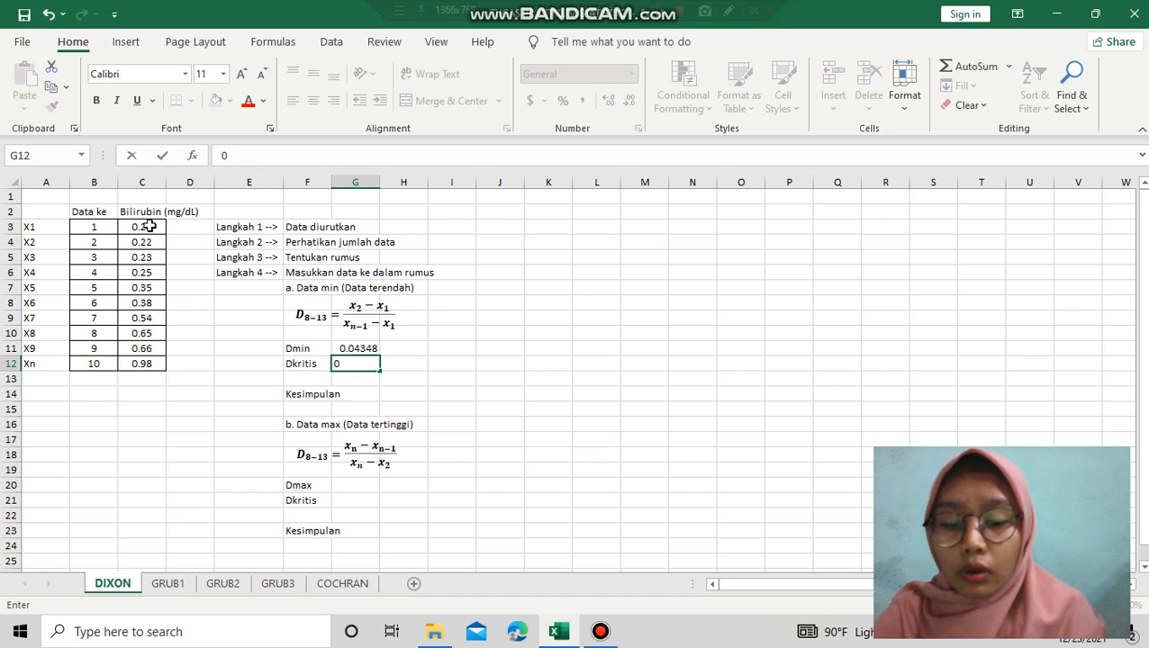
type(".530")
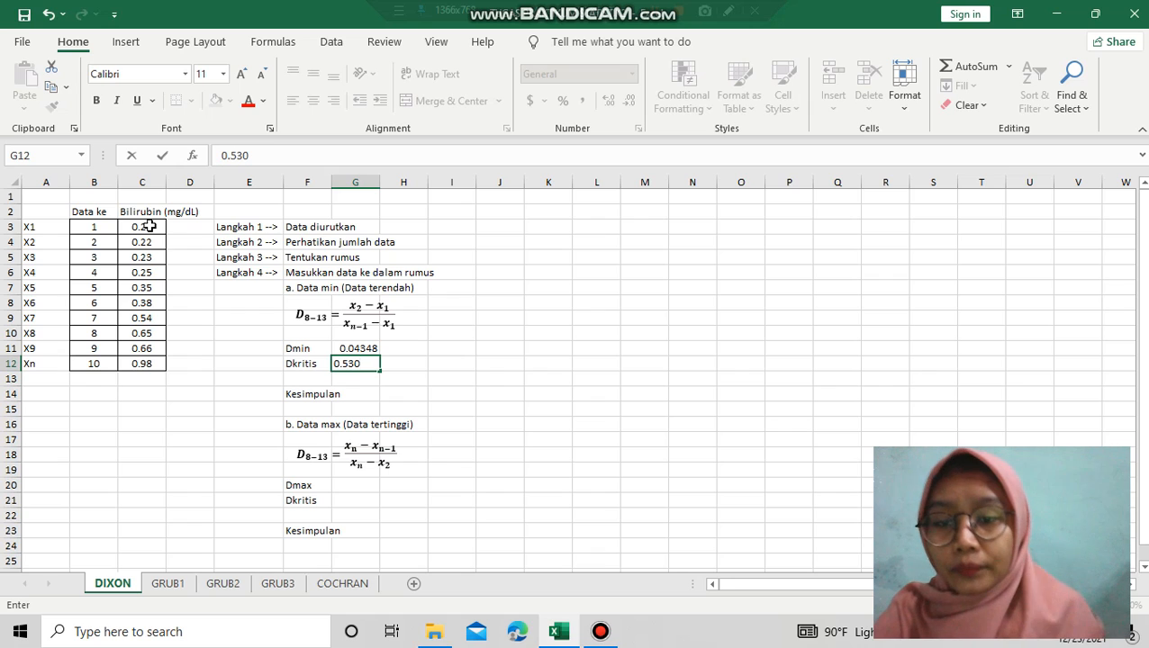
key("Tab")
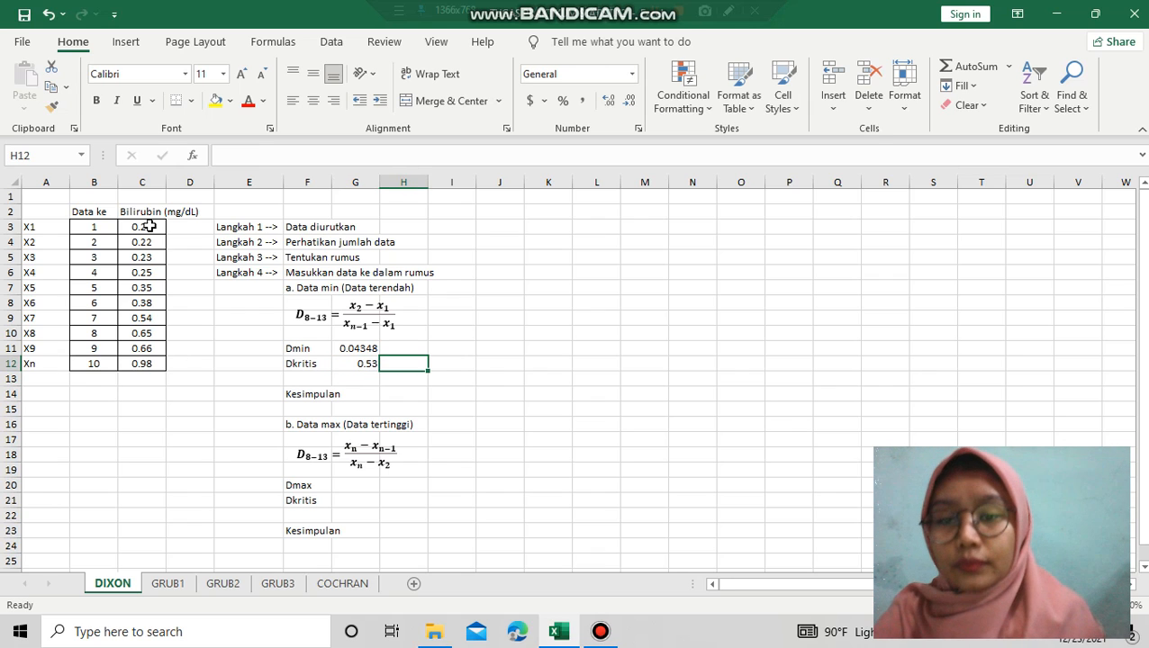
key("Left")
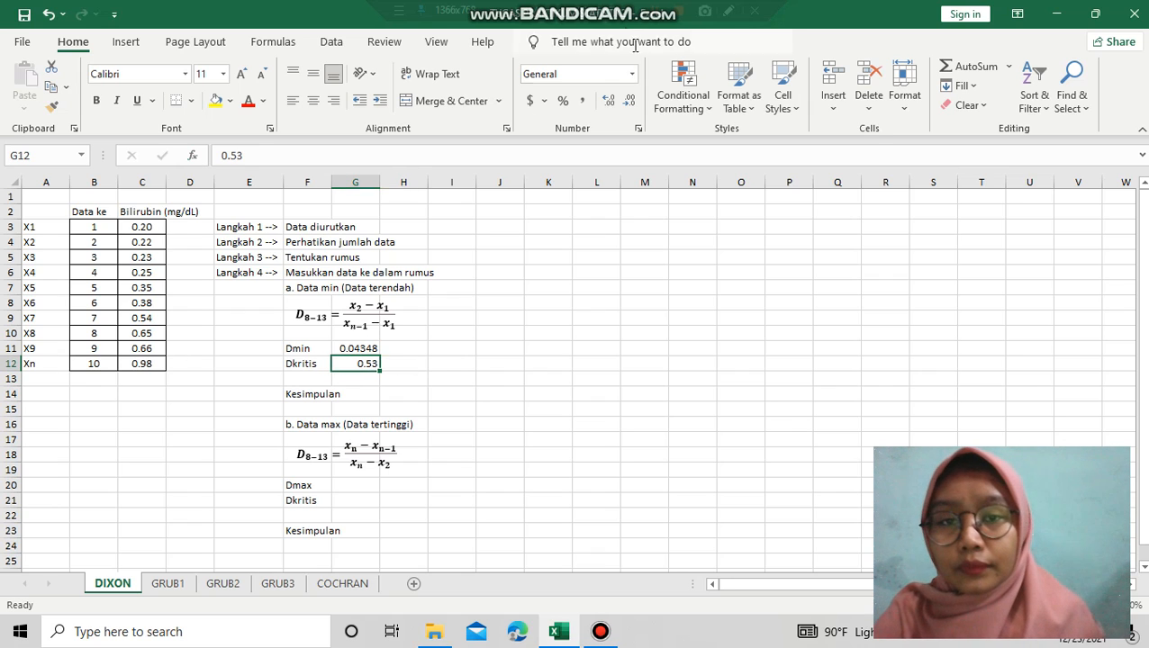
left_click(609, 106)
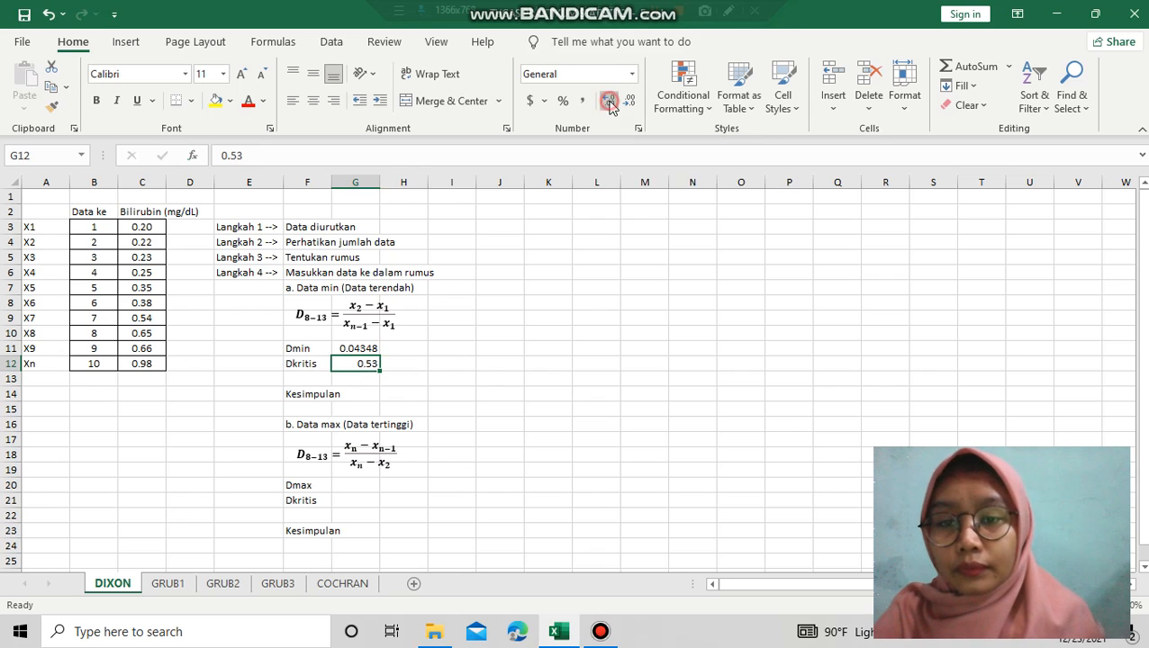
Step: Extend the conclusion in F14 to read "Kesimpulan, Dmin (0.043) < (0.530) Dkritis, jadi untuk data tidak ada yang dibuang"
left_click(363, 396)
left_click(320, 397)
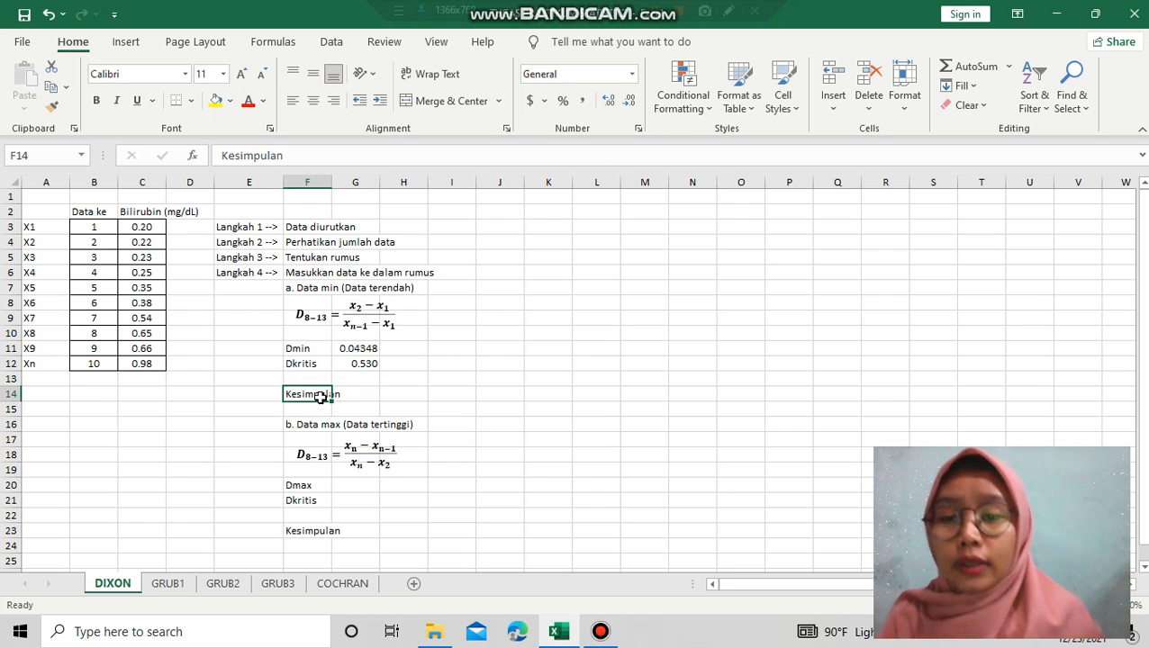
left_click(357, 160)
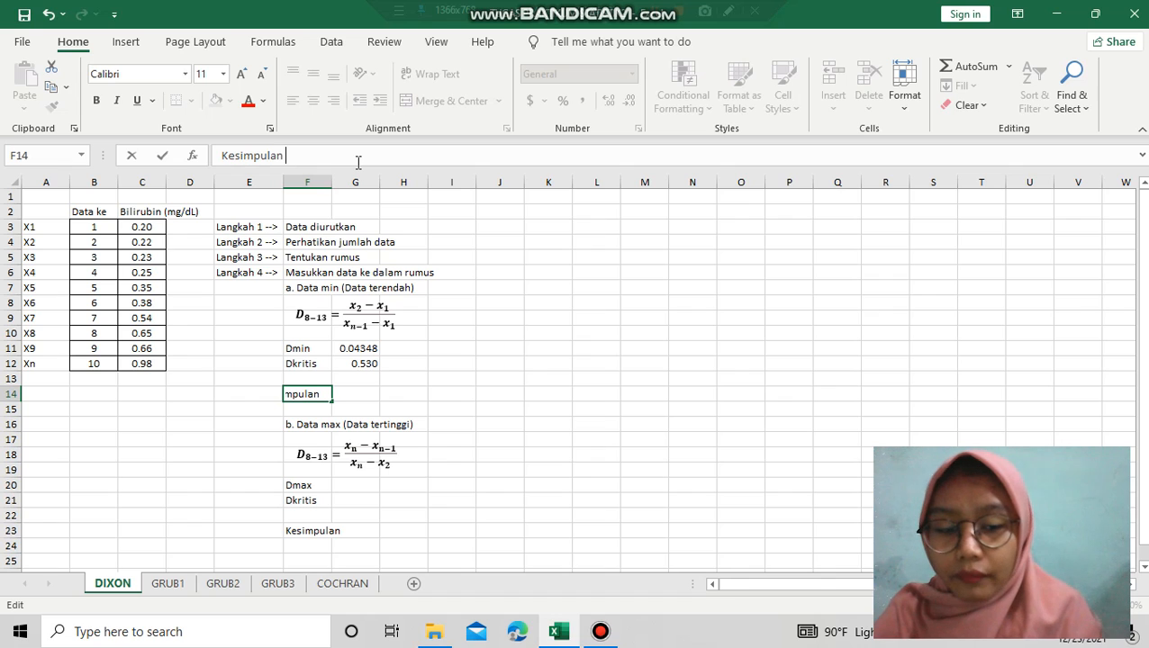
key("BackSpace")
type(", ")
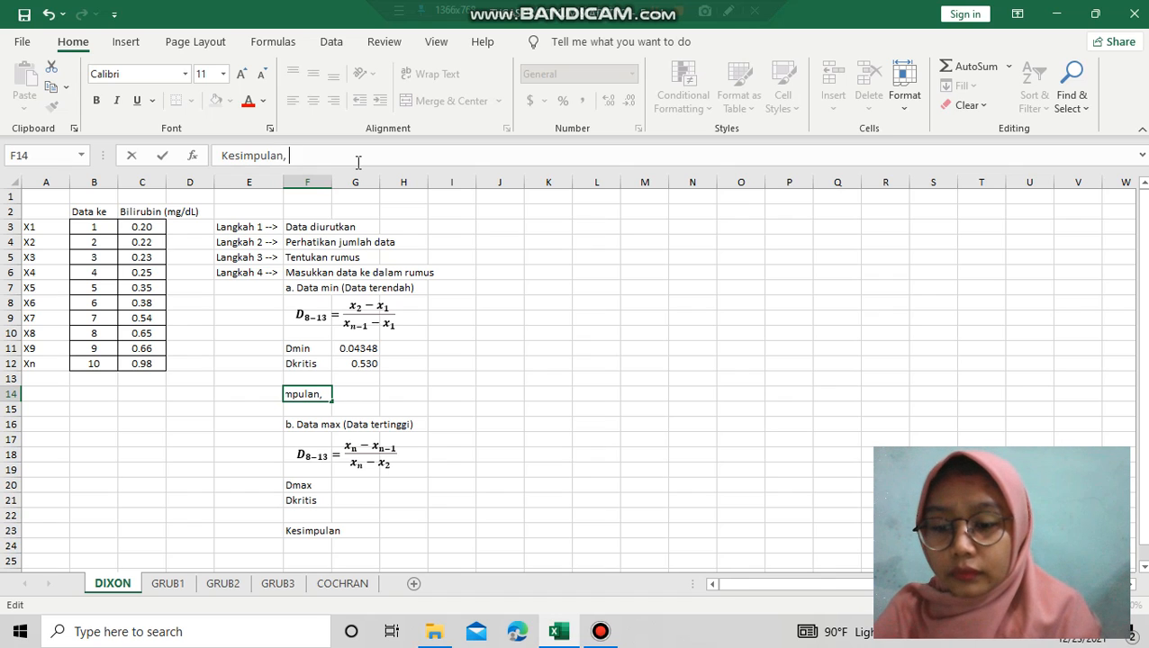
type("Dmi")
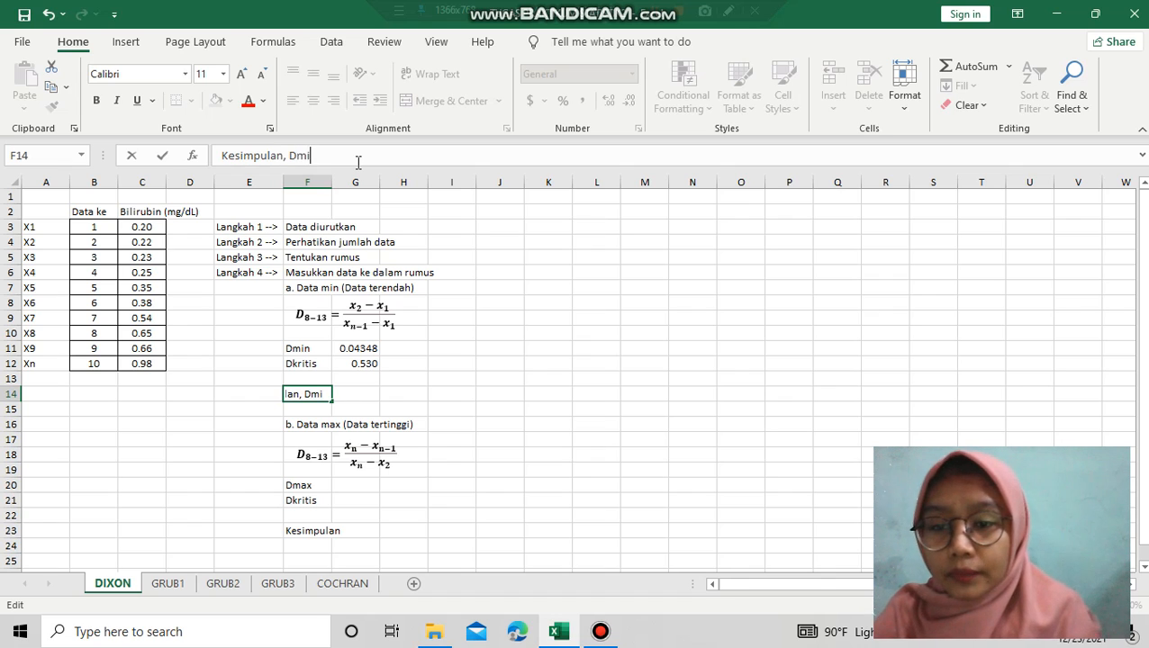
type("n (")
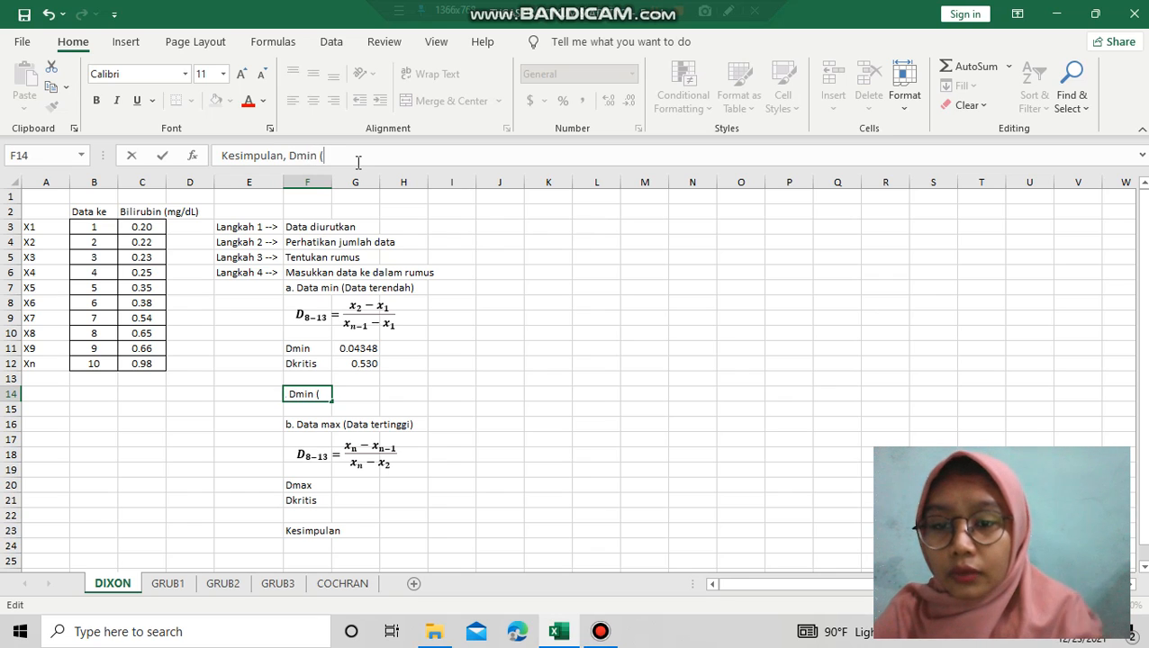
type("0")
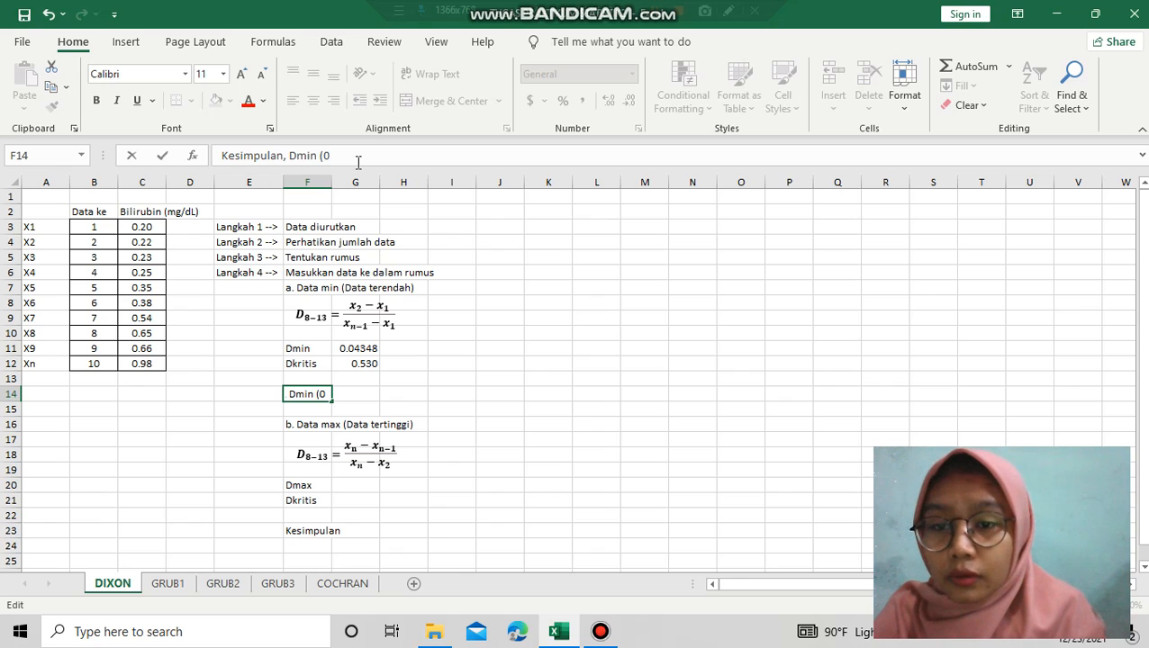
type(".0")
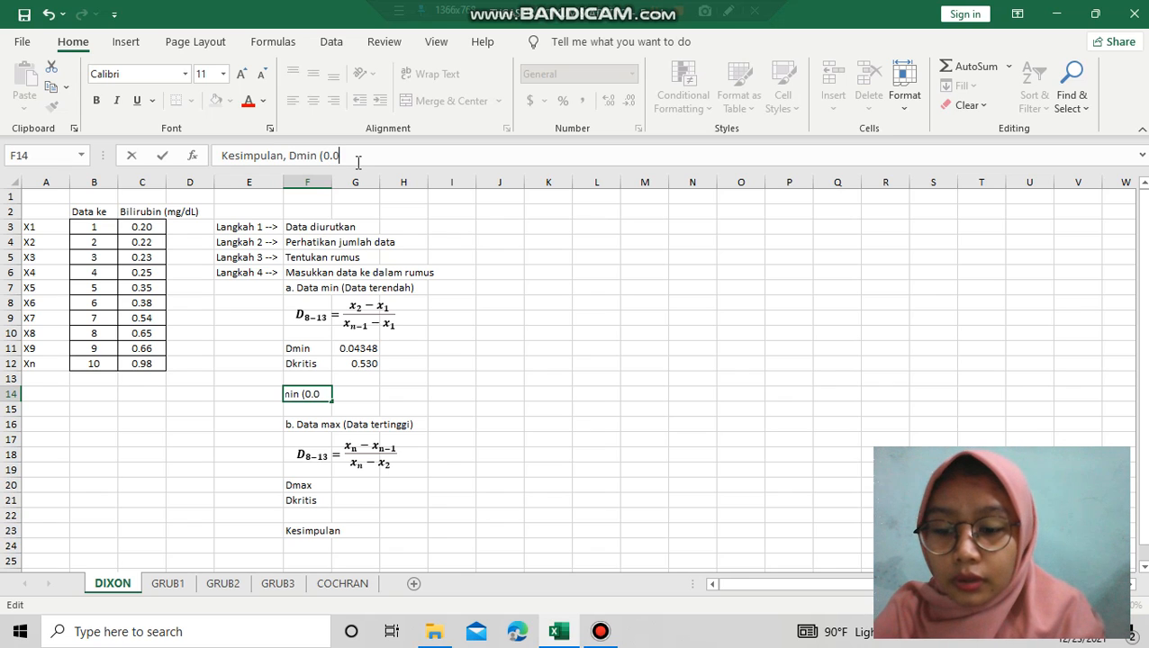
type("43")
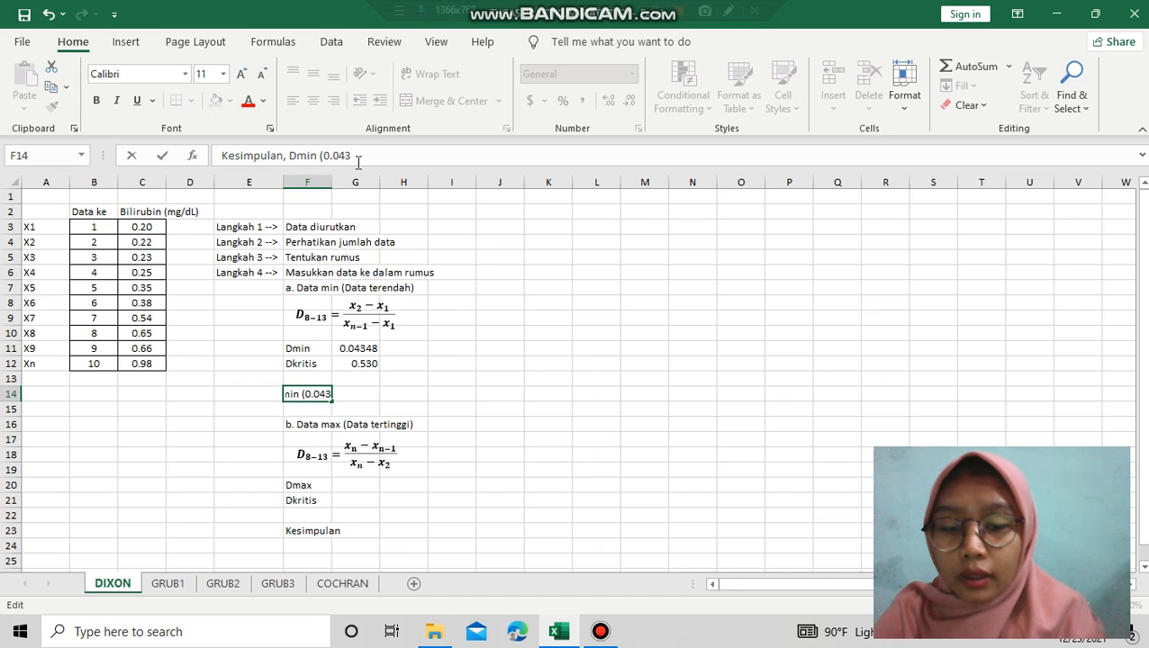
type(")")
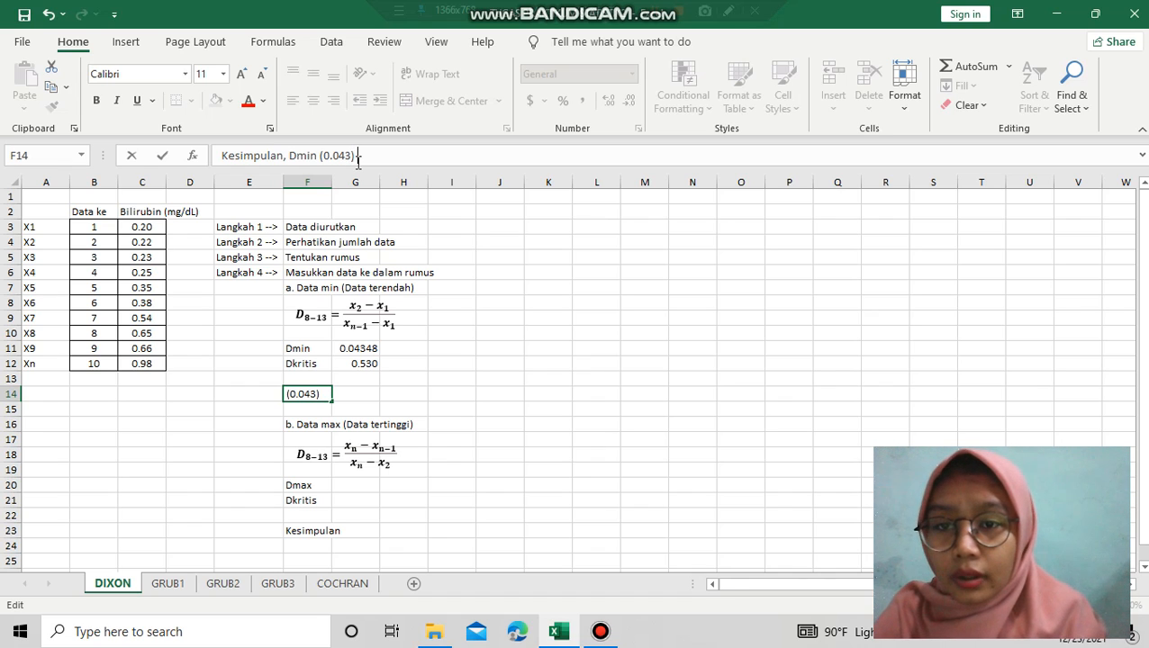
type(" < ")
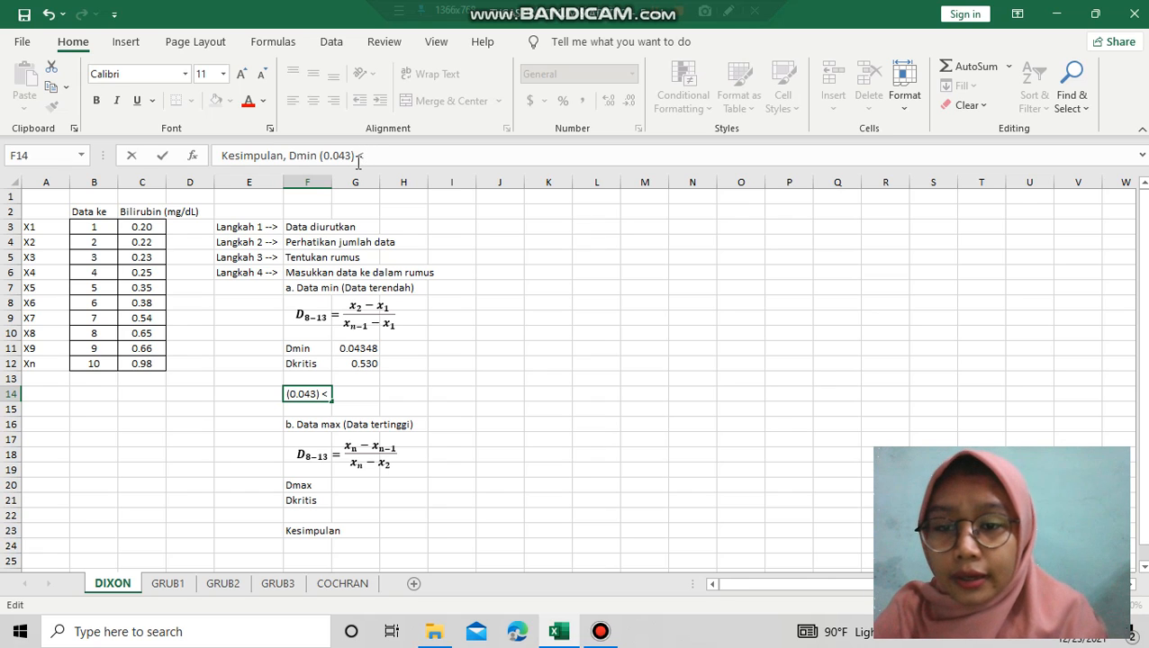
type("(")
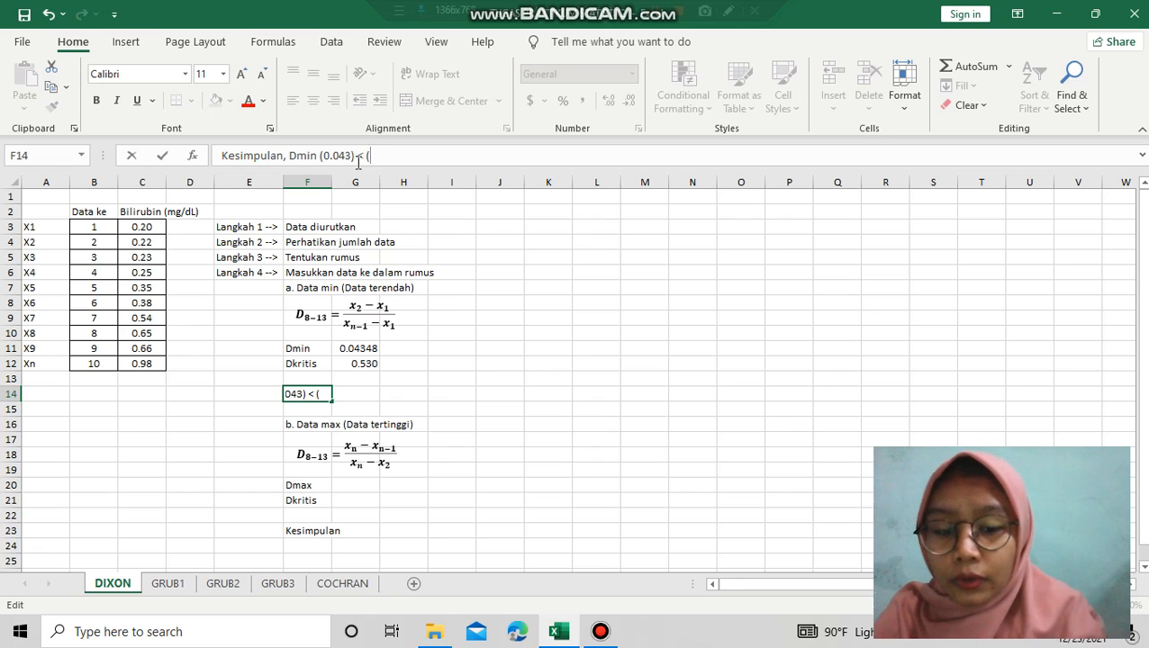
type("0.530")
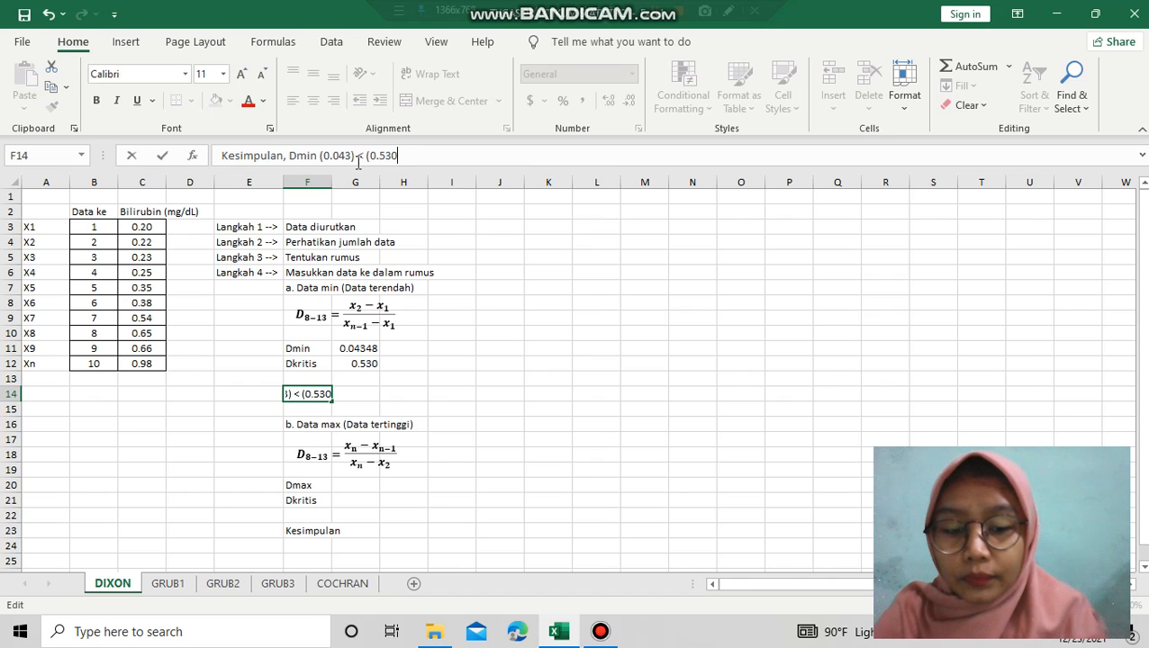
type(") ")
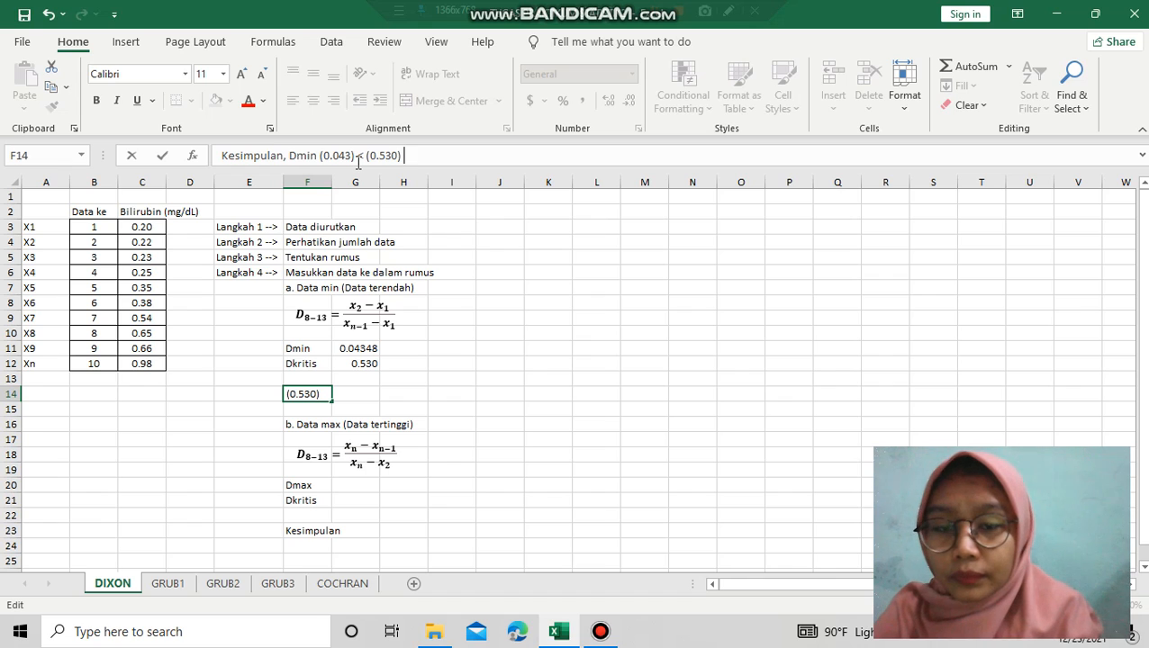
type("D")
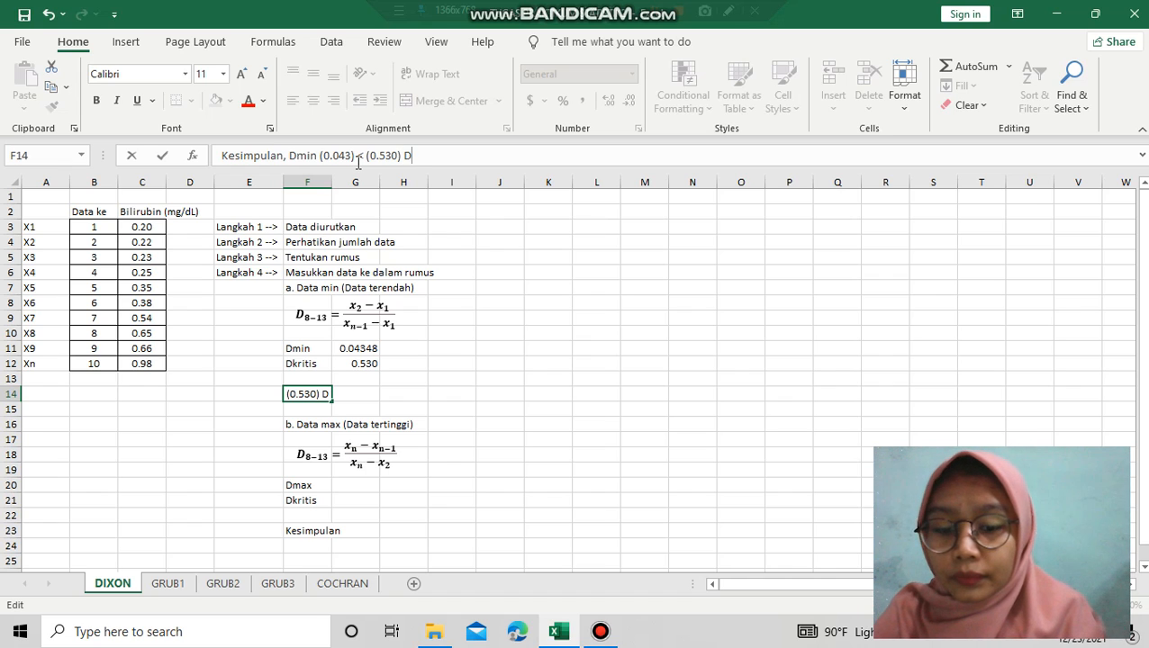
type("kritis")
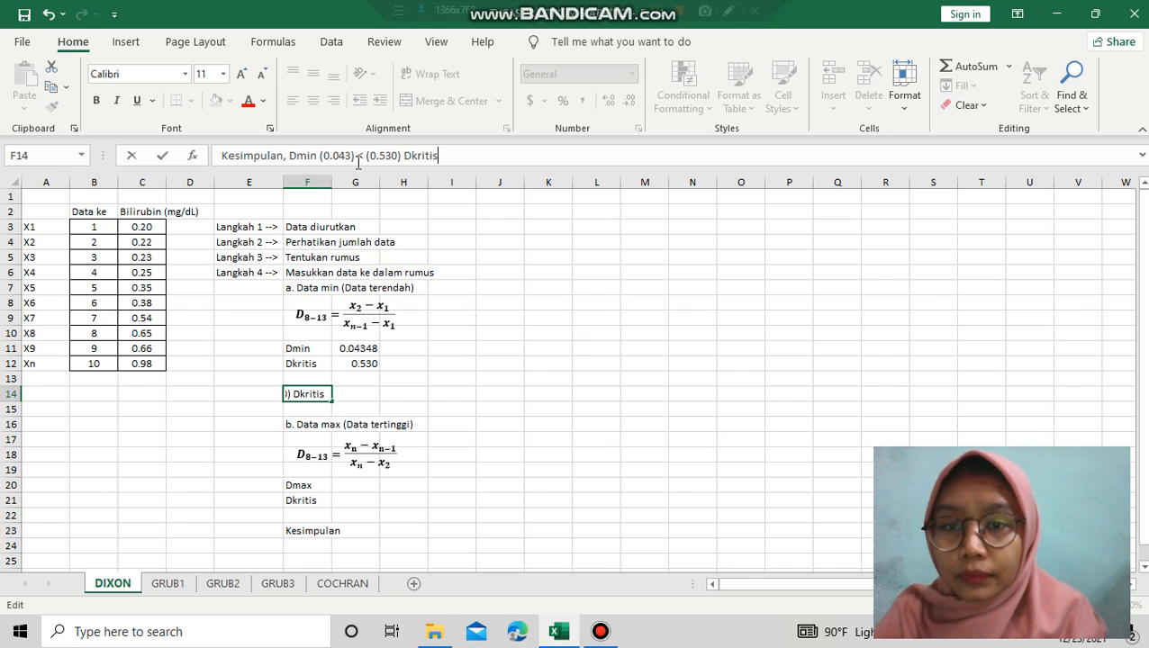
type(", ja")
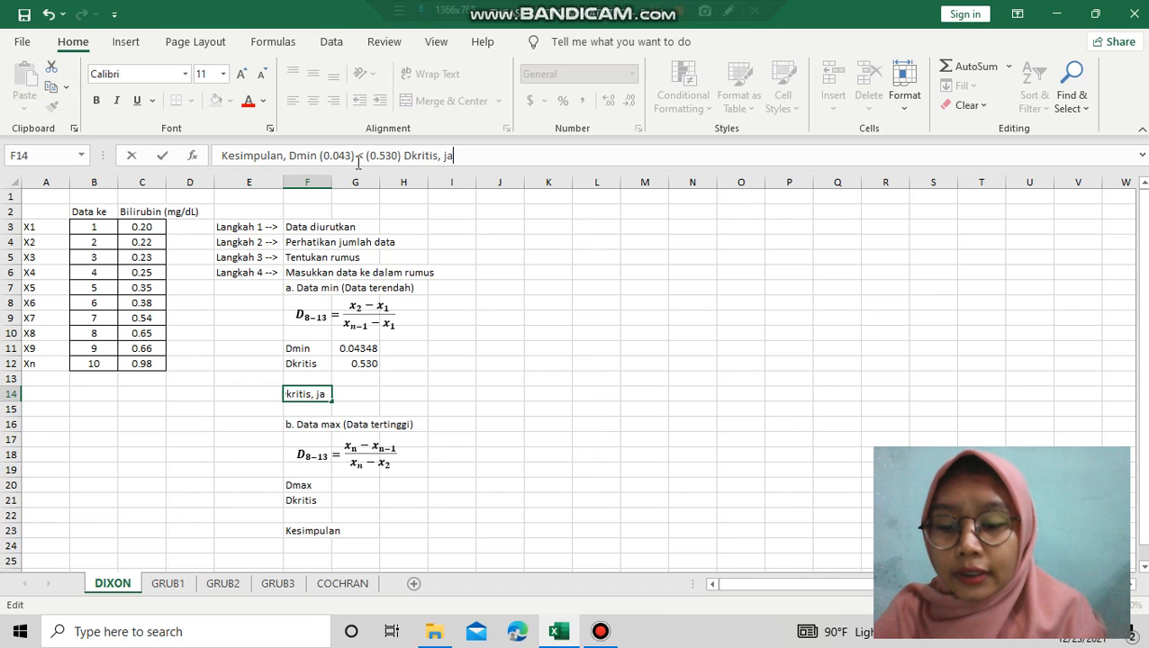
type("di untu")
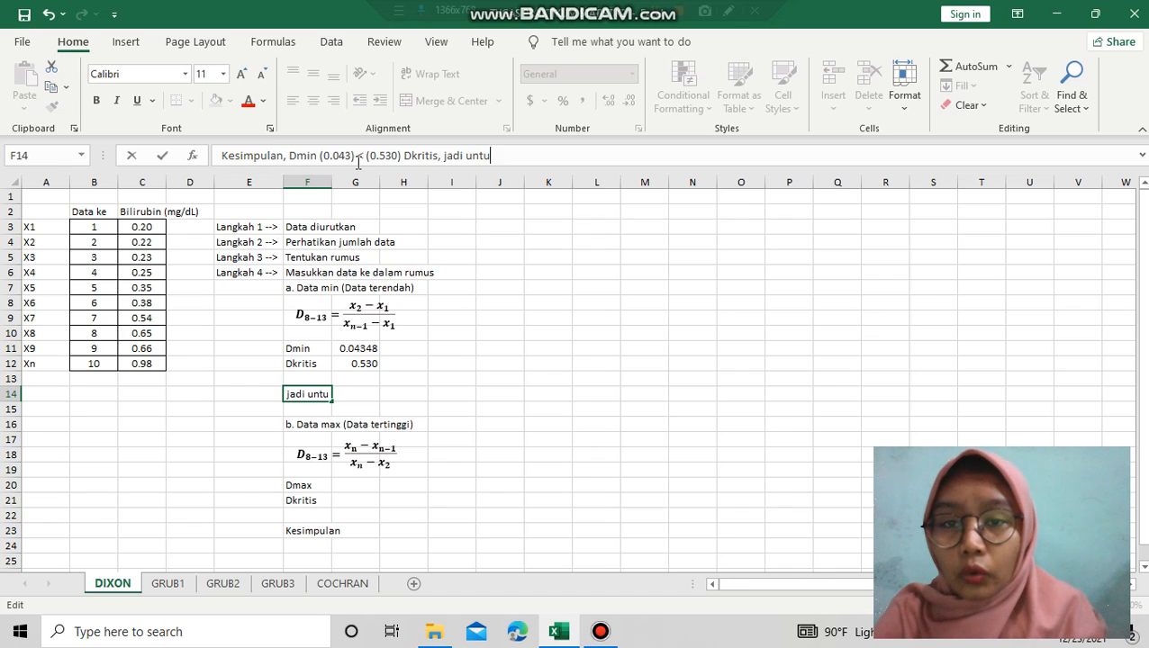
type("k data ")
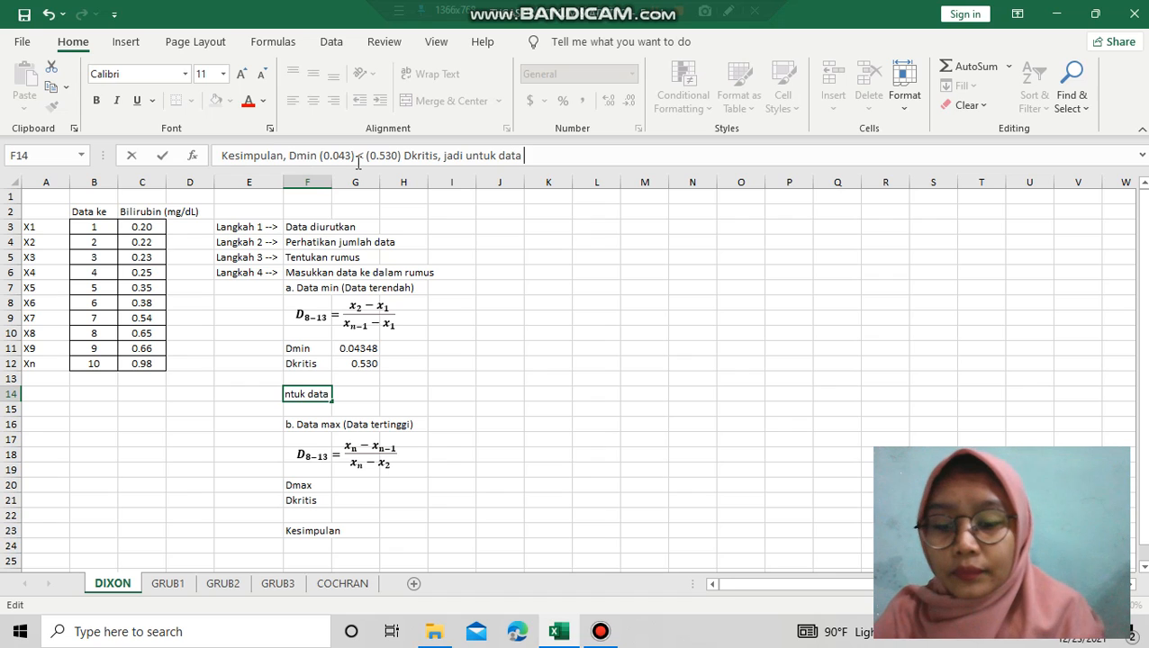
type("tidak ad")
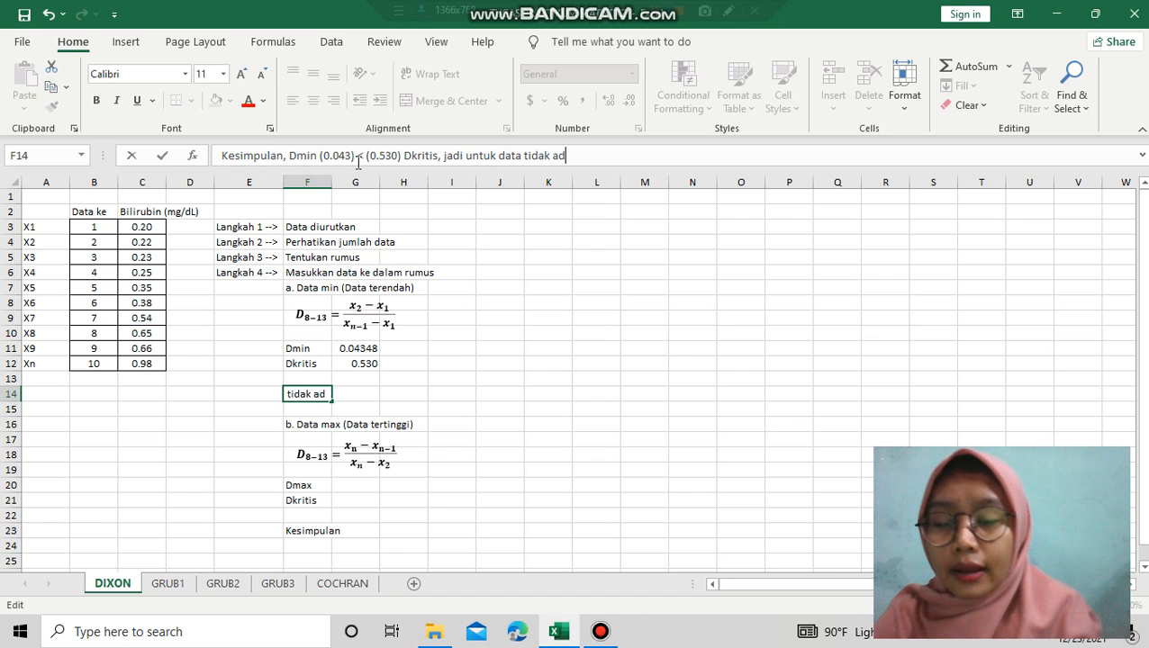
type("a yang di")
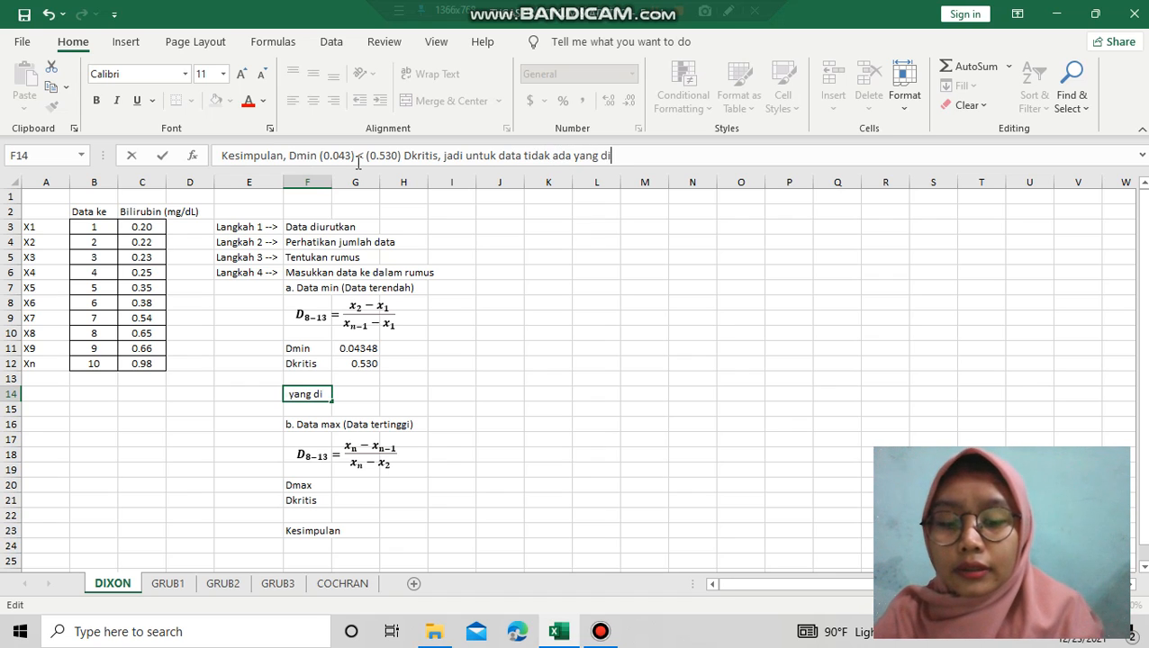
type("buang")
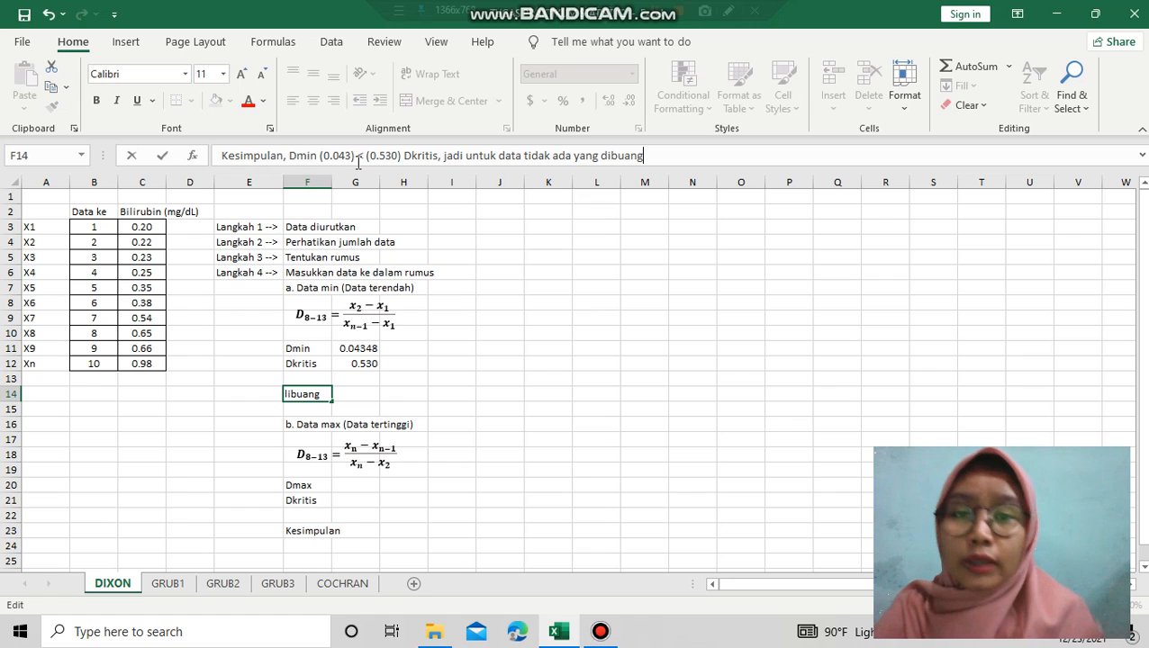
left_click(514, 330)
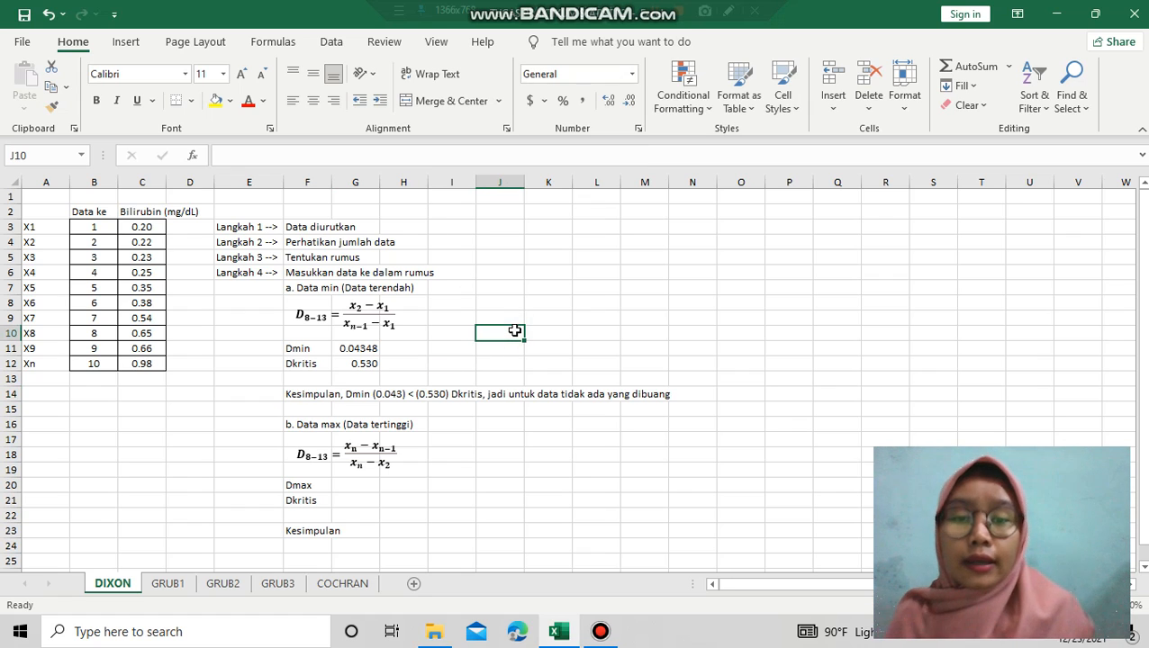
Step: Calculate Dmax for the highest data in G20 with the formula =(C12-C11)/(C12-C4)
left_click(471, 486)
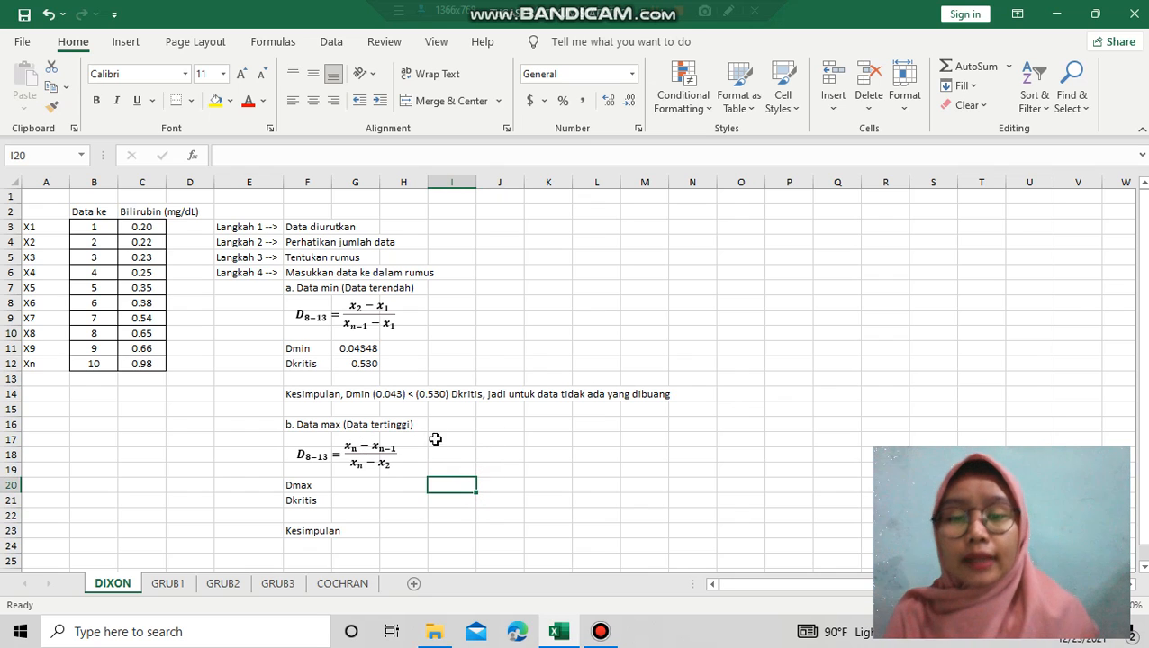
left_click(369, 491)
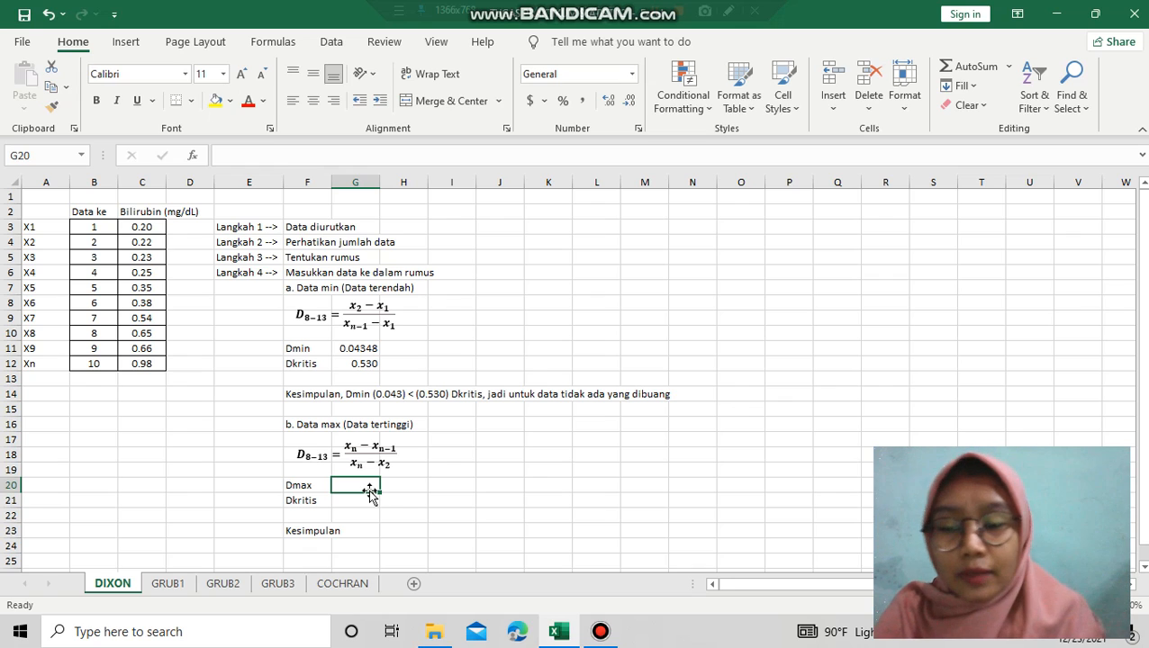
type("=(")
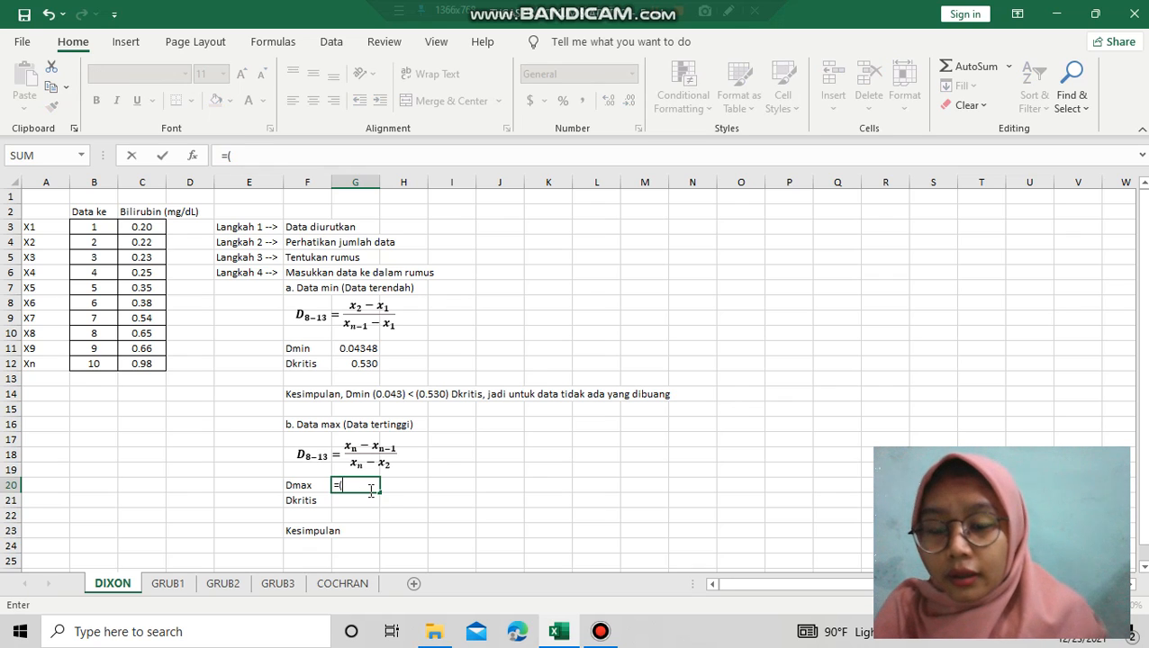
left_click(149, 364)
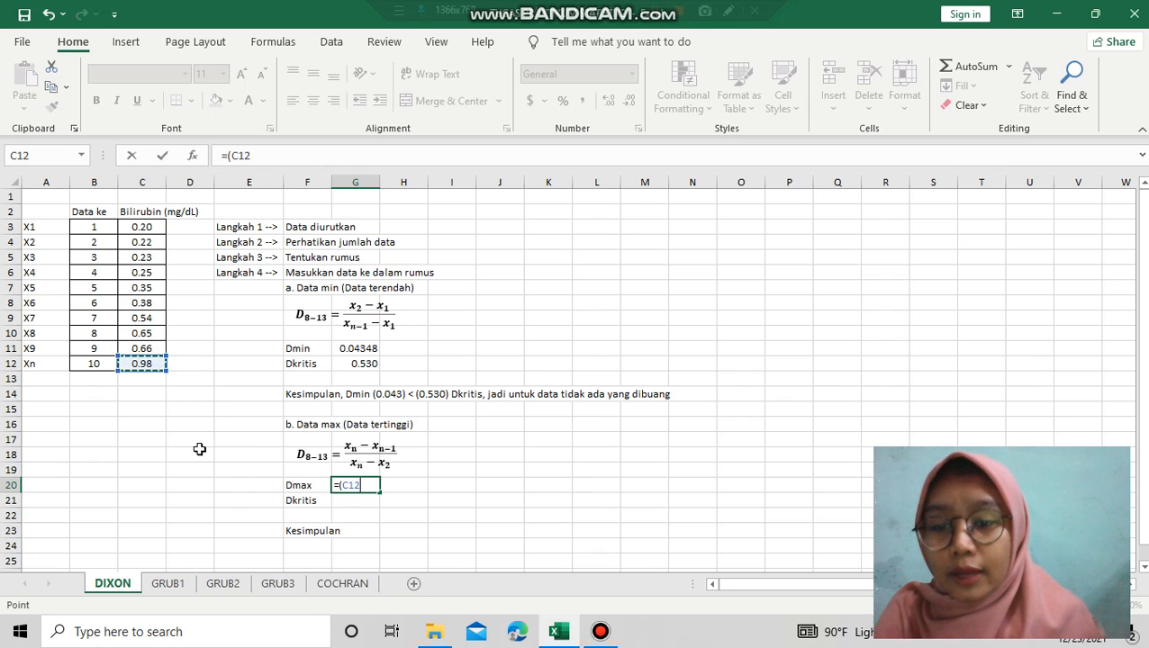
type("-")
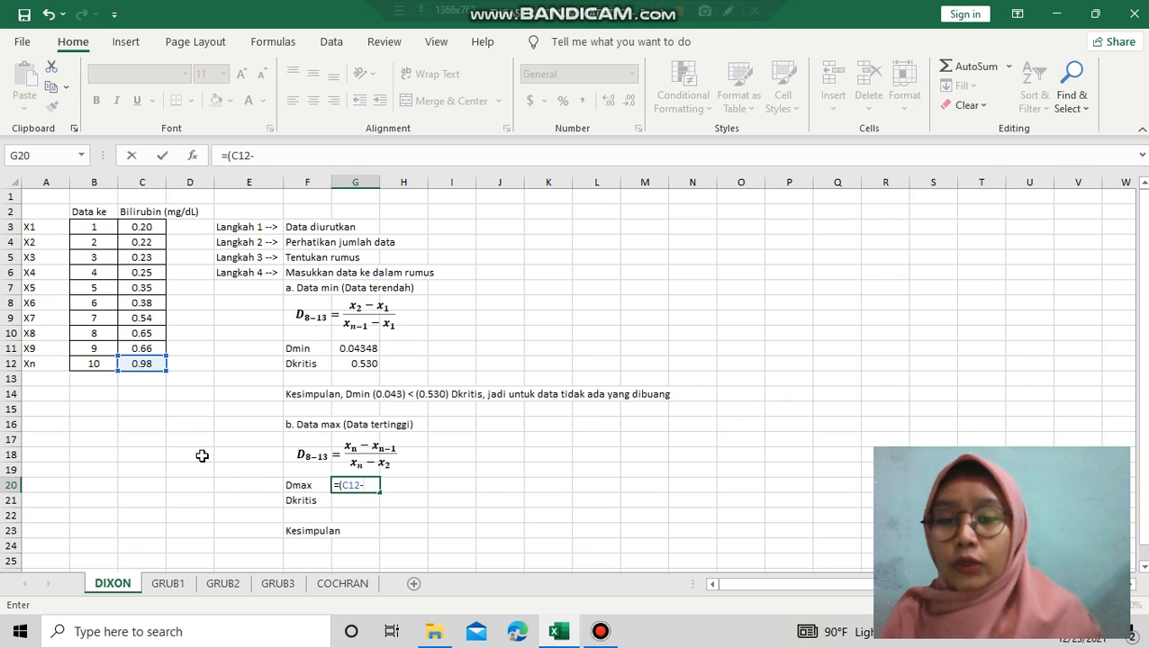
left_click(150, 351)
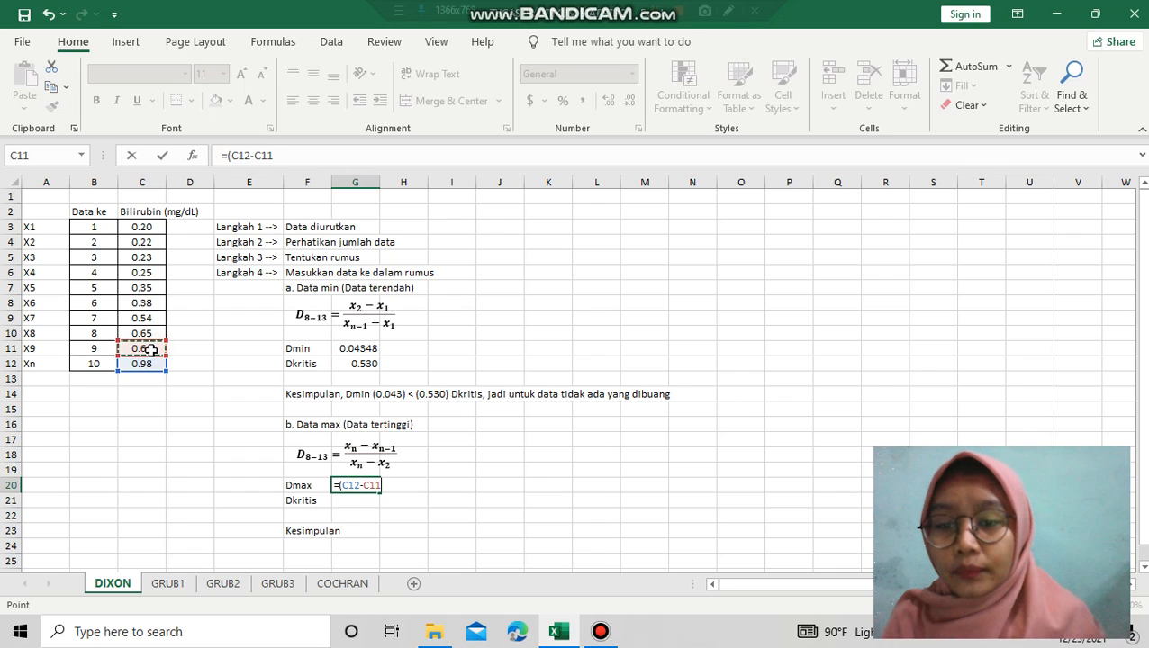
type(")/")
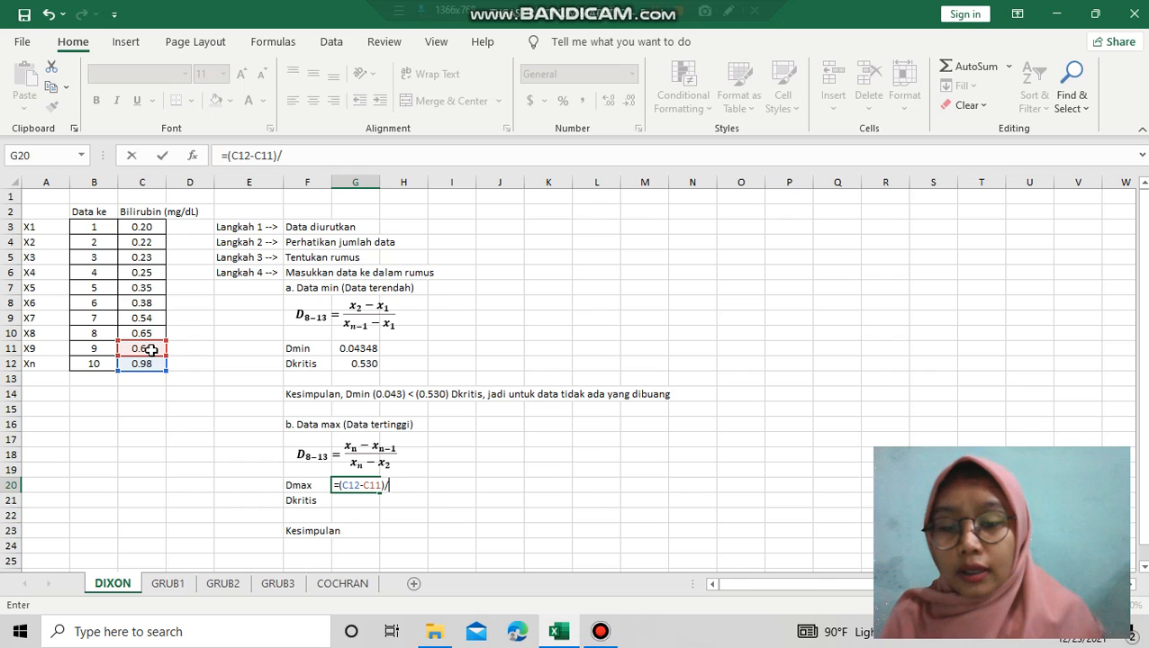
type("(")
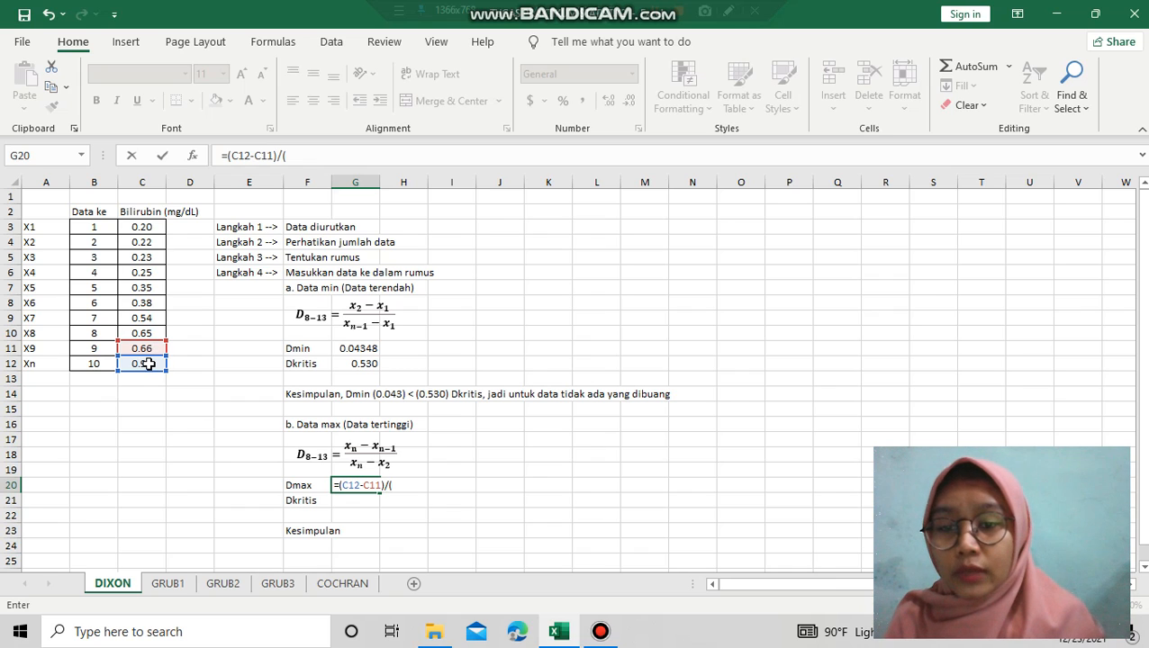
left_click(149, 364)
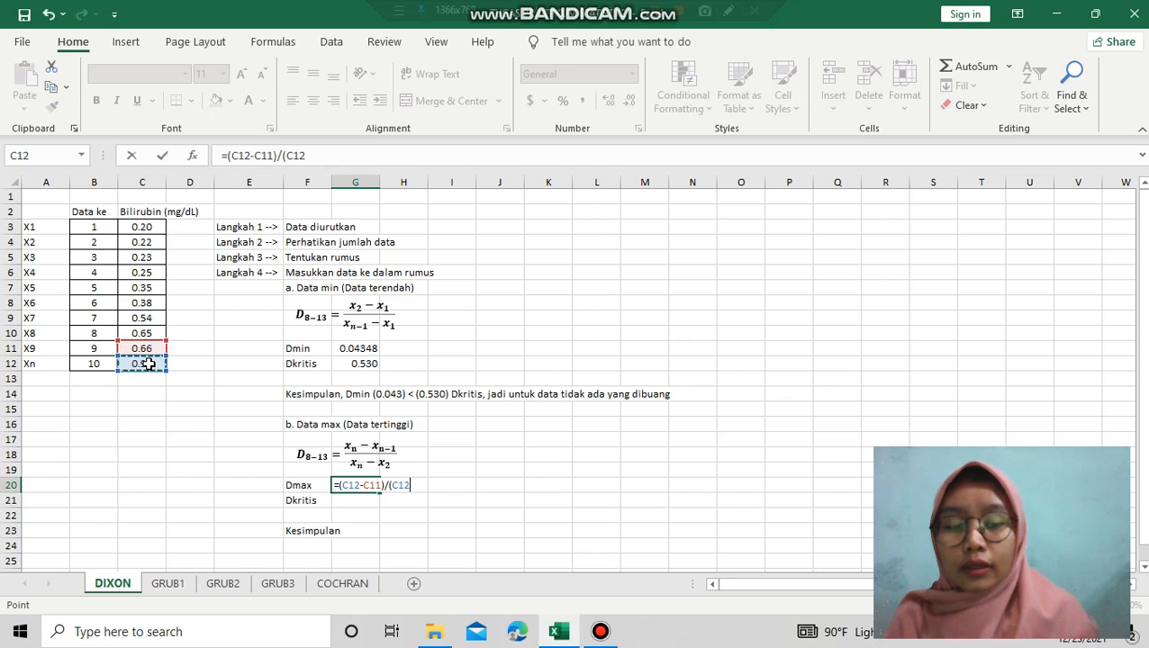
type("-")
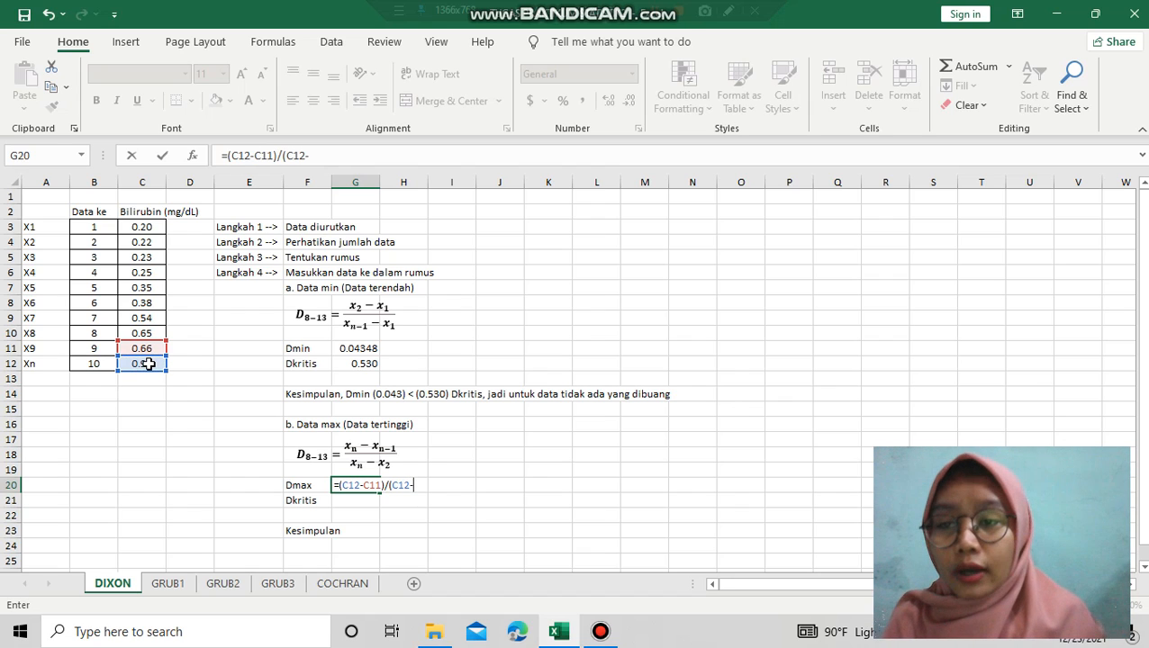
left_click(142, 244)
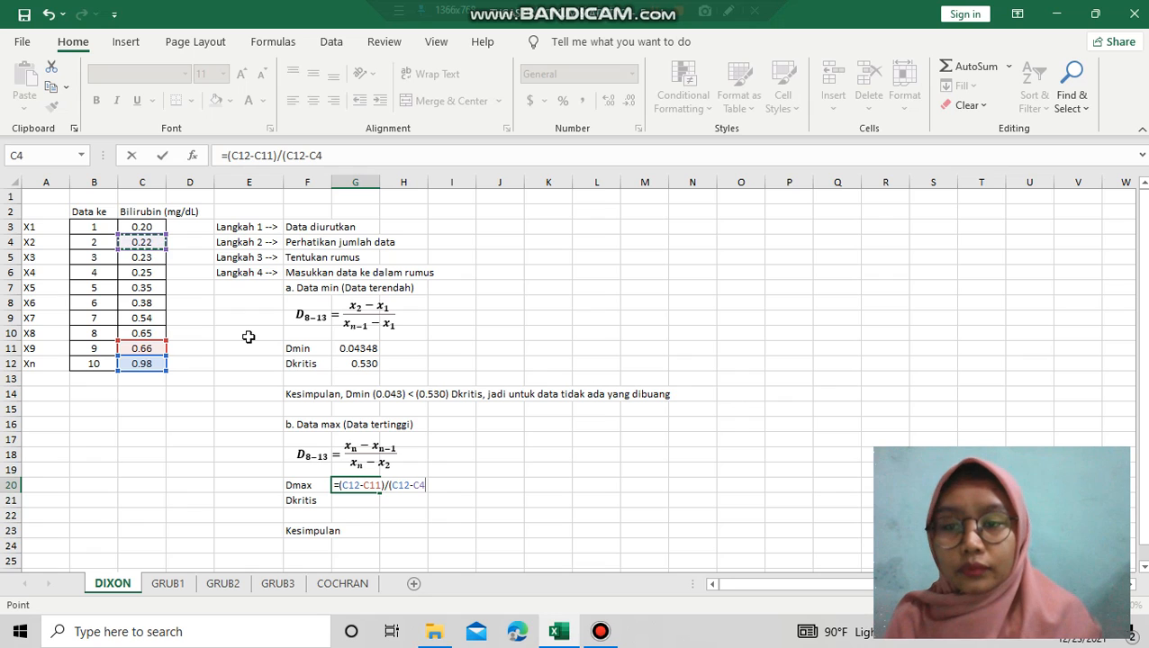
type(")")
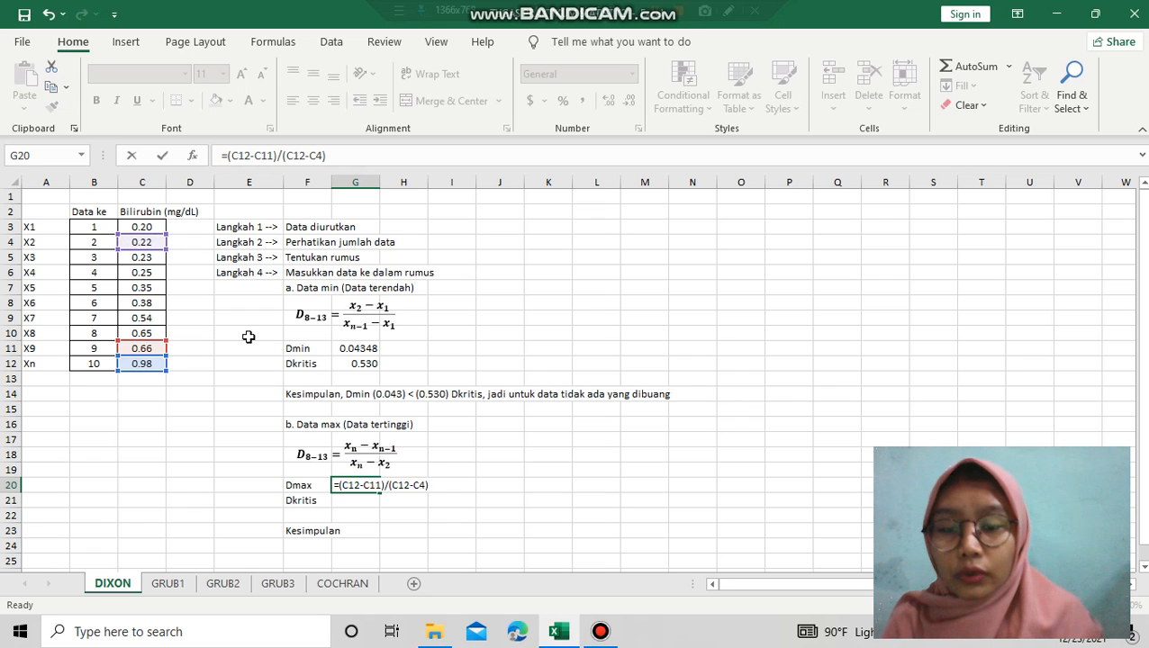
key("Return")
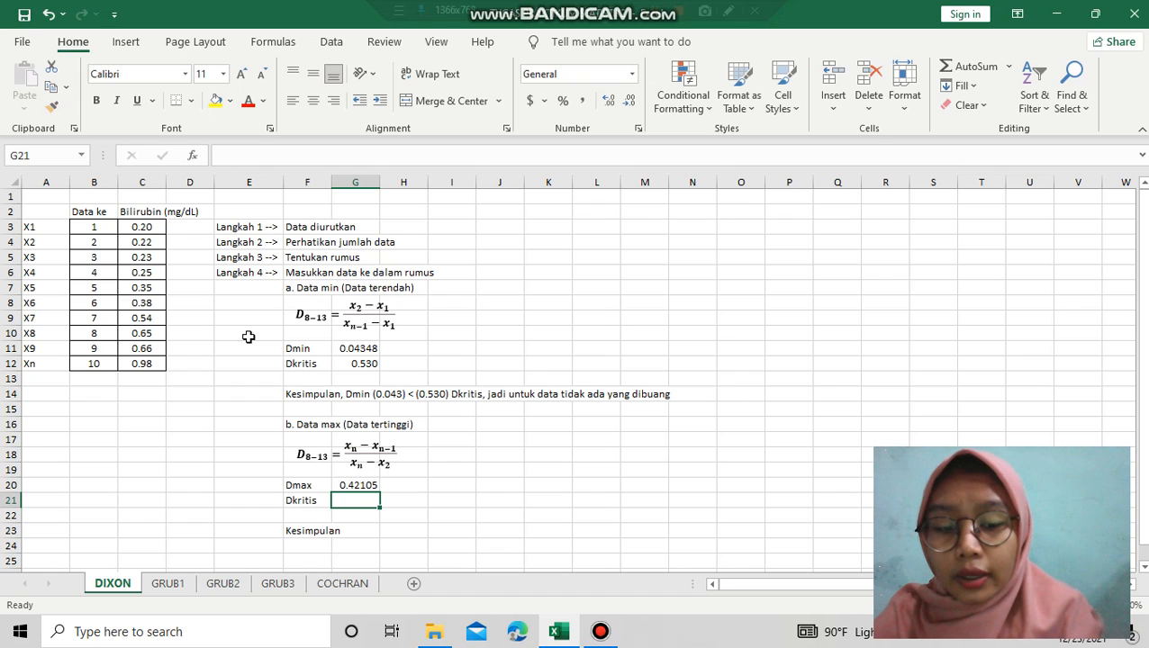
Step: Enter the Dkritis value 0.530 in G21 for the highest data and display it with three decimal places
type("0.530")
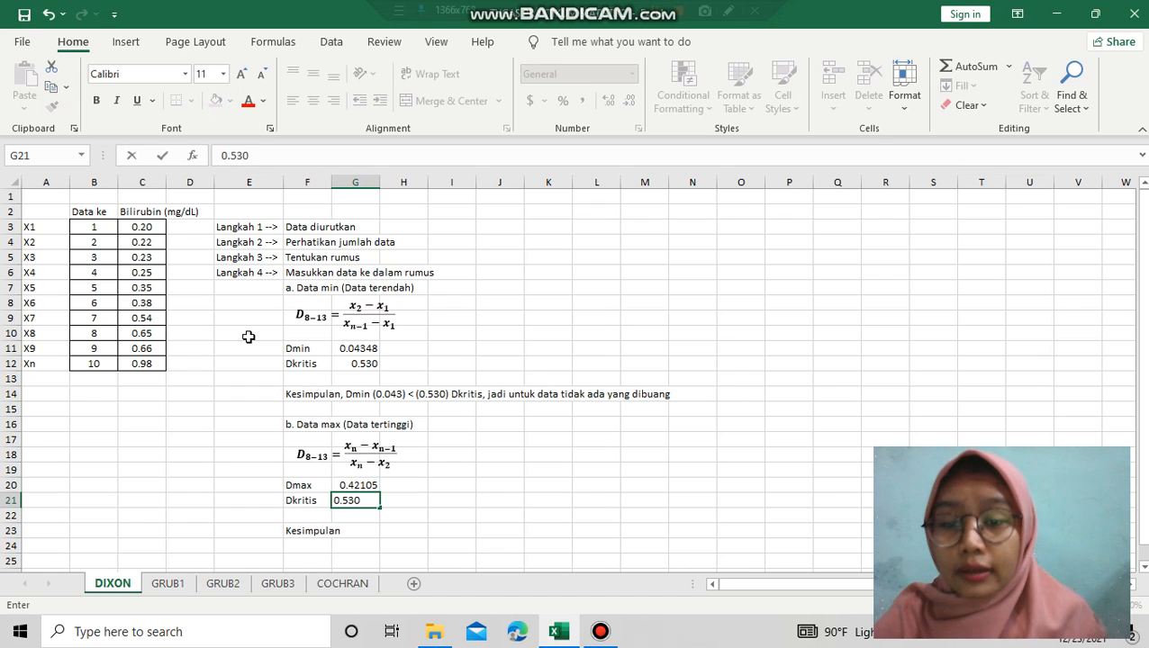
key("Tab")
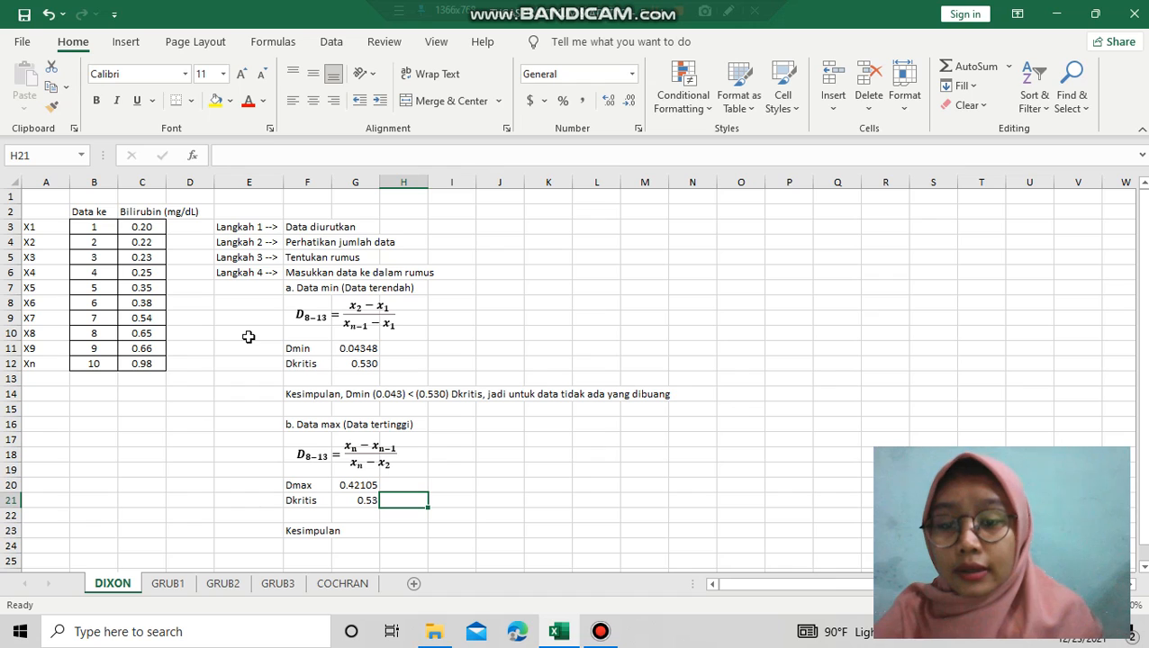
key("Left")
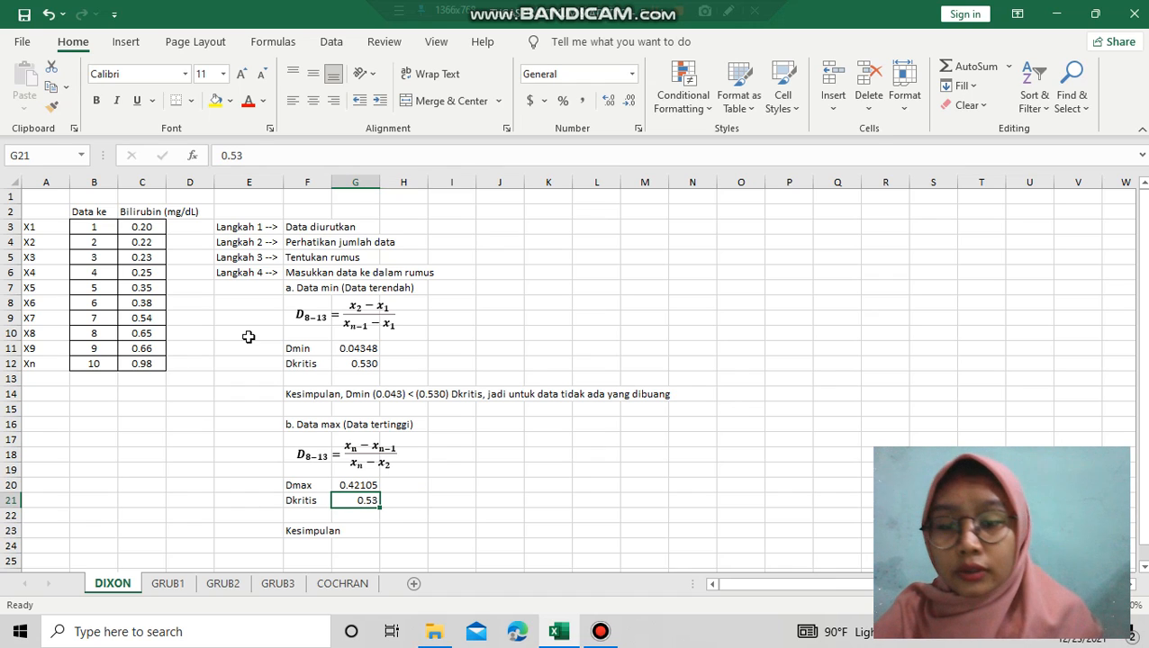
left_click(609, 102)
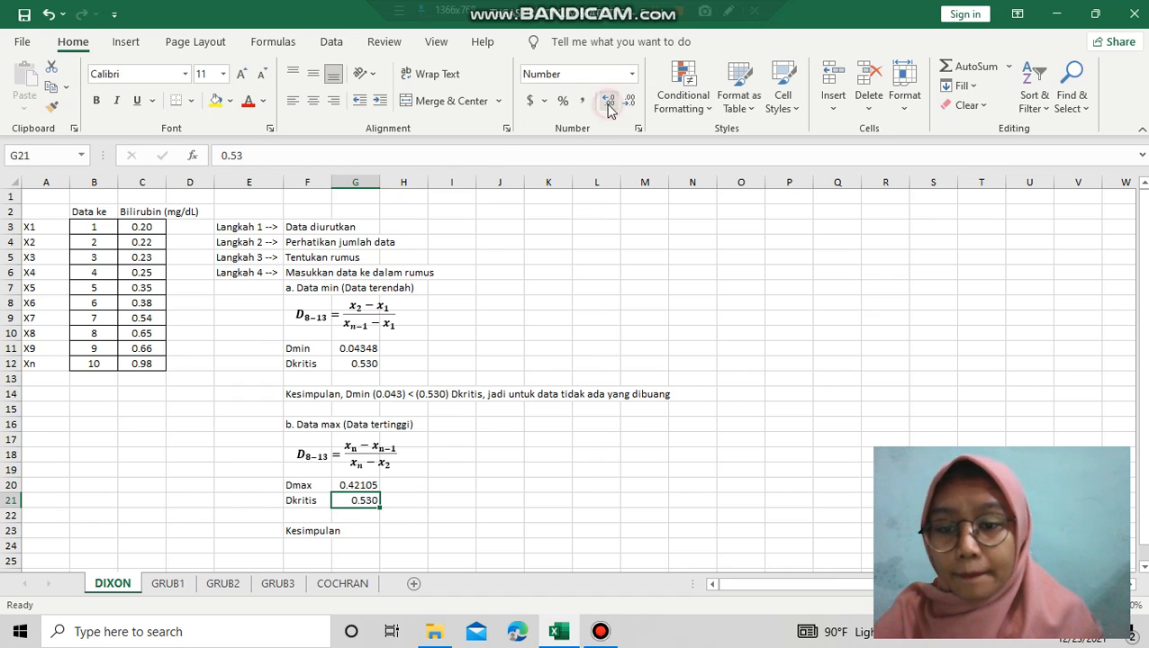
Step: Extend the conclusion in F23 to read "Kesimpulan, Dmax (0.421) < (0.530) Dkritis, jadi untuk data tidak ada yang dibuang"
left_click(351, 530)
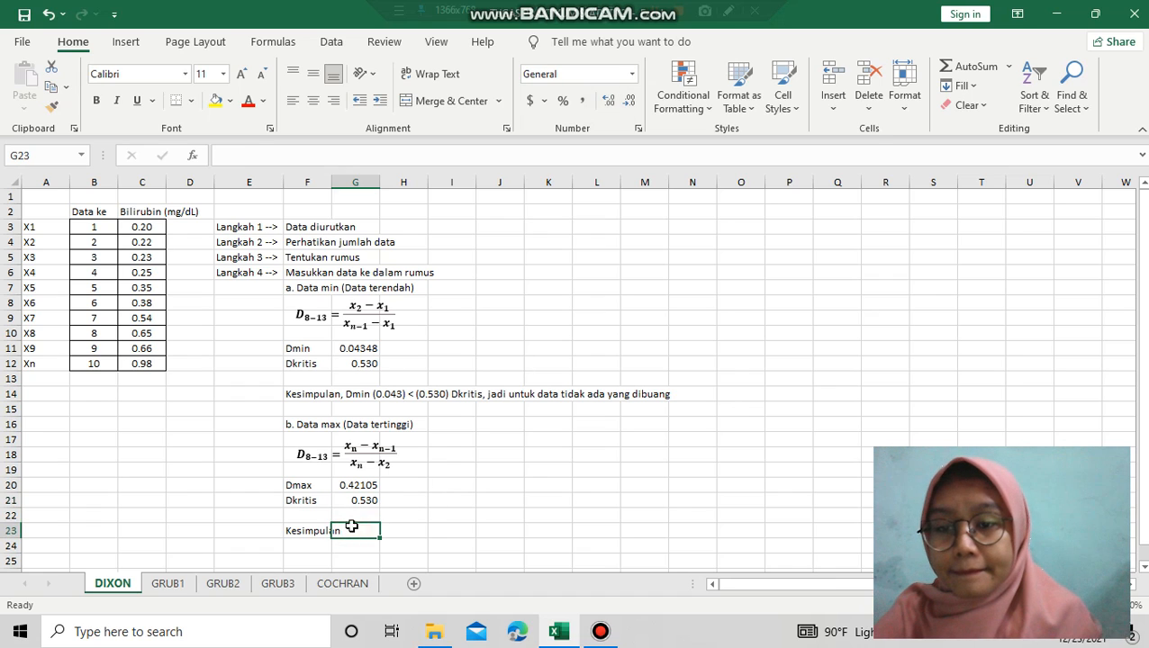
left_click(300, 530)
left_click(334, 154)
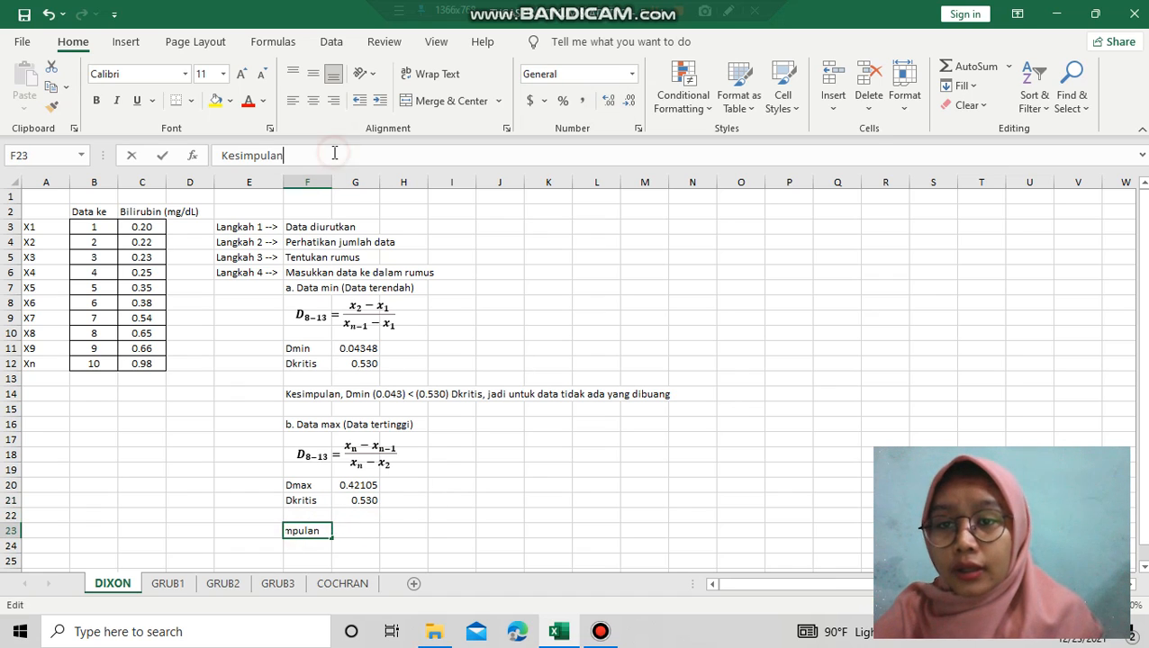
type(", ")
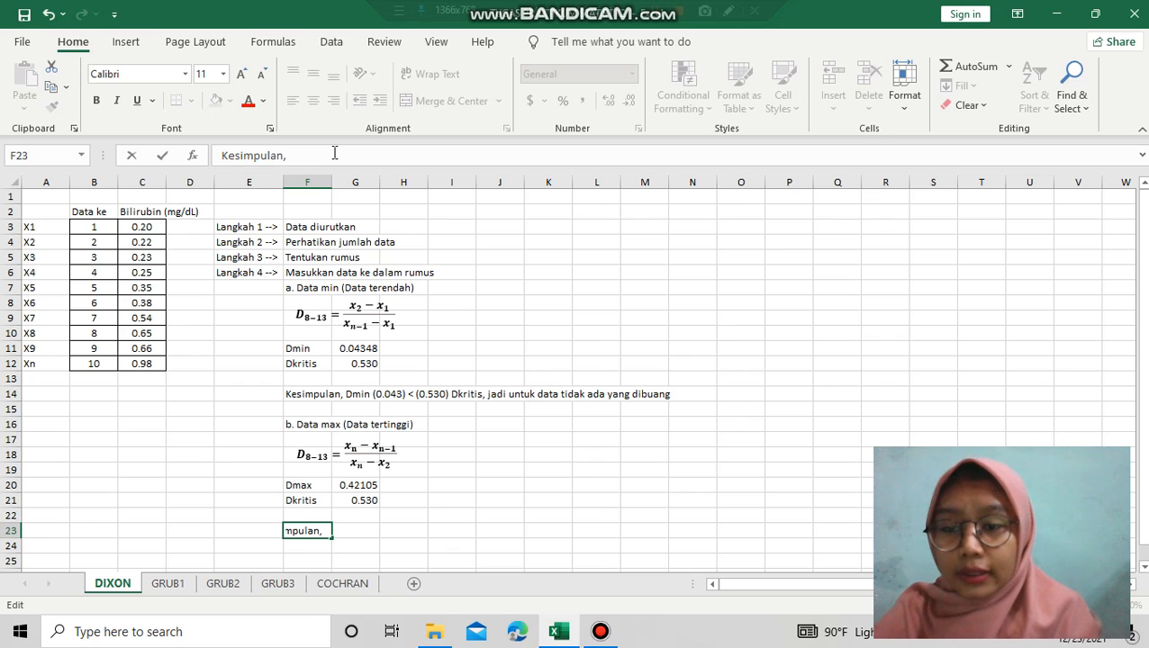
type("D")
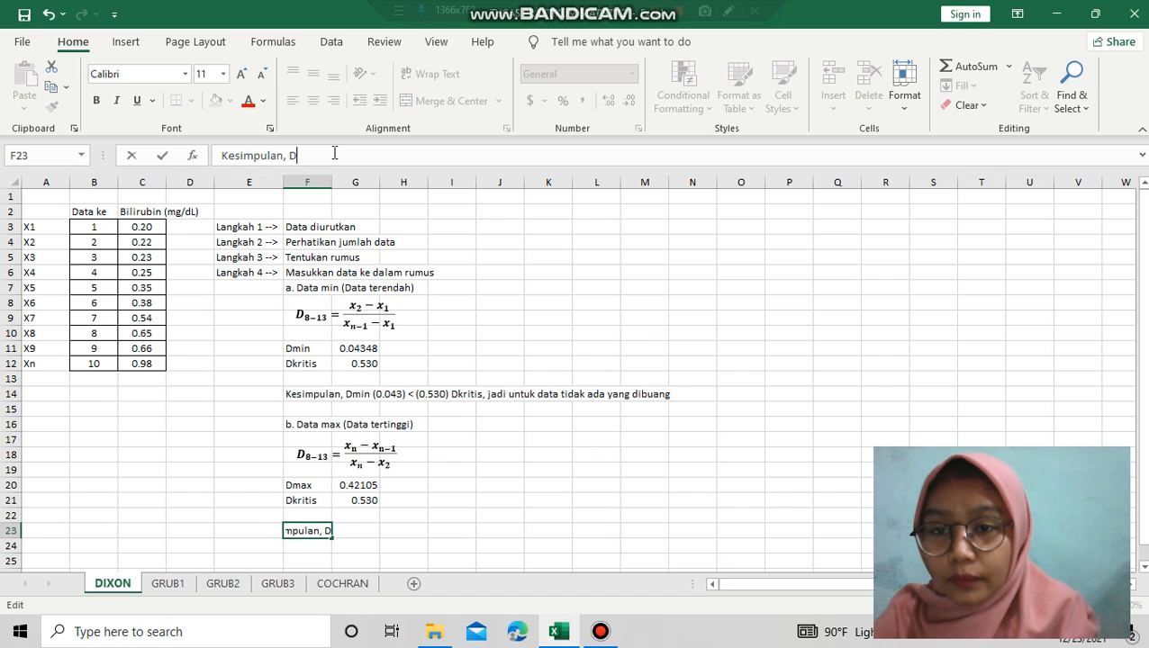
type("max")
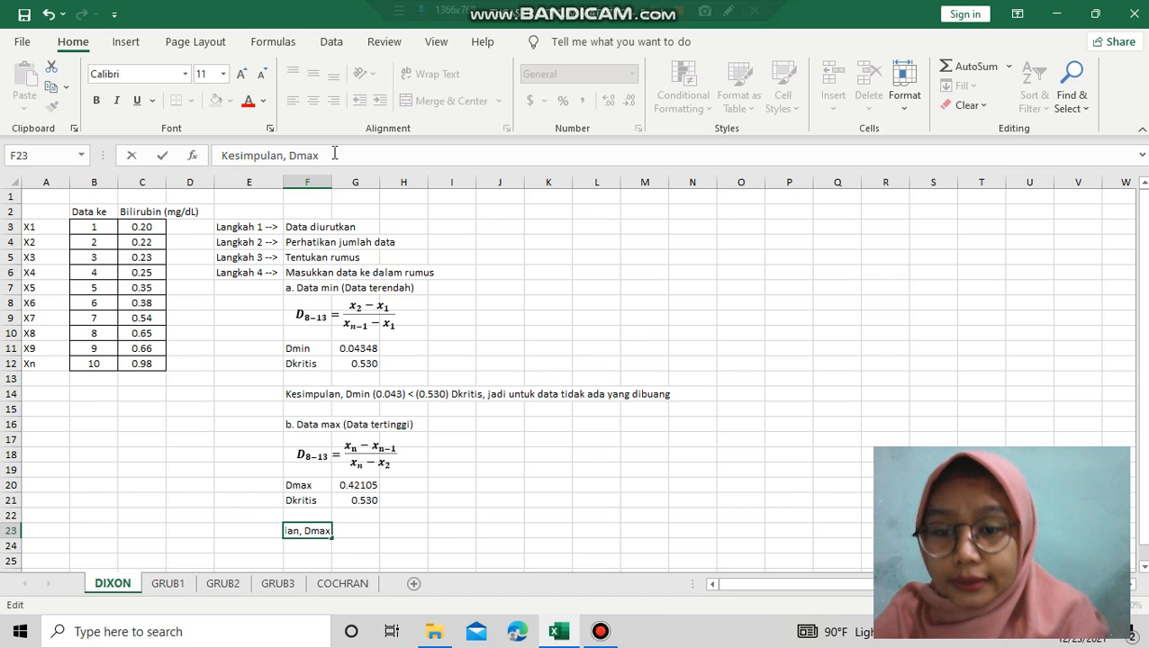
type("(")
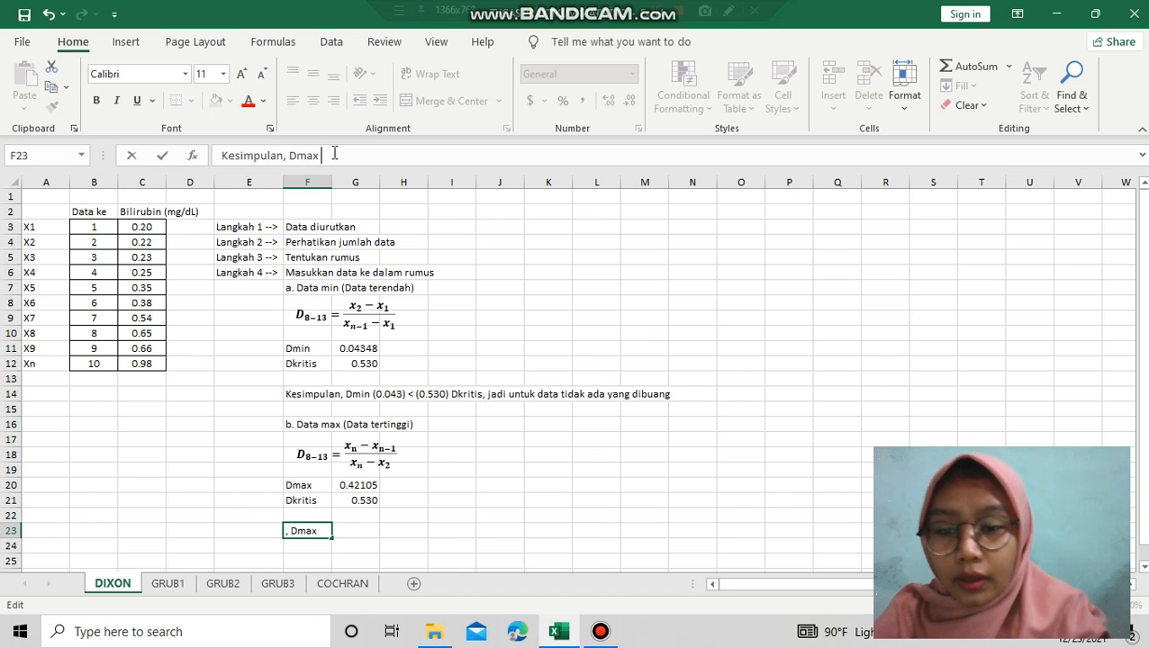
type("0.4")
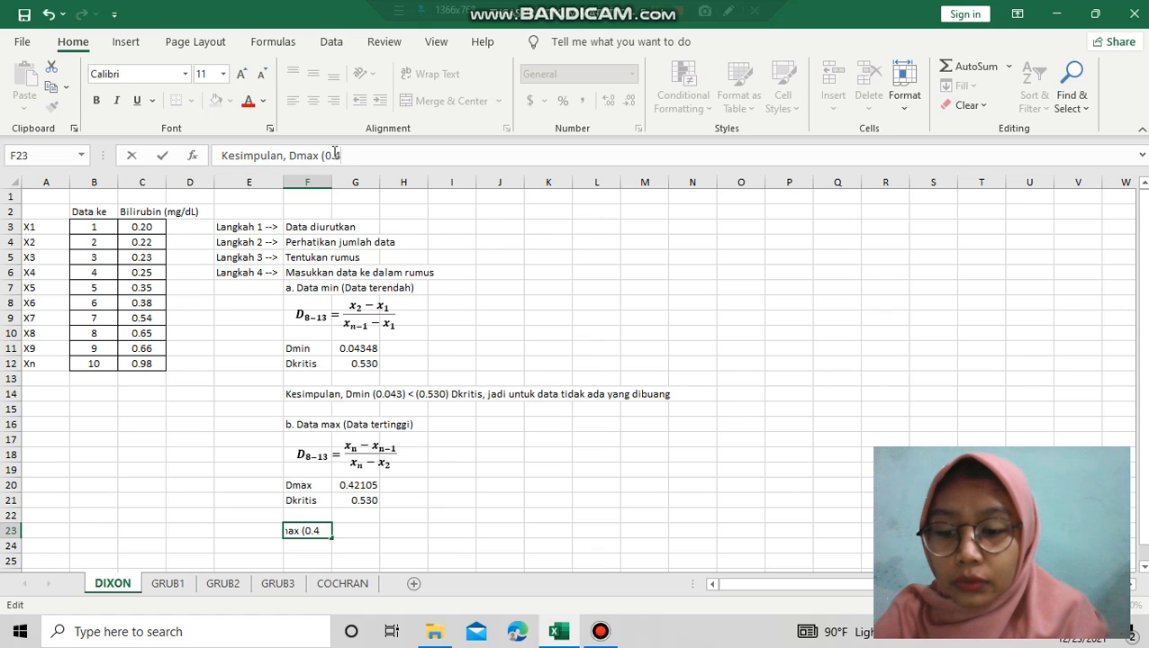
type("21")
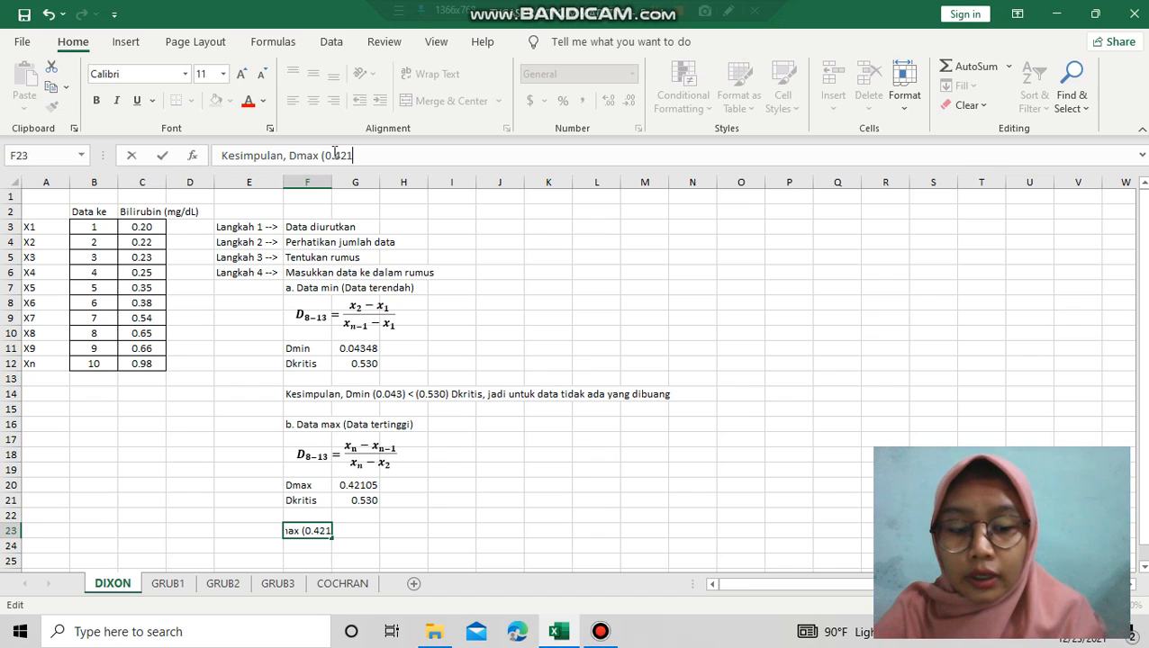
type(")")
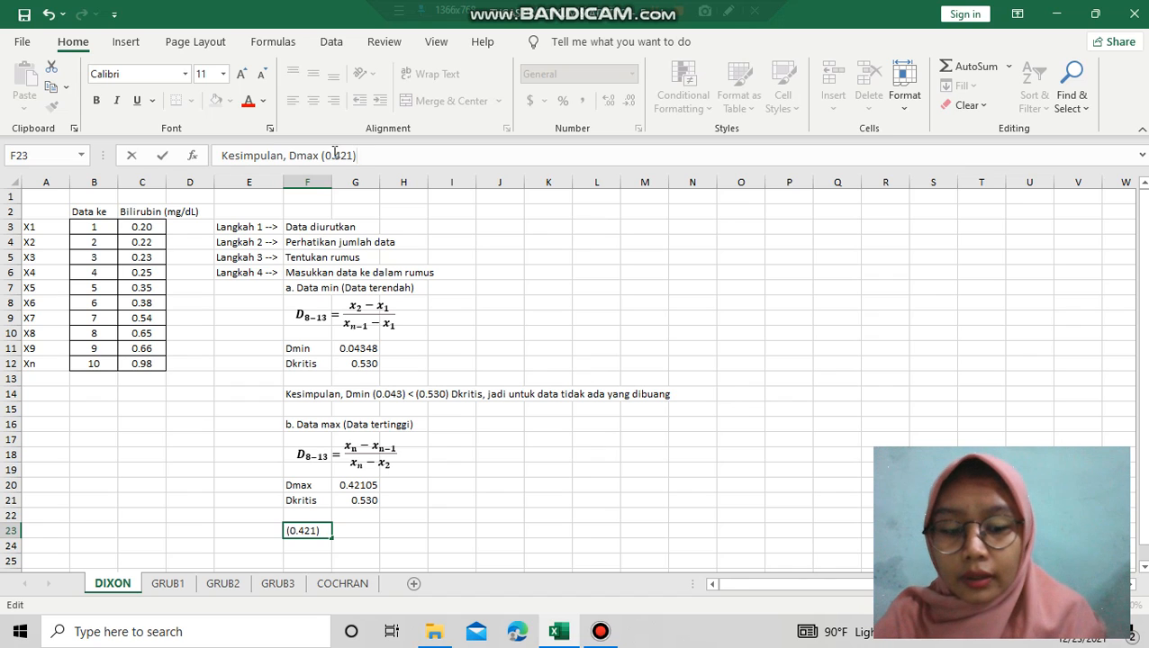
type(" <")
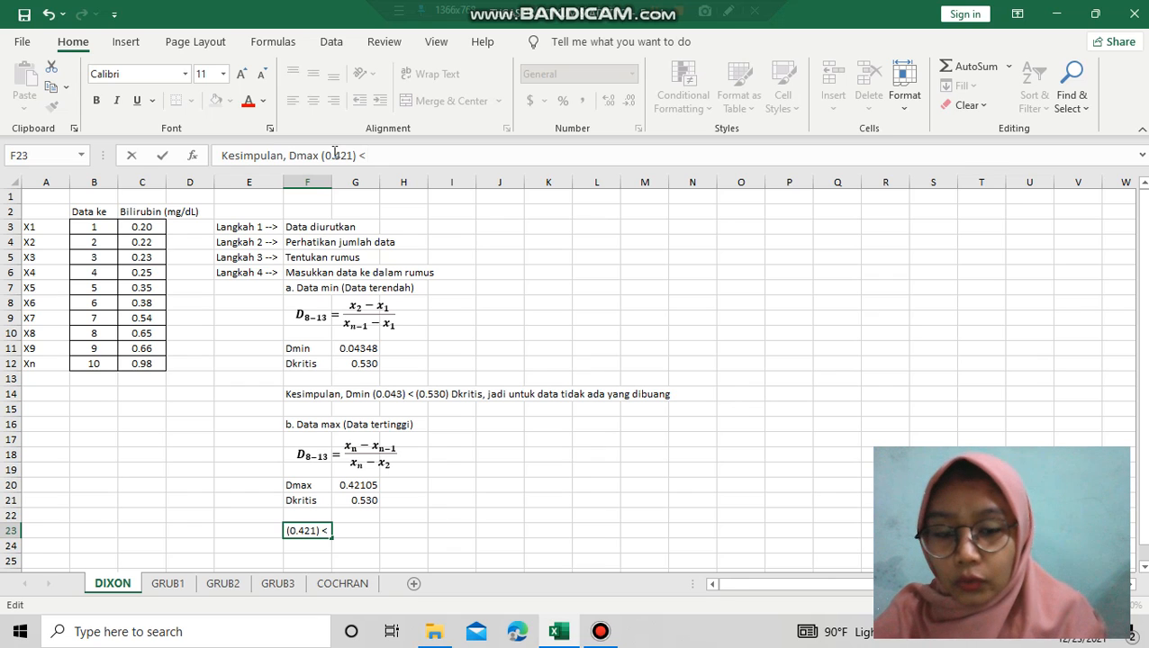
type(" (0")
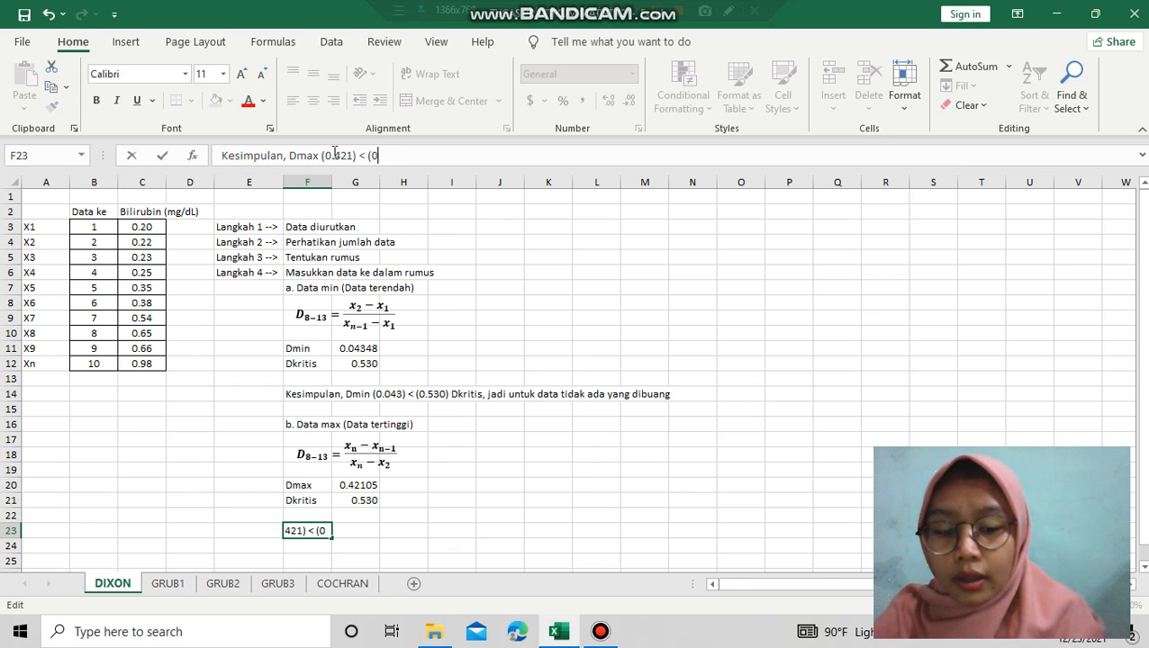
type(".53")
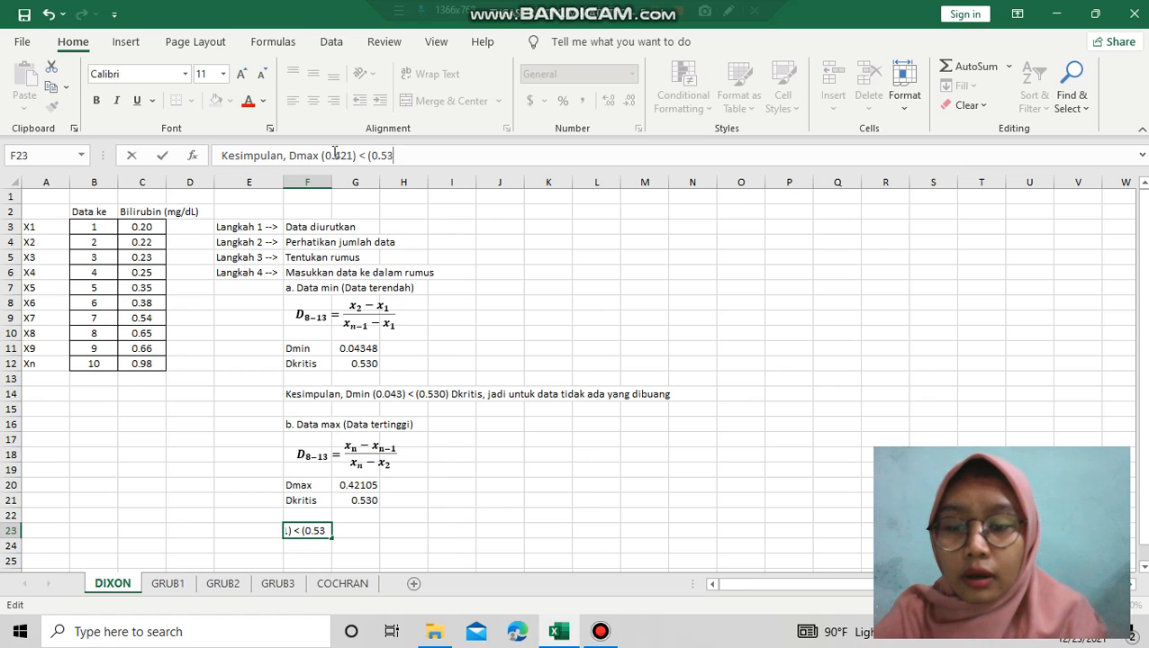
type("0")
type(") D")
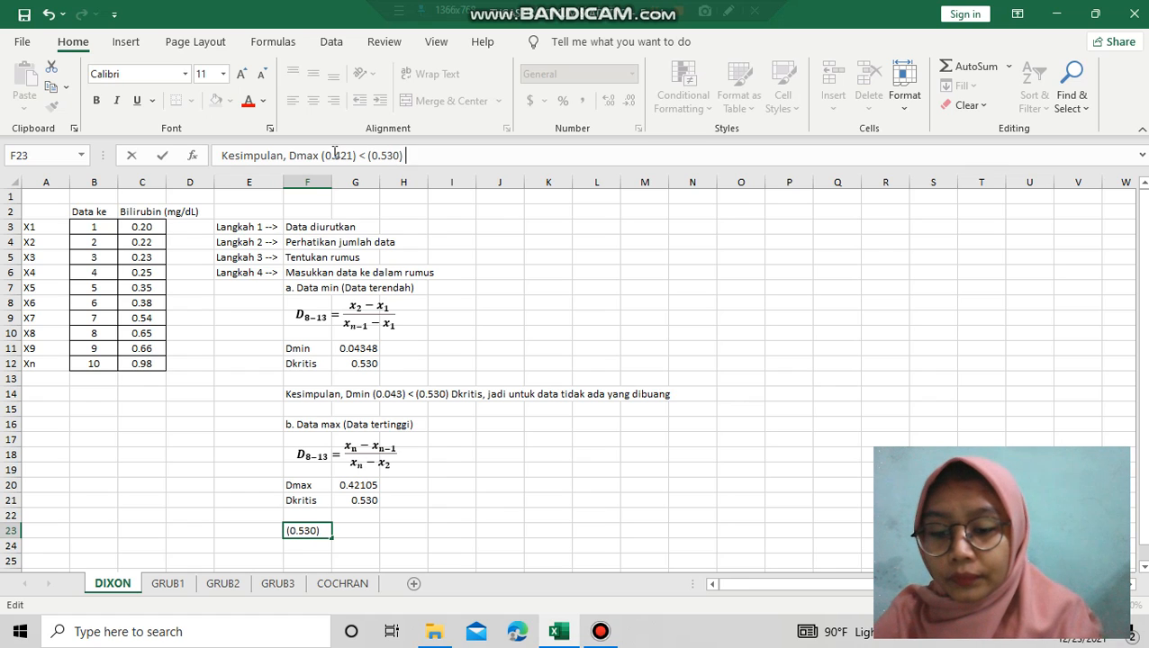
type("krit")
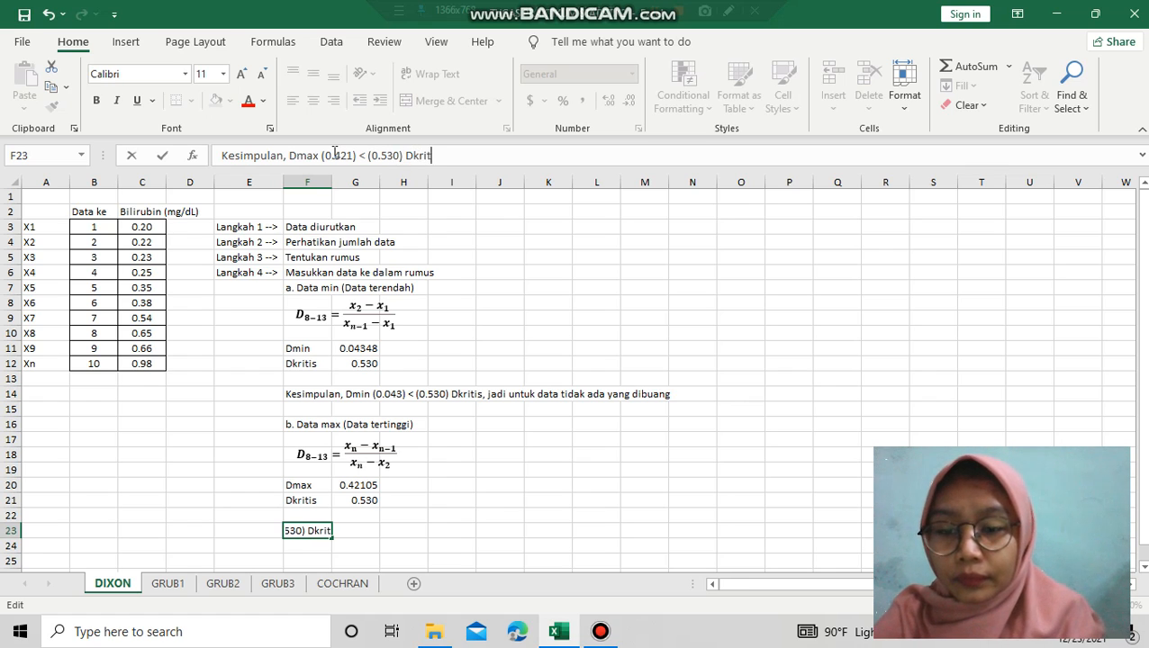
type("is")
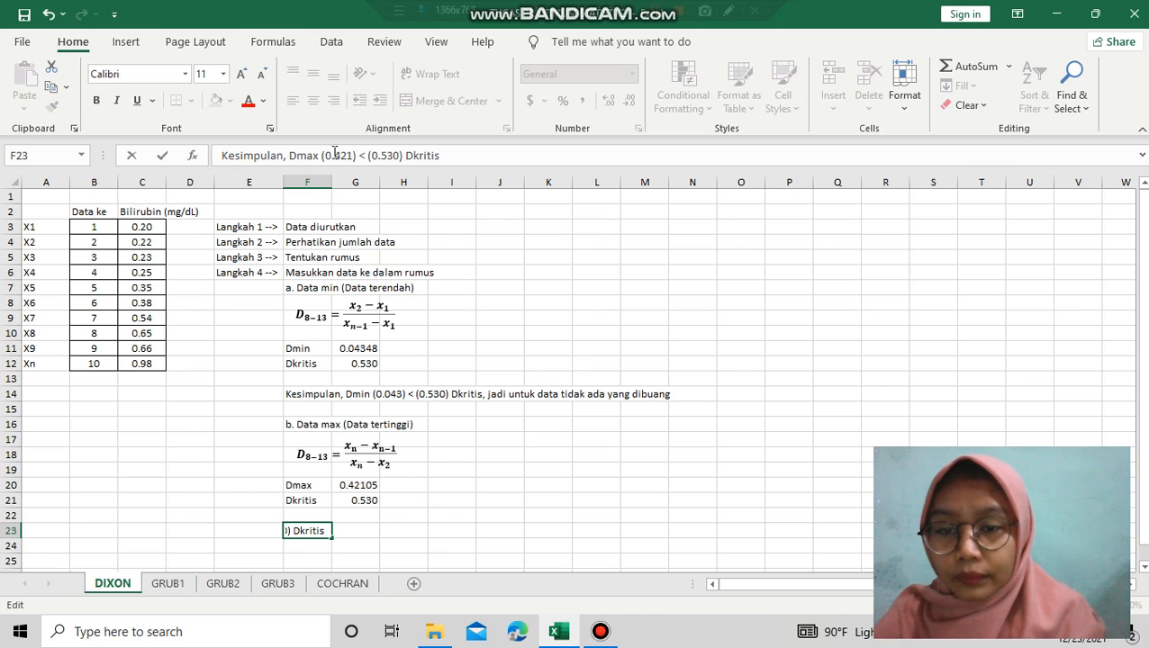
type(", jad")
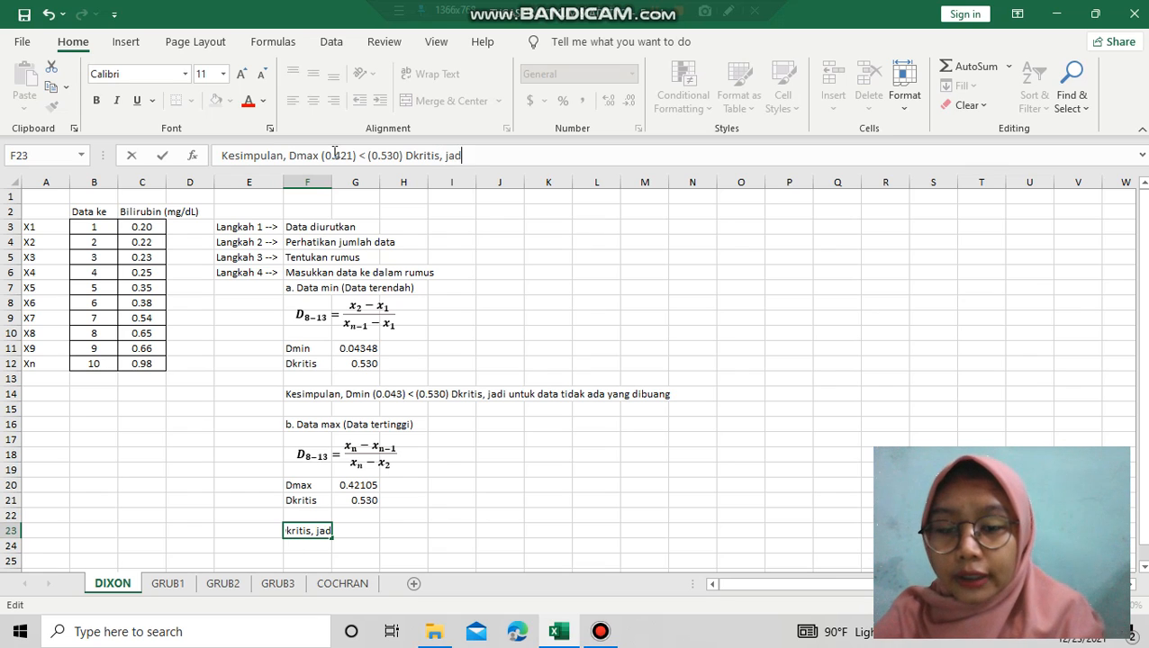
type("i untuk")
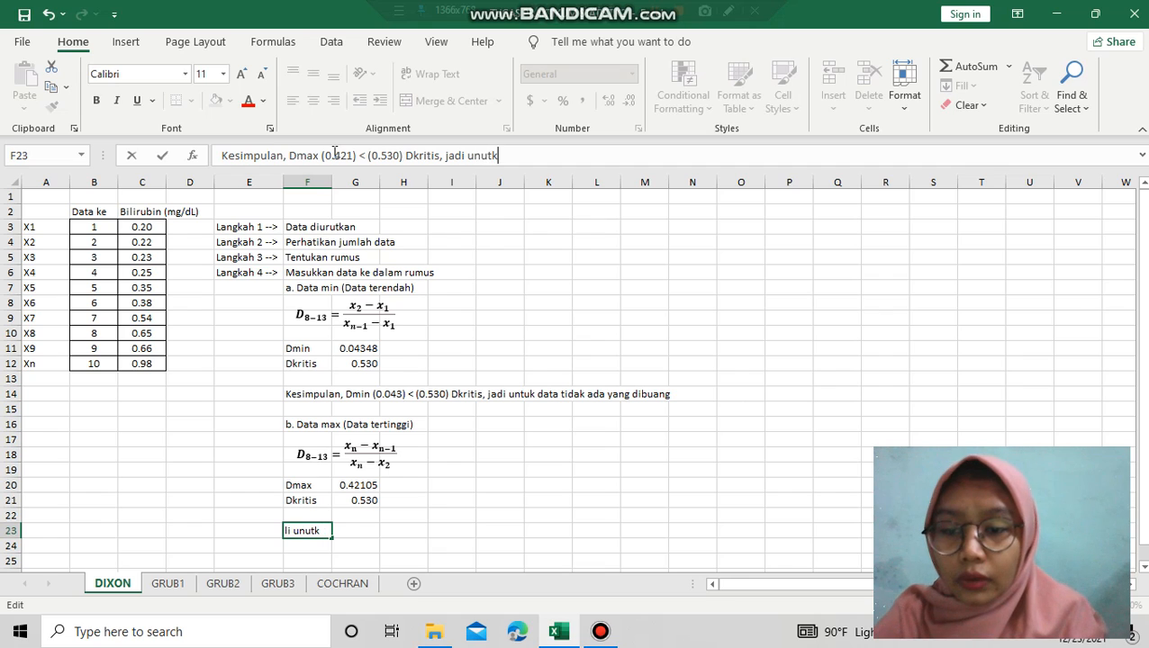
key("BackSpace")
key("BackSpace")
key("BackSpace")
type("u")
key("BackSpace")
type("tu")
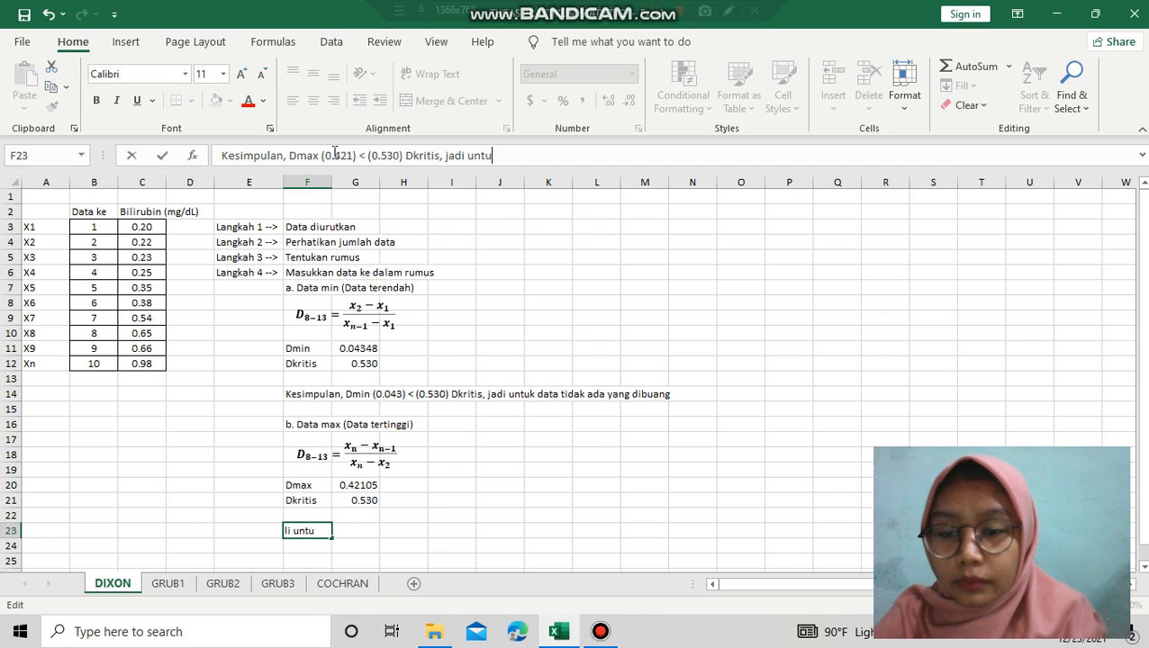
type("k dat")
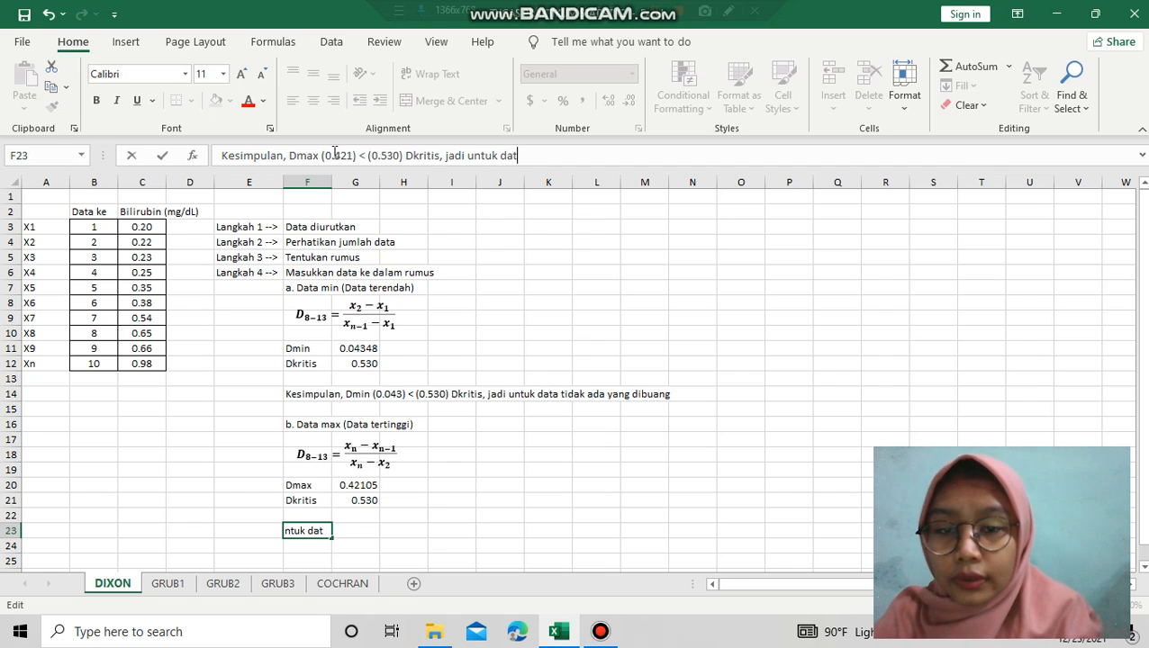
type("a t")
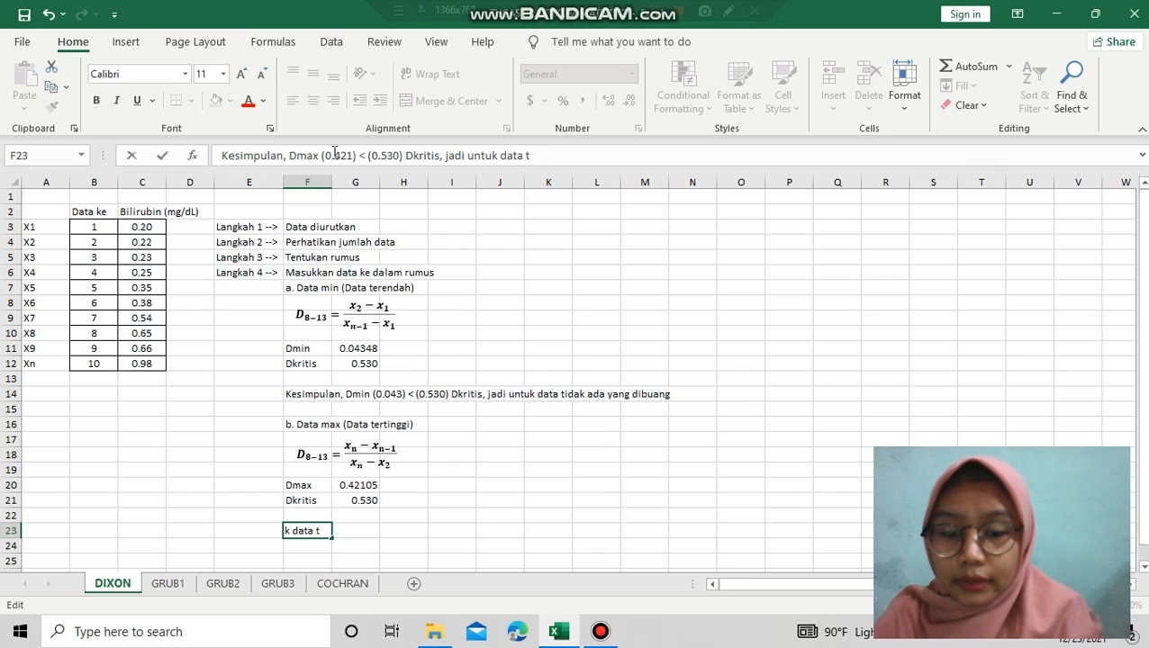
type("idak a")
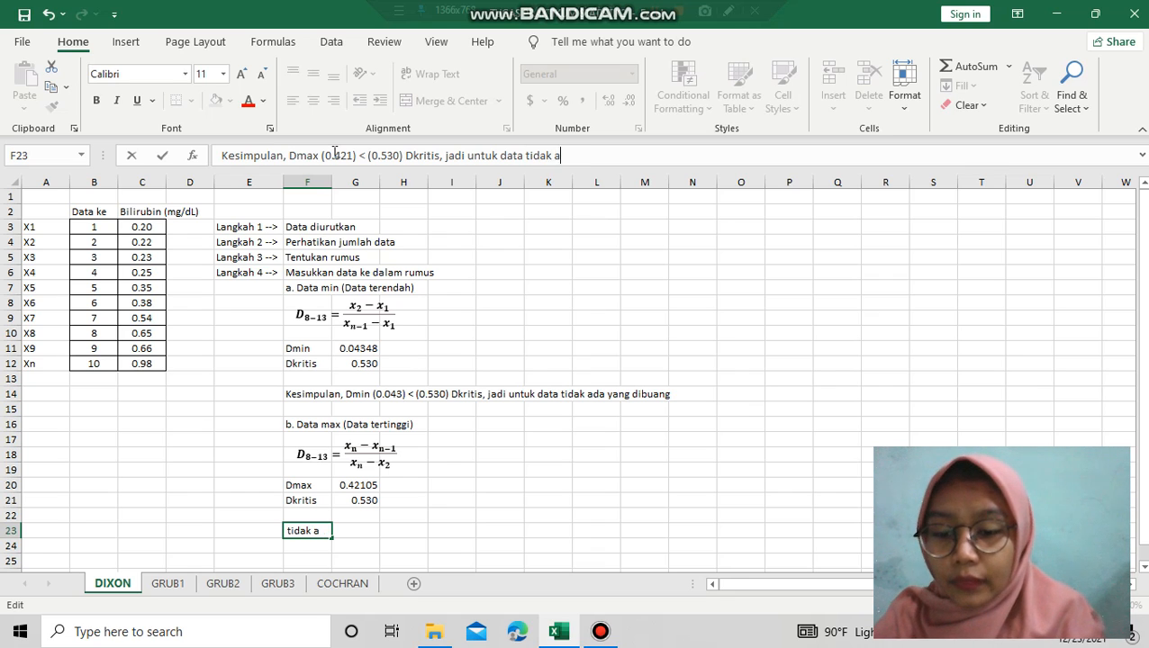
type("da yang d")
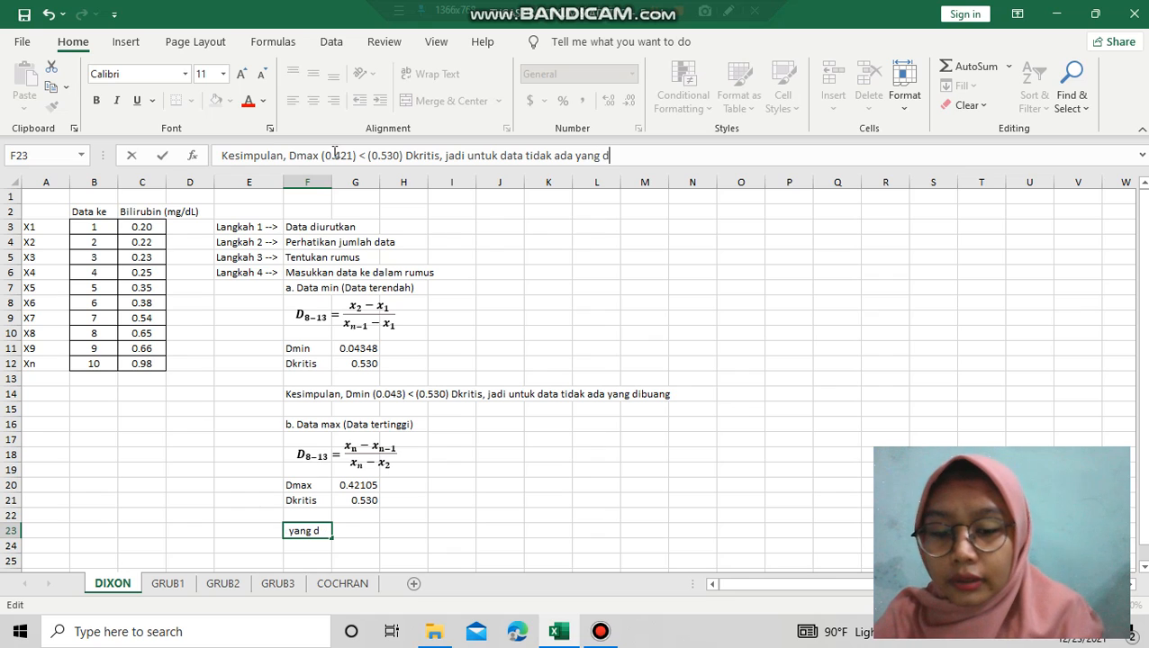
type("ibuang")
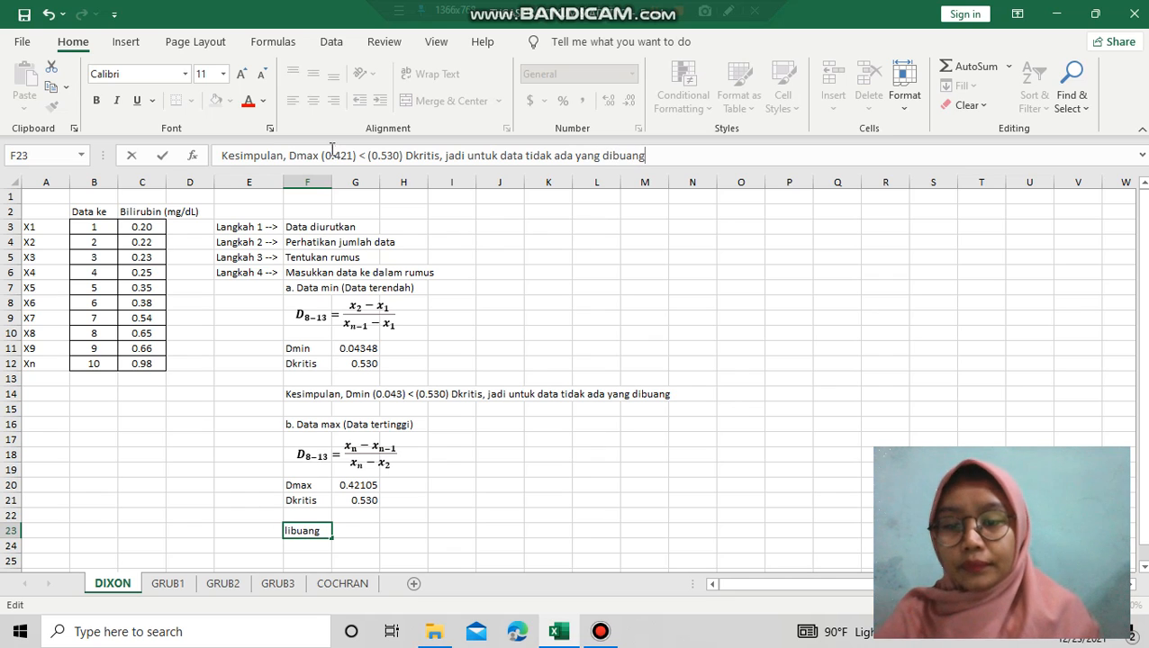
left_click(519, 452)
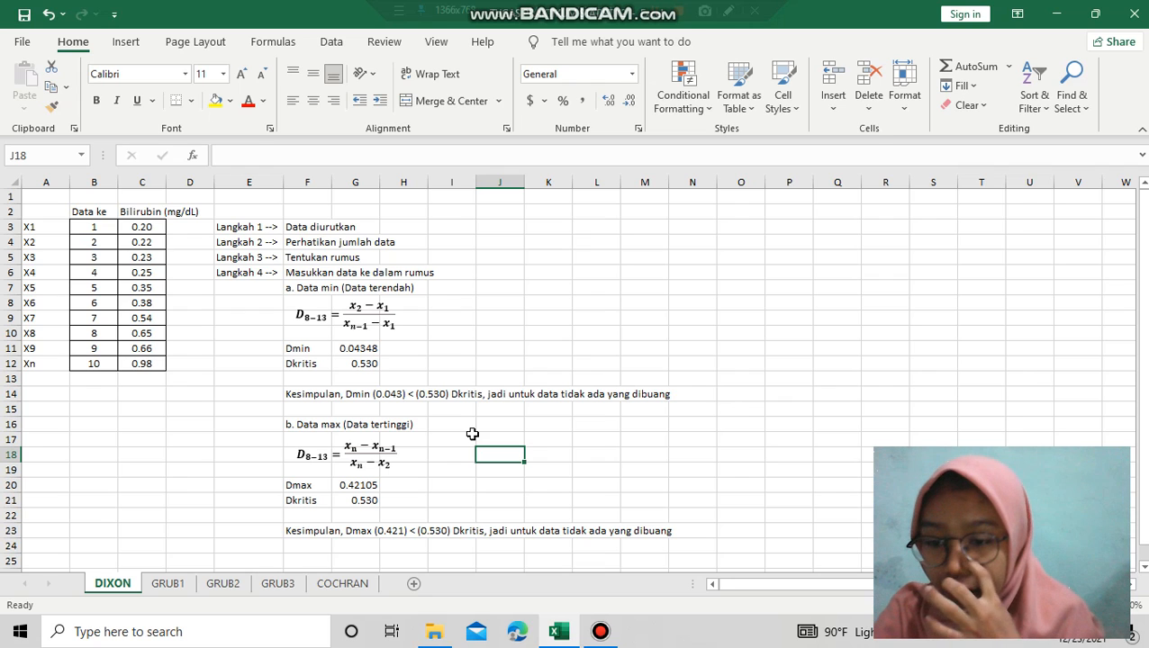
Step: Review the lowest-data and highest-data sections against the bilirubin values in C3, C4, C11 and C12 used by the Dixon formulas
left_click(353, 287)
left_click(319, 287)
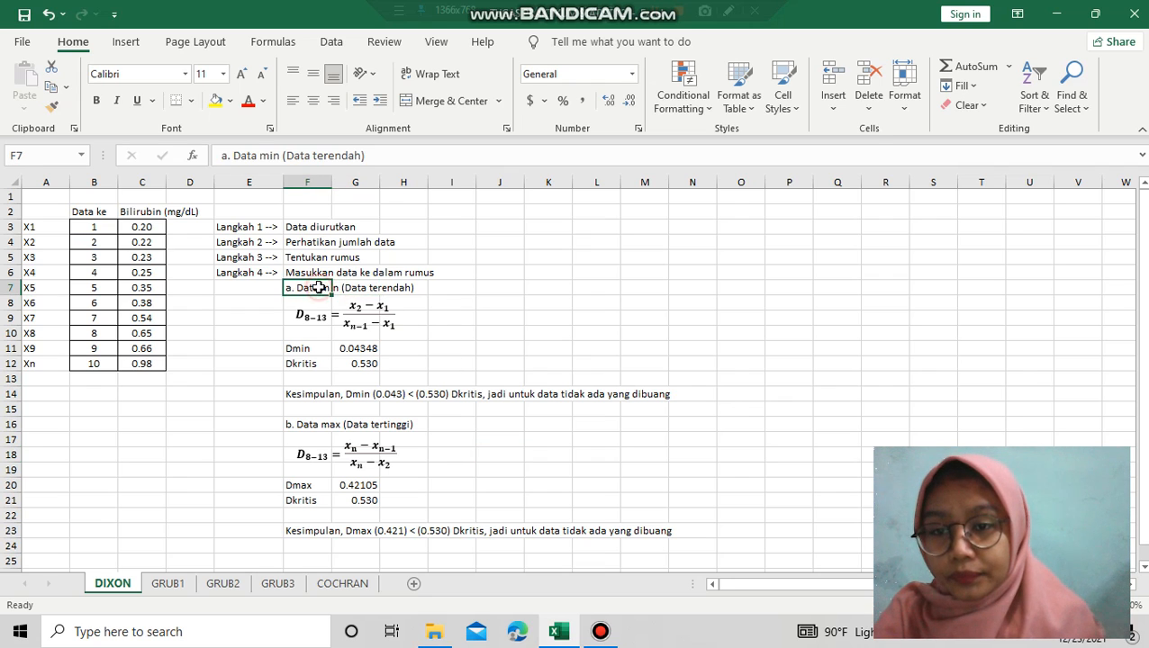
left_click(310, 345)
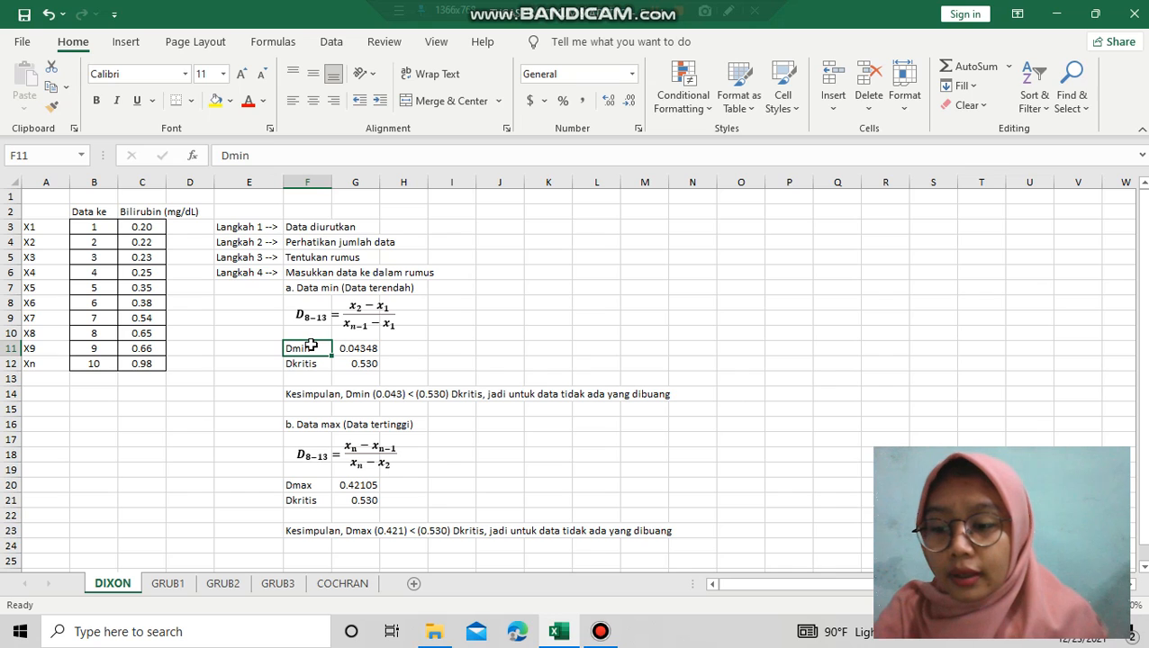
left_click(148, 226)
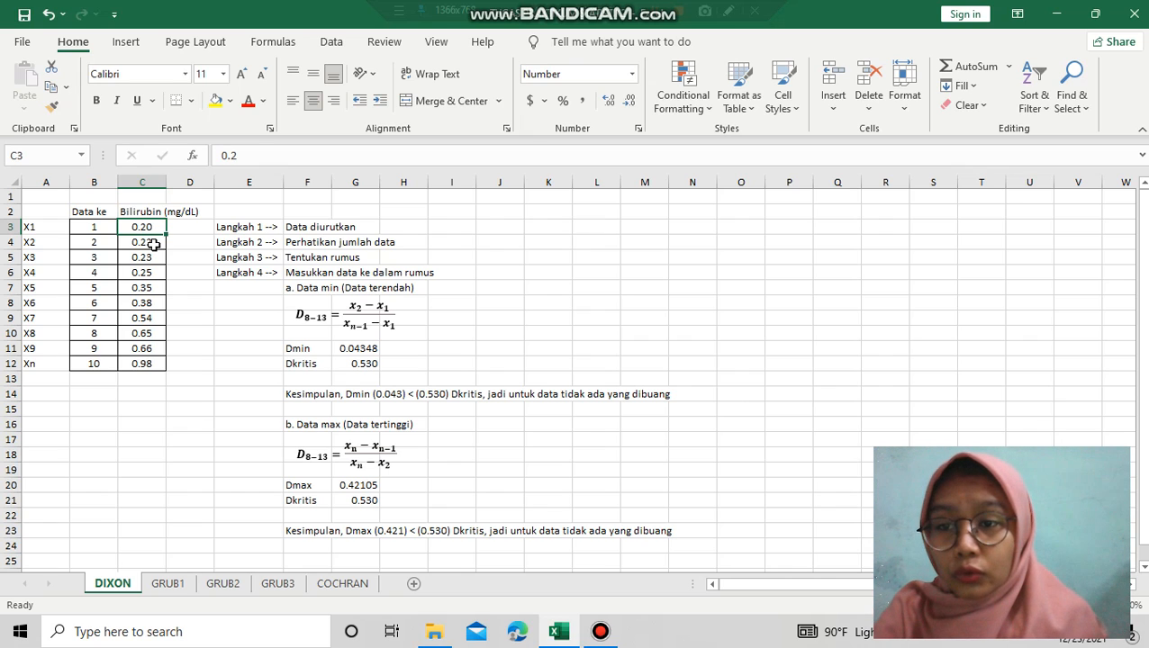
left_click(153, 244)
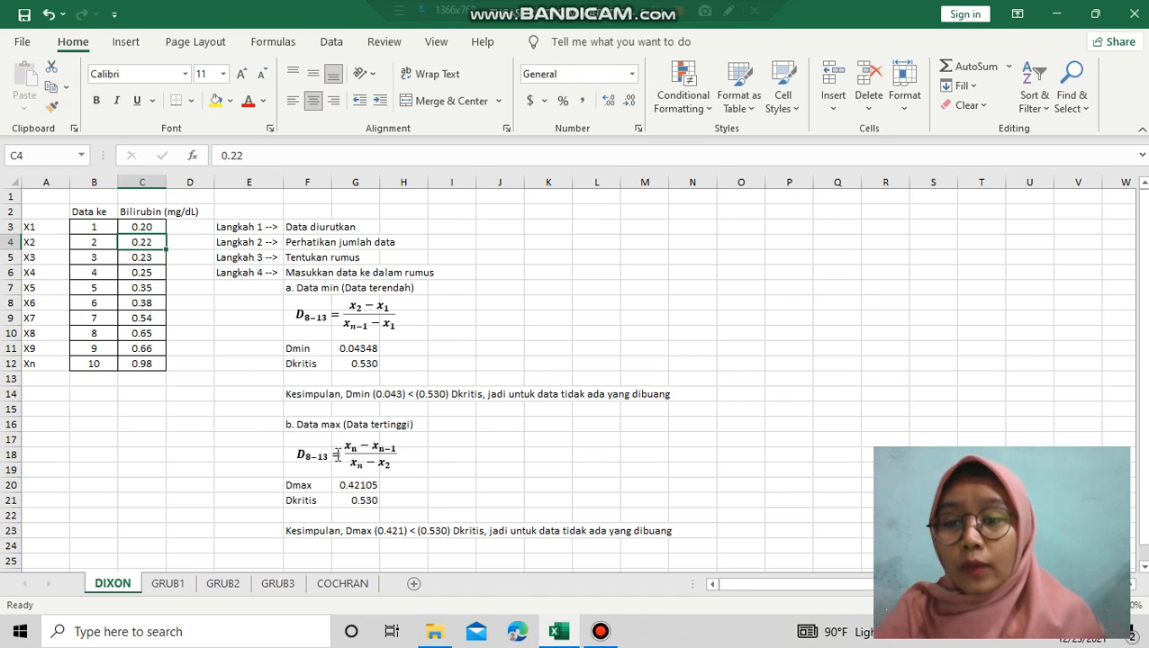
left_click(144, 366)
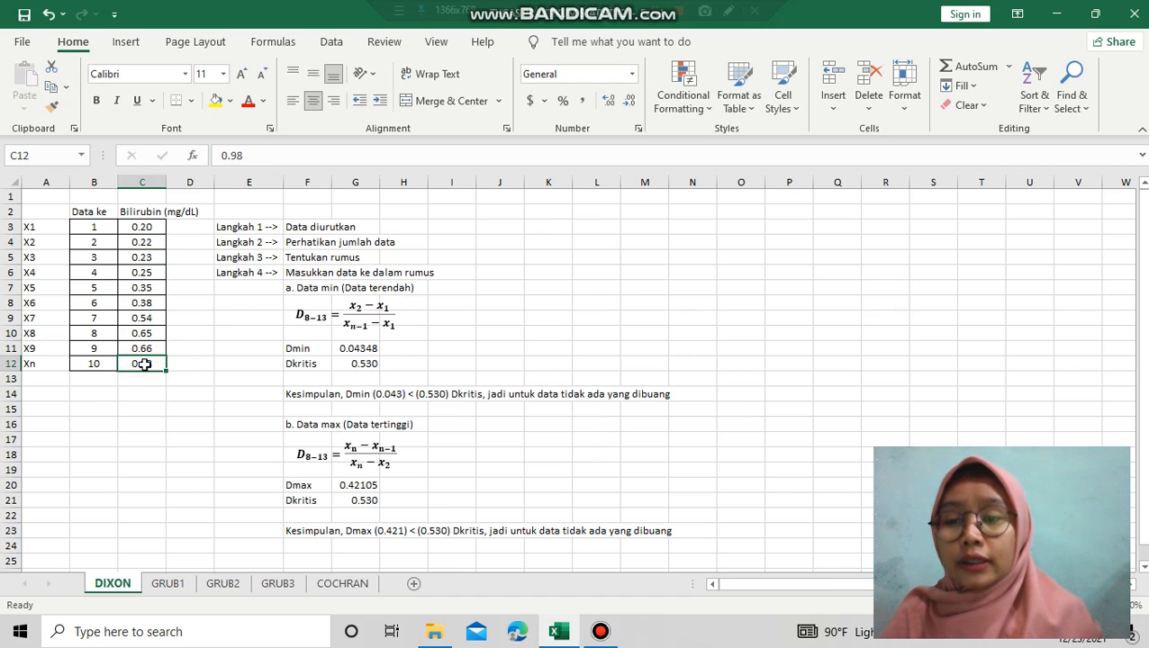
left_click(137, 349)
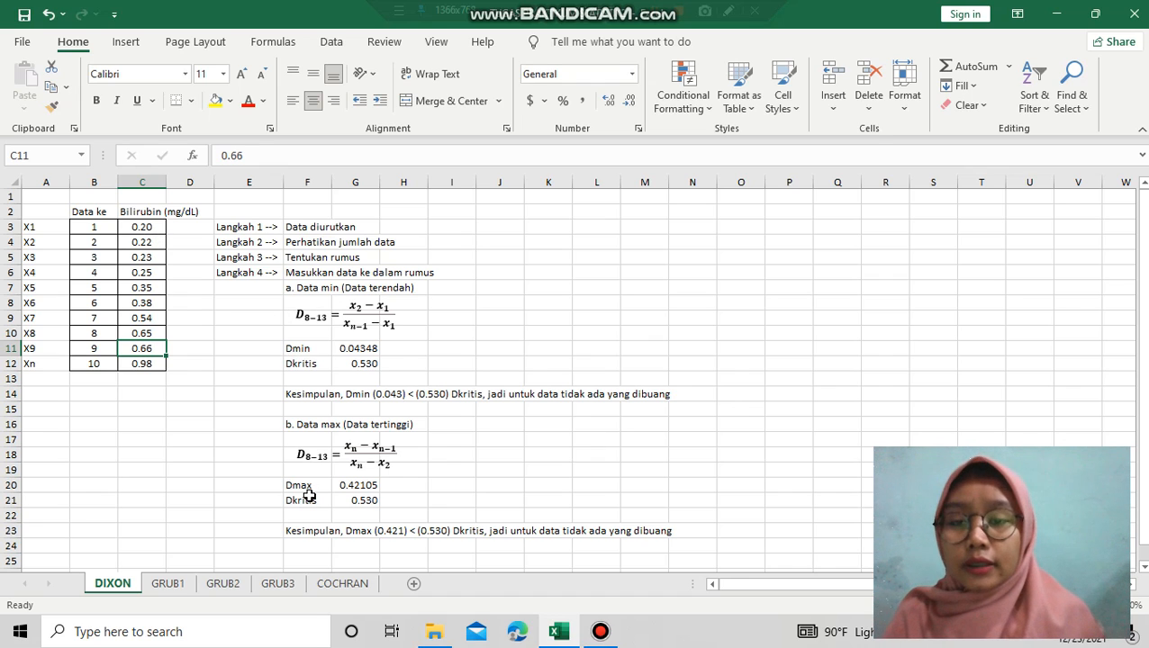
left_click(151, 241)
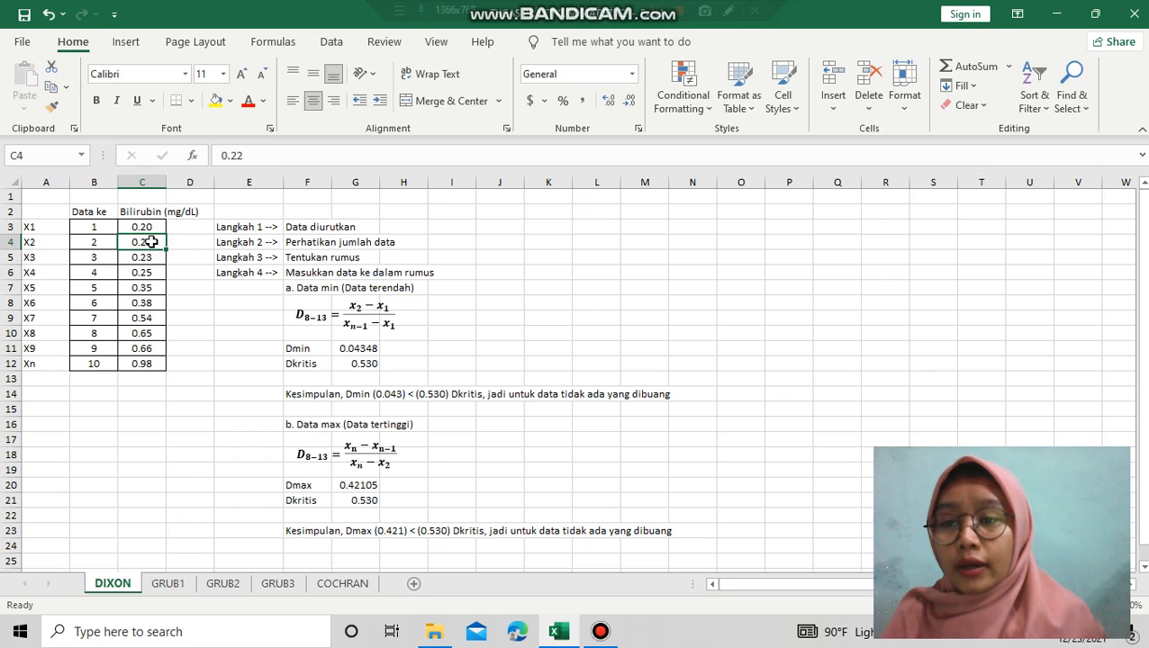
Step: Examine the bilirubin ranges C4:C11, C4:C12 and C3:C11 that would remain if the lowest or highest value were discarded
left_click_drag(151, 241, 152, 347)
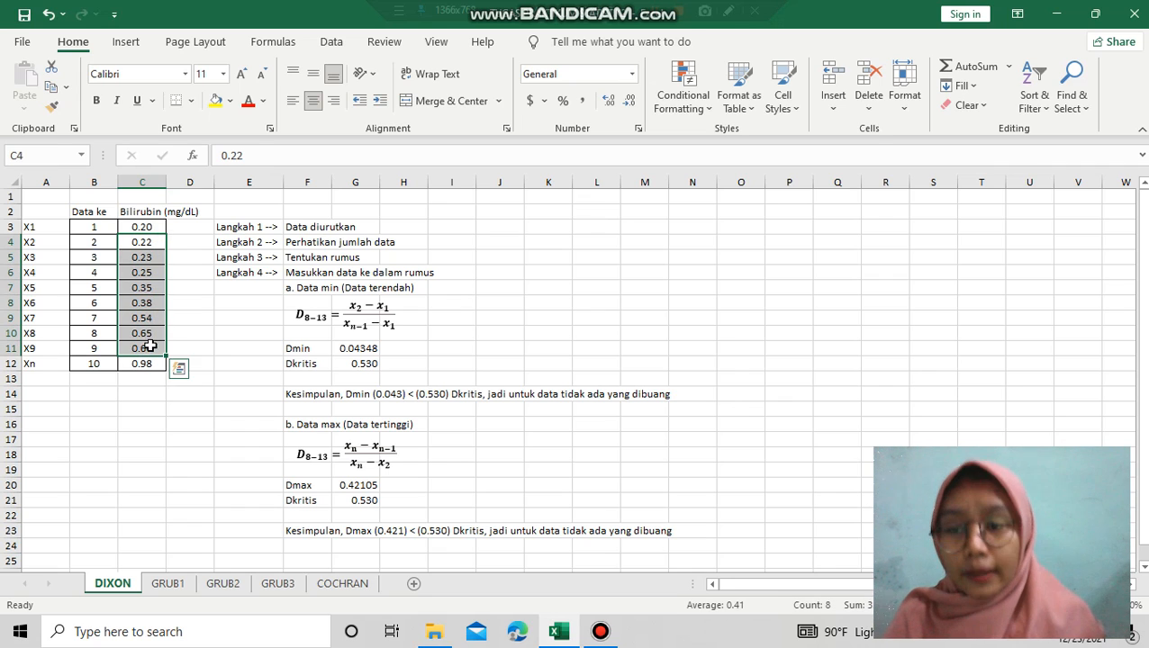
left_click(217, 351)
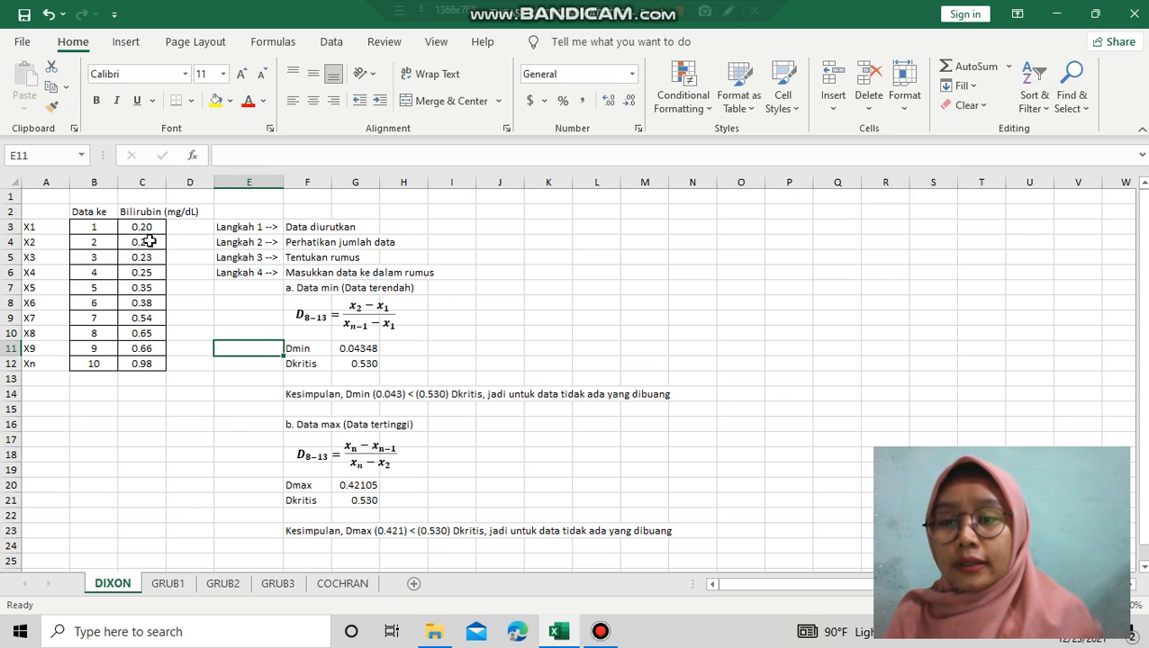
left_click_drag(150, 242, 149, 362)
left_click(259, 433)
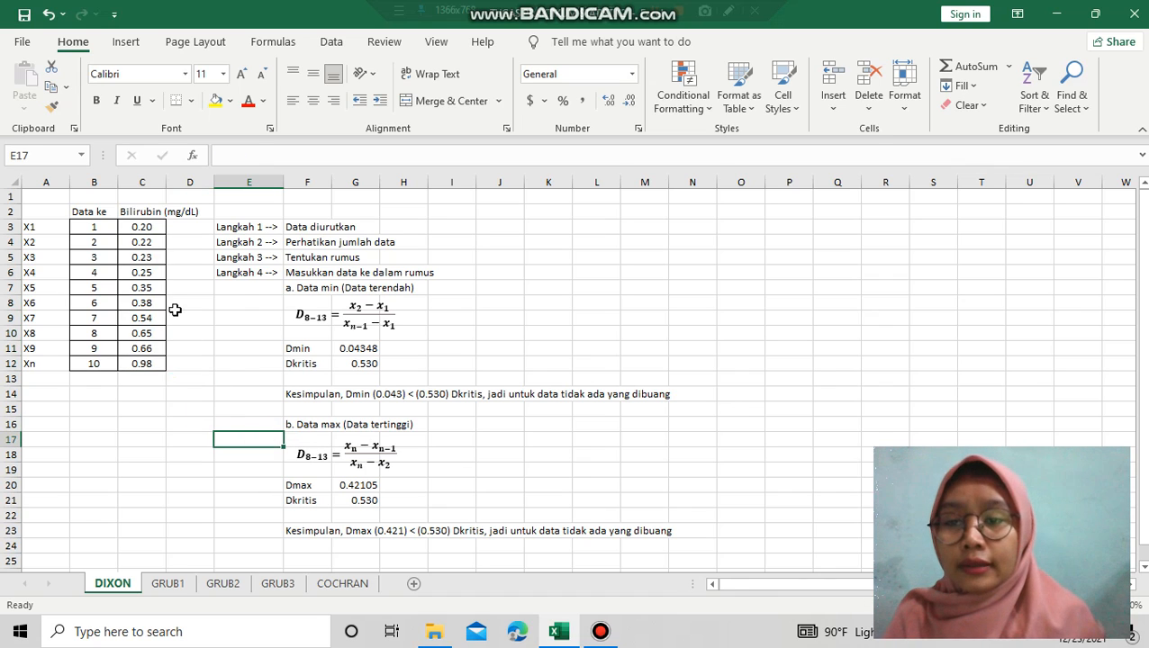
left_click(149, 351)
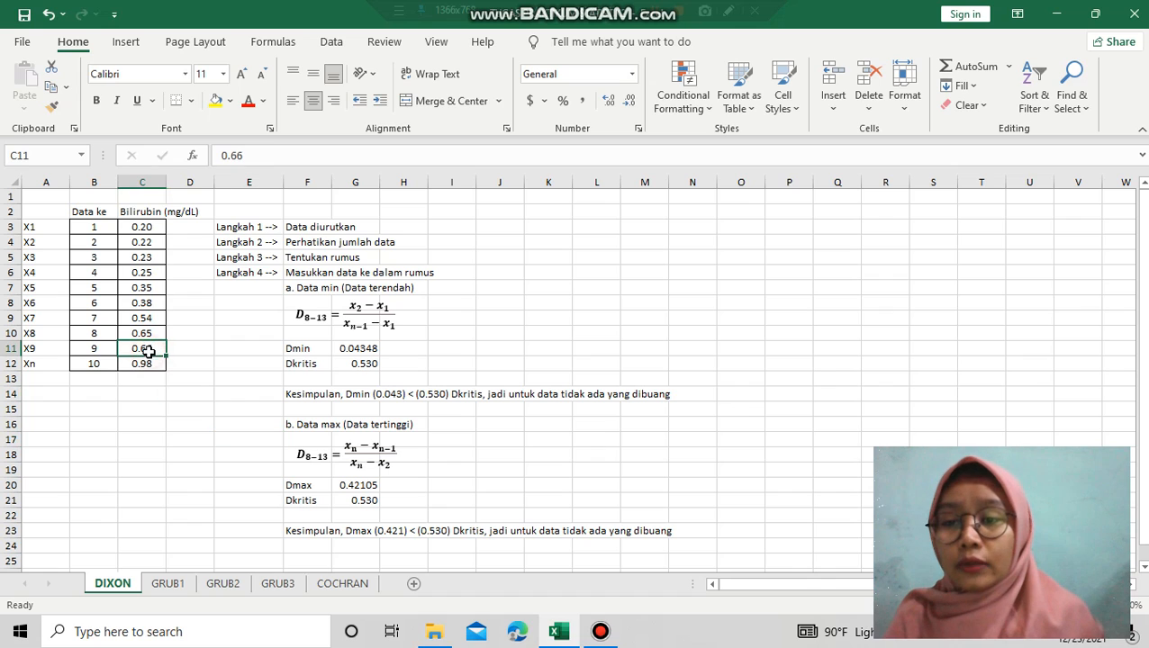
left_click(150, 227)
left_click_drag(150, 226, 146, 348)
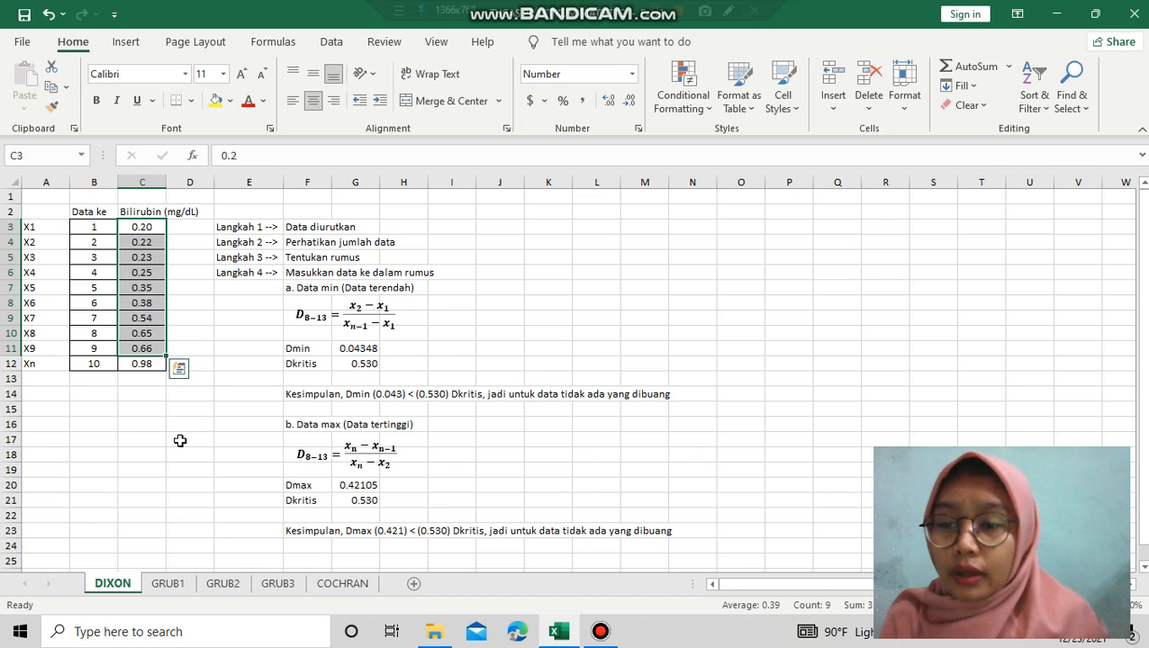
left_click(230, 408)
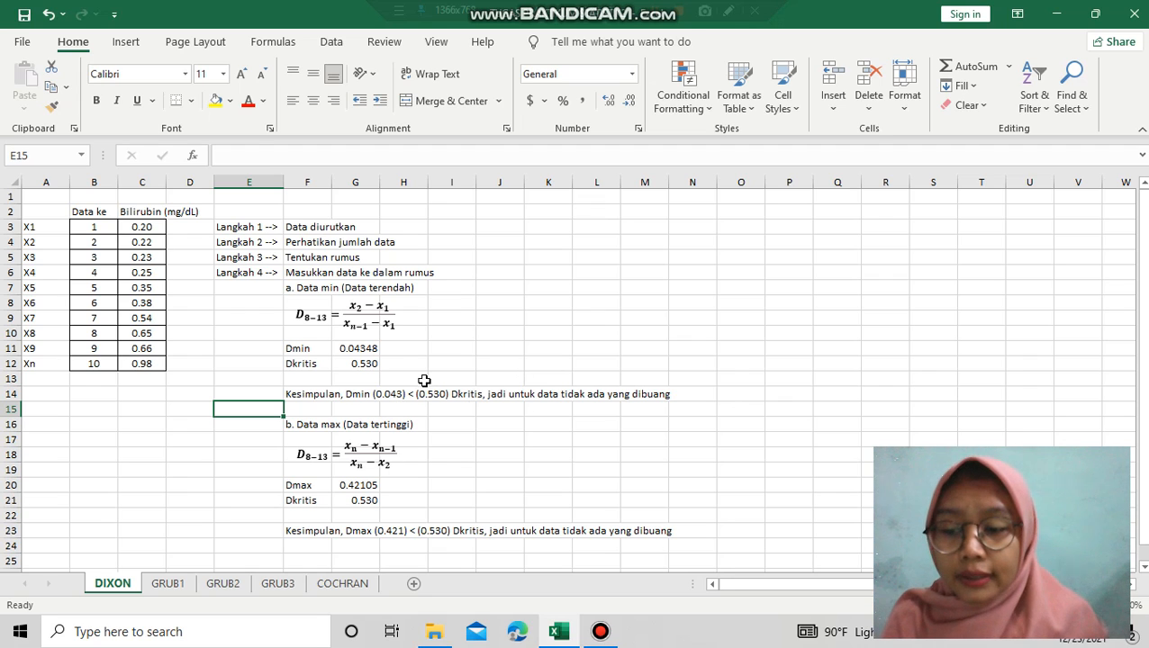
left_click(553, 290)
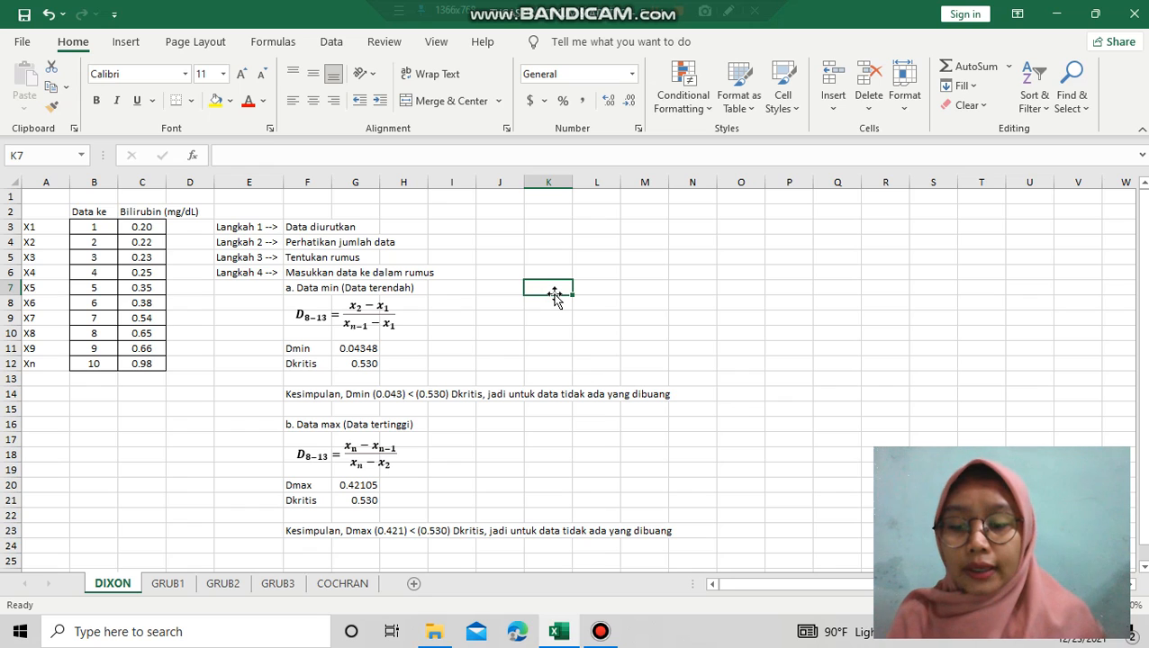